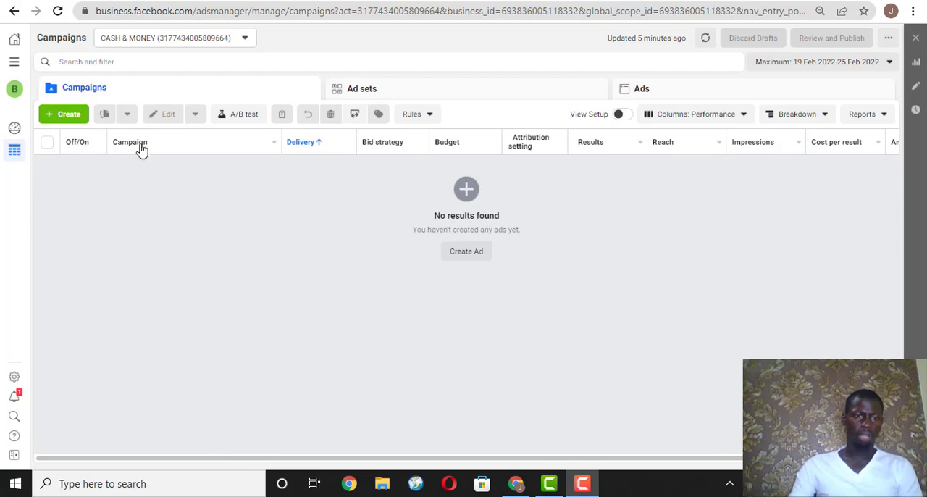
Create a new campaign with the Engagement objective and continue to its setup.
{"action": "left_click", "coordinate": [58, 115]}
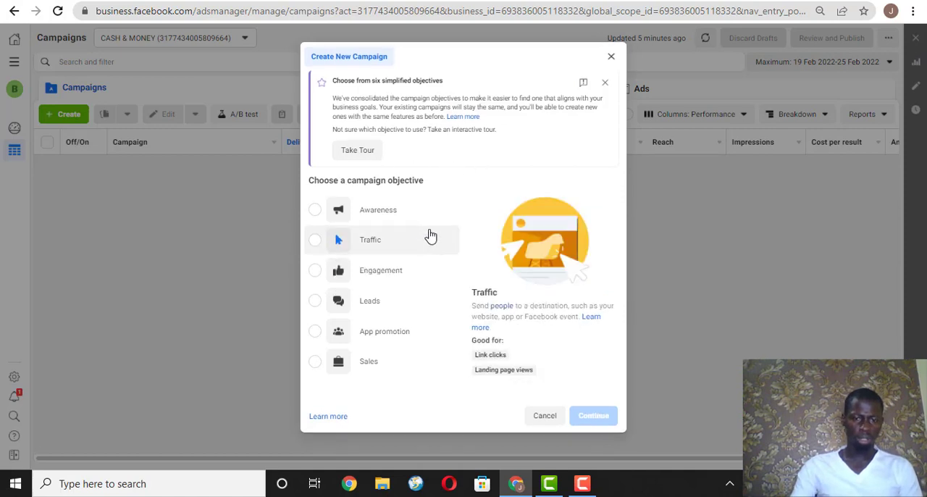
{"action": "left_click", "coordinate": [382, 277]}
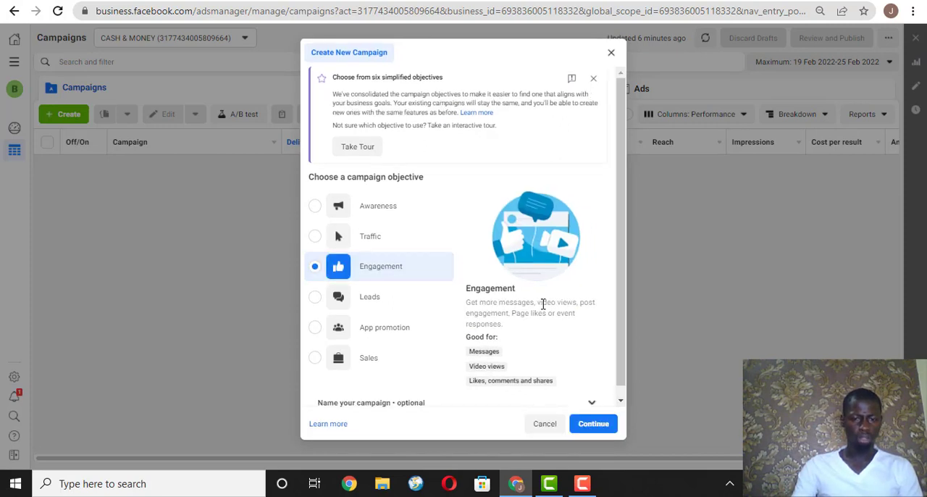
{"action": "left_click_drag", "start_coordinate": [500, 352], "coordinate": [469, 356]}
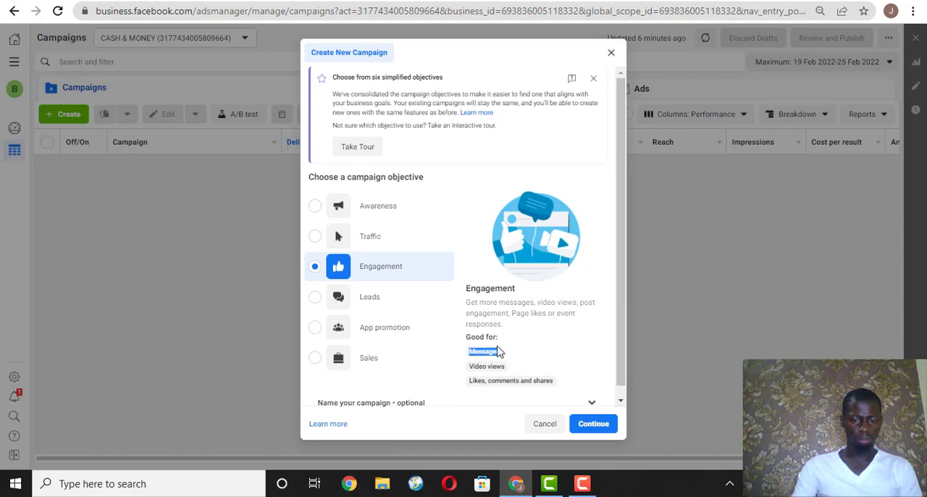
{"action": "left_click", "coordinate": [573, 350]}
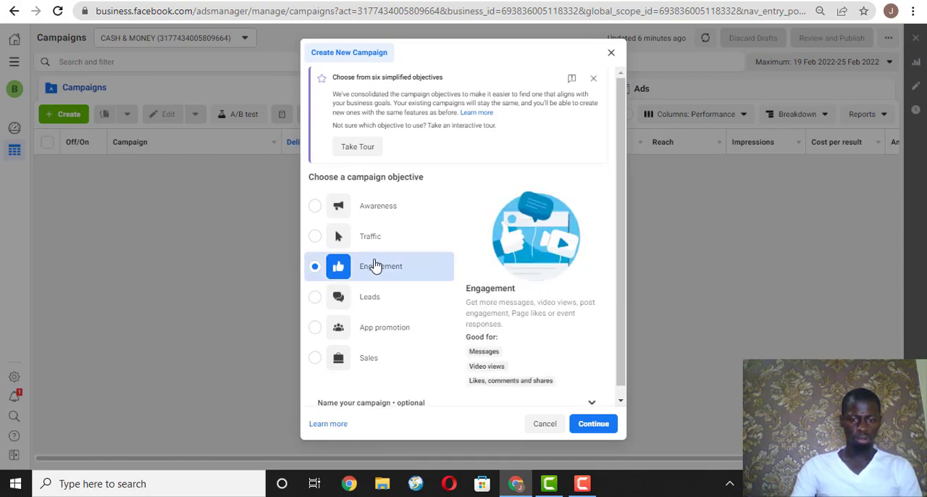
{"action": "left_click", "coordinate": [593, 423]}
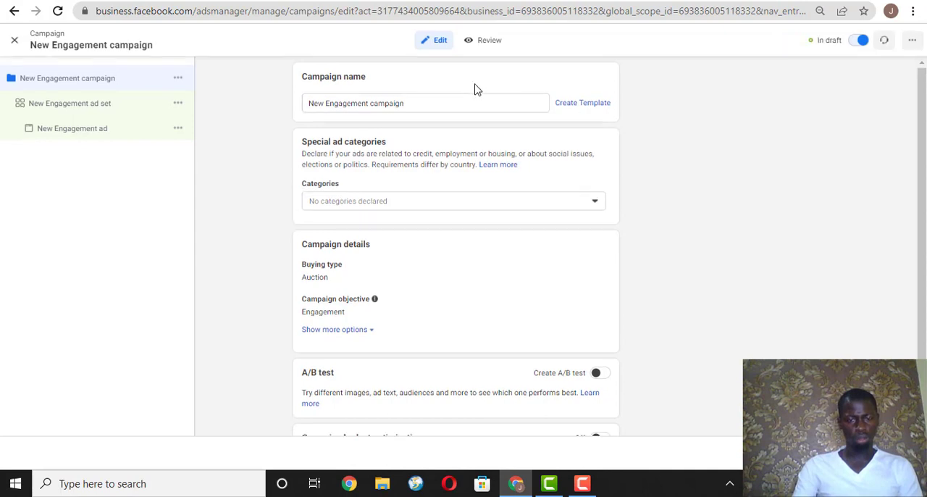
Review the new campaign's default settings and continue to the ad set.
{"action": "scroll", "coordinate": [485, 98], "scroll_direction": "down", "scroll_amount": 1}
{"action": "scroll", "coordinate": [485, 99], "scroll_direction": "up", "scroll_amount": 1}
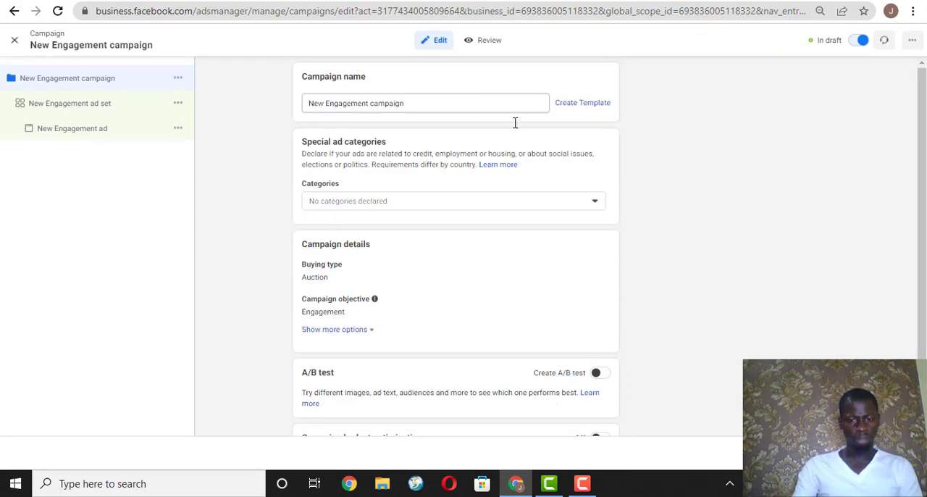
{"action": "scroll", "coordinate": [521, 167], "scroll_direction": "down", "scroll_amount": 1}
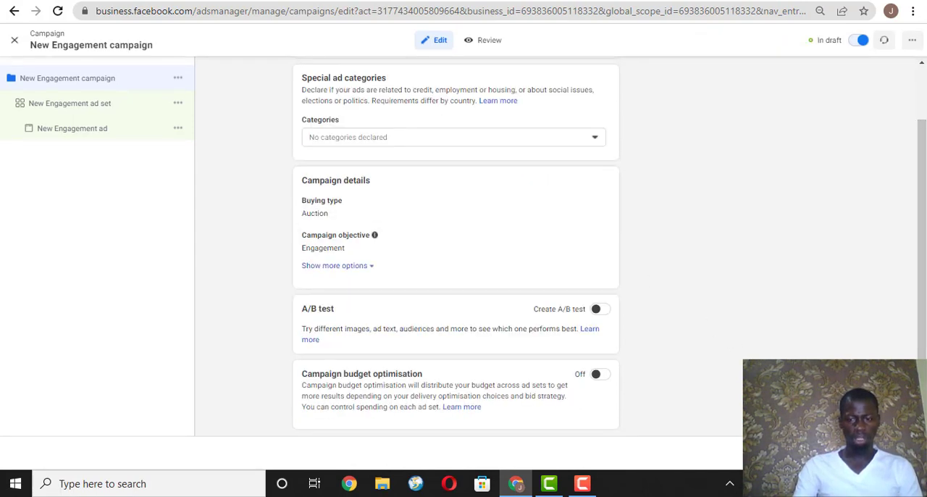
{"action": "left_click", "coordinate": [898, 453]}
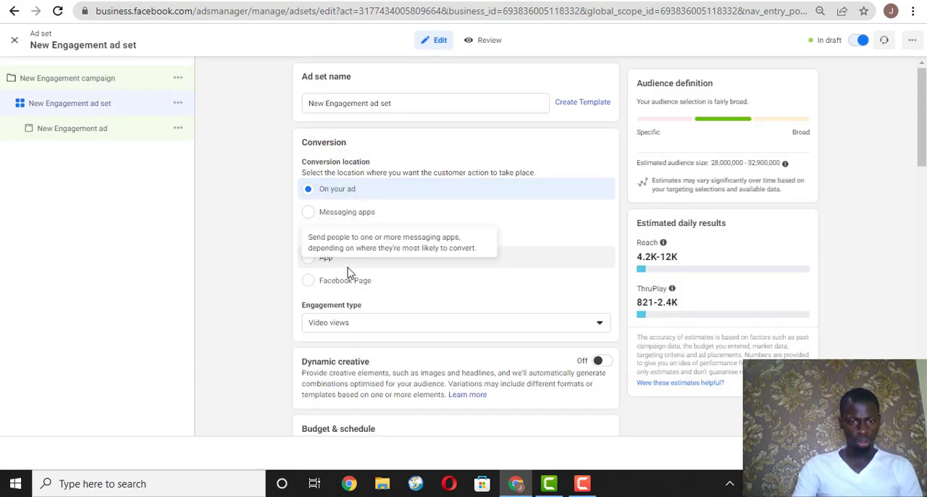
Set the ad set's conversion location to Messaging apps, with WhatsApp as the only selected app.
{"action": "left_click", "coordinate": [388, 219]}
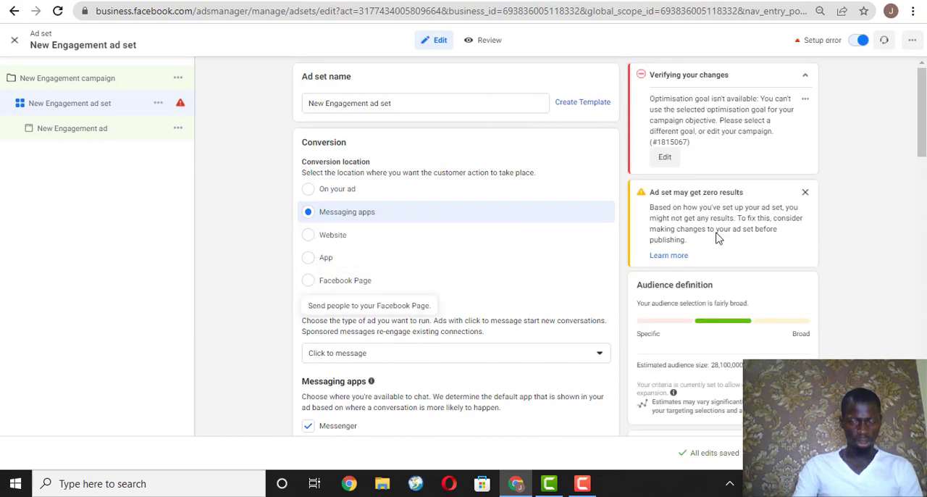
{"action": "left_click_drag", "start_coordinate": [922, 101], "coordinate": [922, 139]}
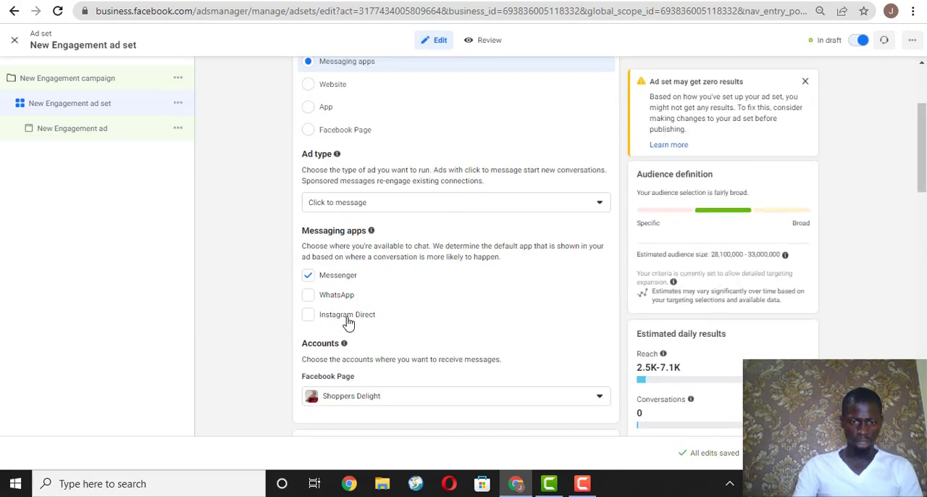
{"action": "left_click", "coordinate": [309, 295]}
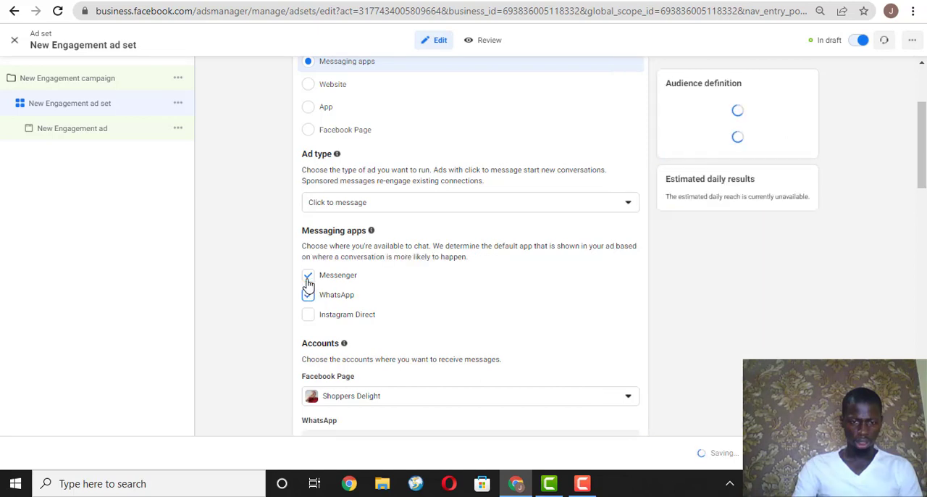
{"action": "left_click", "coordinate": [307, 278]}
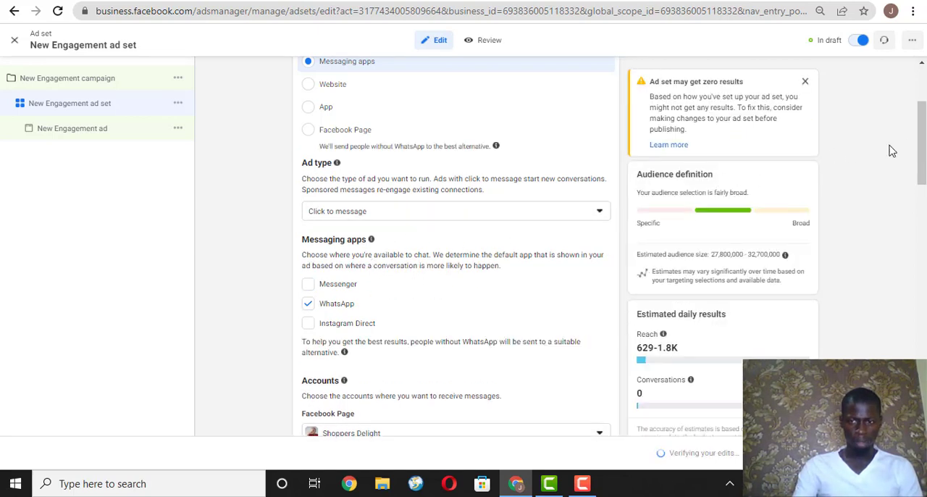
Examine the ad set's audience section, especially the detailed targeting note for WhatsApp, and the placements below it.
{"action": "left_click_drag", "start_coordinate": [921, 129], "coordinate": [917, 306]}
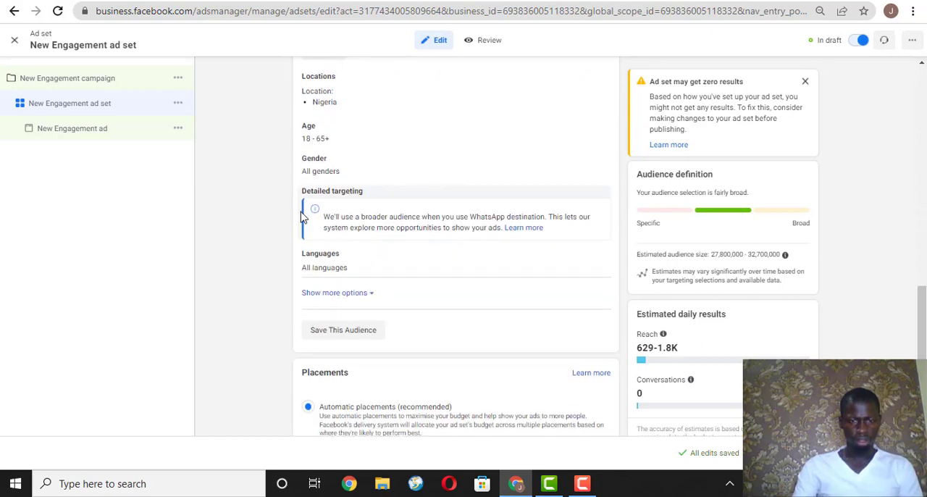
{"action": "left_click_drag", "start_coordinate": [315, 219], "coordinate": [562, 230]}
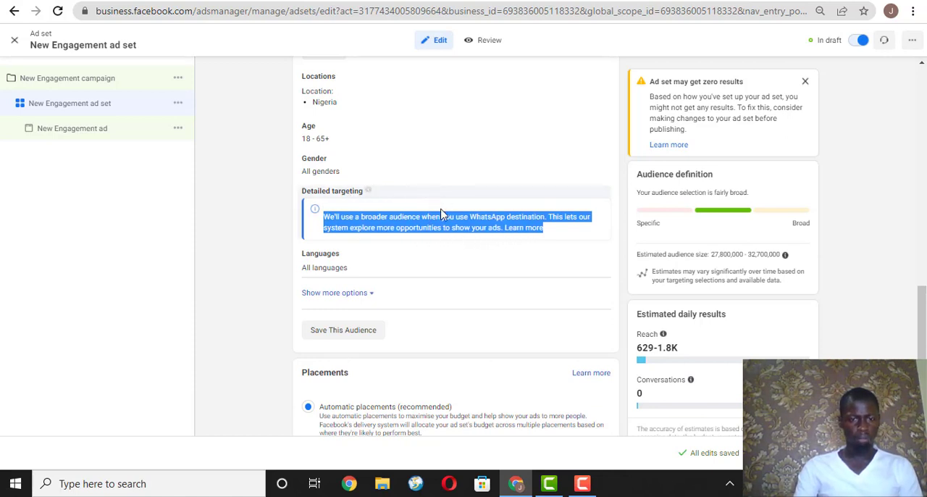
{"action": "left_click", "coordinate": [393, 215]}
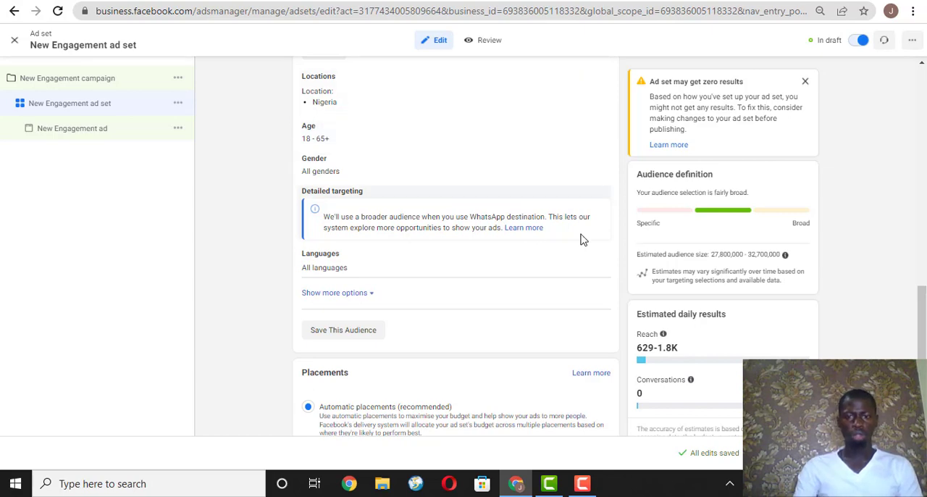
{"action": "scroll", "coordinate": [922, 326], "scroll_direction": "down", "scroll_amount": 3}
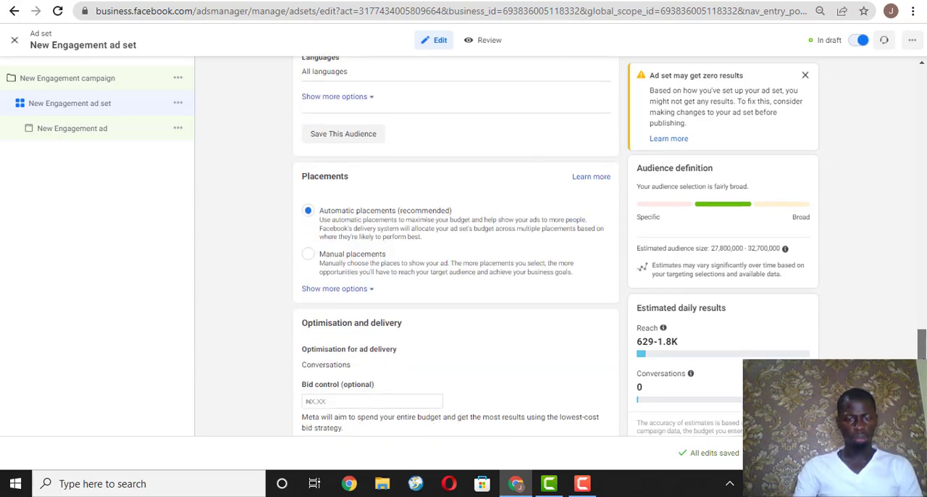
{"action": "scroll", "coordinate": [456, 246], "scroll_direction": "up", "scroll_amount": 8}
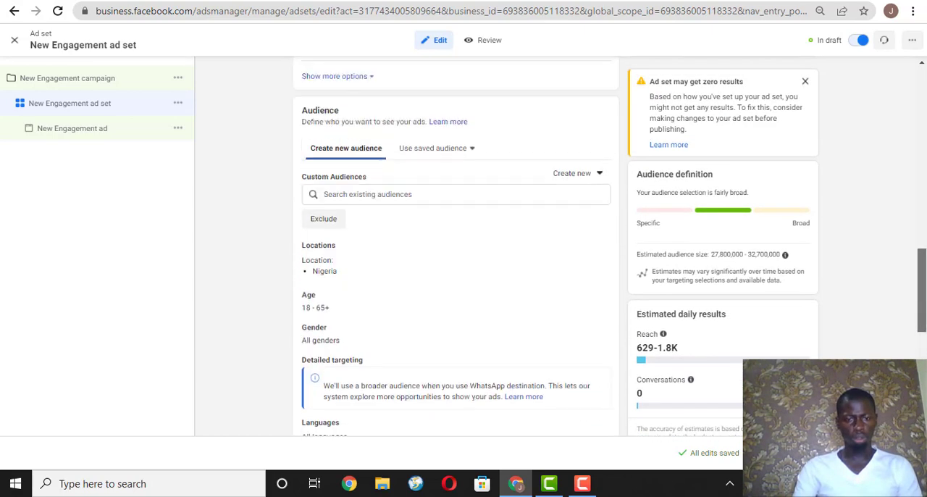
{"action": "scroll", "coordinate": [477, 232], "scroll_direction": "down", "scroll_amount": 4}
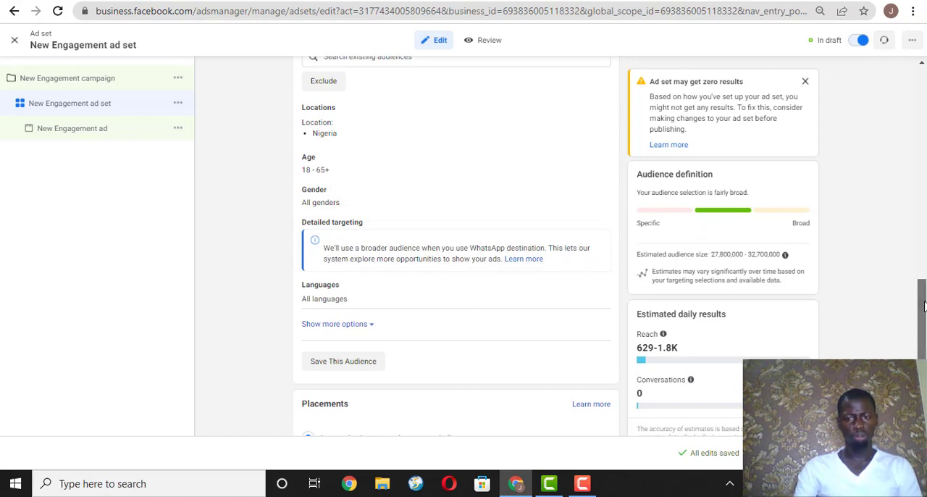
{"action": "scroll", "coordinate": [920, 318], "scroll_direction": "up", "scroll_amount": 2}
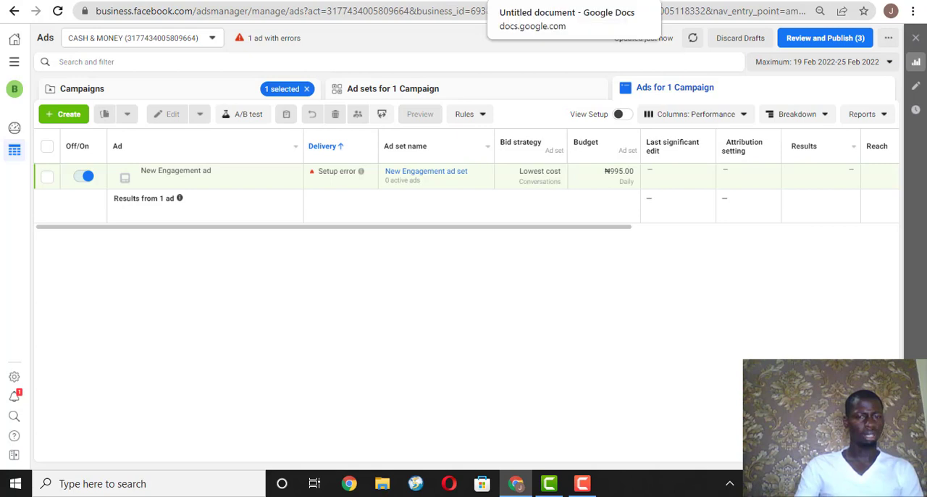
Switch to the requirements notes in Google Docs and look over the Shoppers Delight business page on Facebook.
{"action": "left_click", "coordinate": [539, 0]}
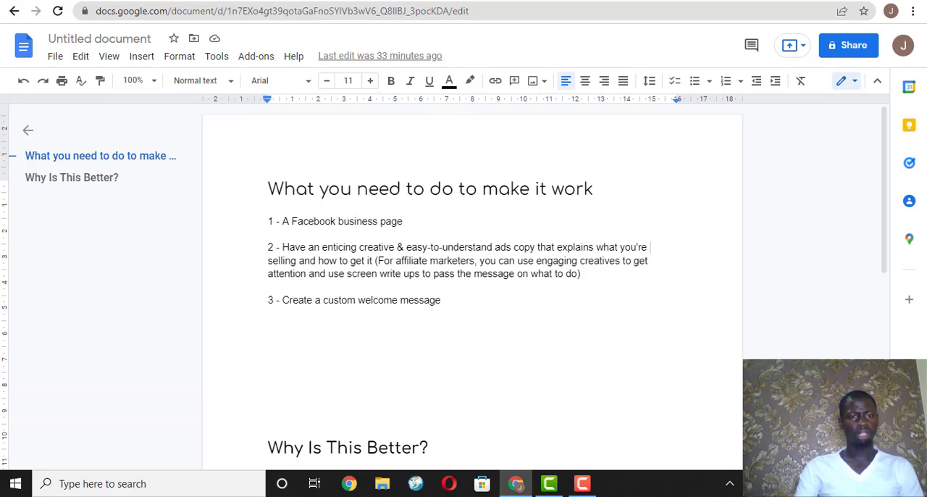
{"action": "left_click", "coordinate": [270, 1]}
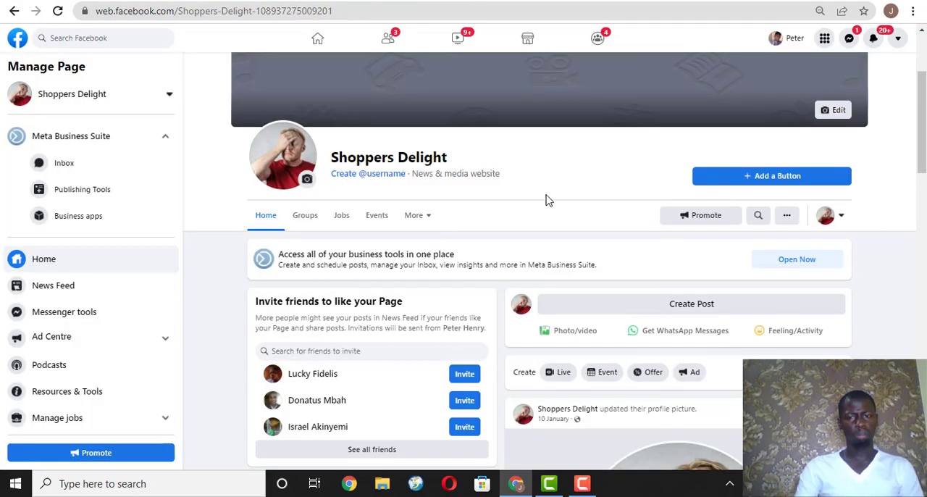
{"action": "scroll", "coordinate": [521, 202], "scroll_direction": "down", "scroll_amount": 10}
{"action": "scroll", "coordinate": [521, 201], "scroll_direction": "up", "scroll_amount": 10}
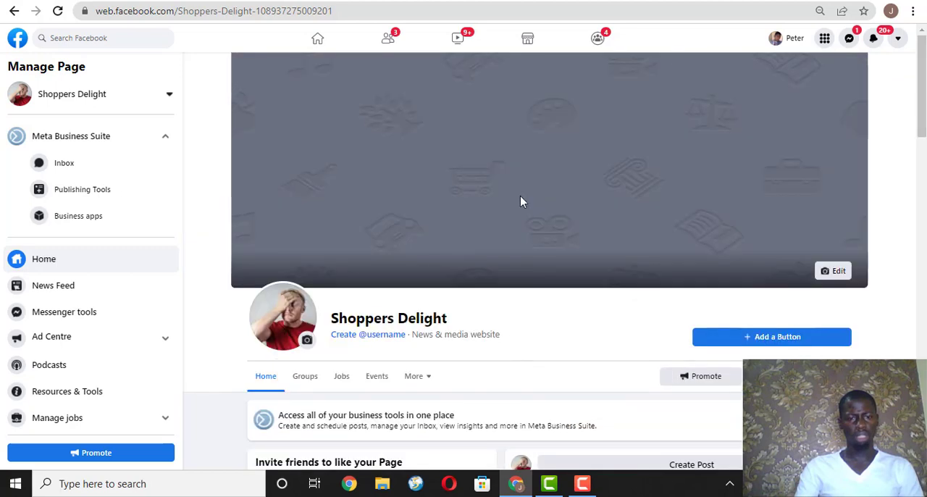
{"action": "scroll", "coordinate": [522, 201], "scroll_direction": "down", "scroll_amount": 5}
{"action": "scroll", "coordinate": [522, 201], "scroll_direction": "up", "scroll_amount": 5}
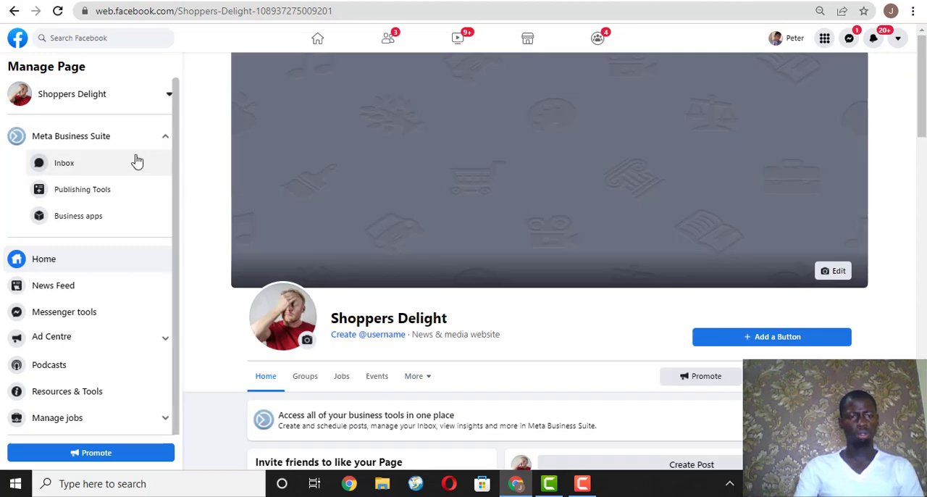
Open the Facebook Pages list in a new tab from the home feed and bring up the form for creating a page.
{"action": "left_click", "coordinate": [145, 1]}
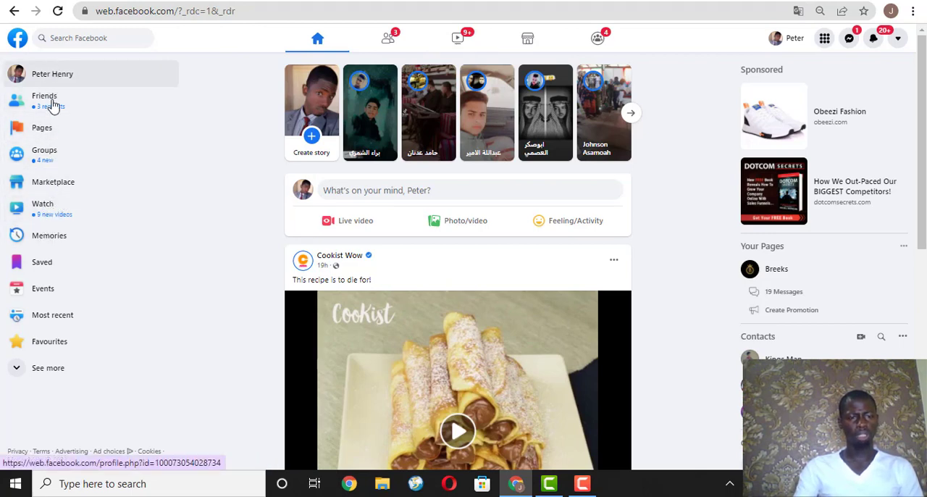
{"action": "right_click", "coordinate": [55, 136]}
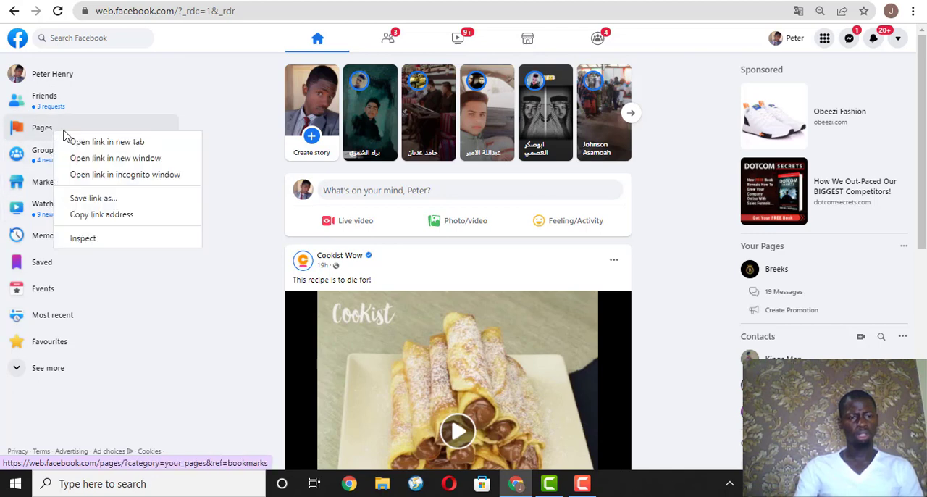
{"action": "left_click", "coordinate": [78, 140]}
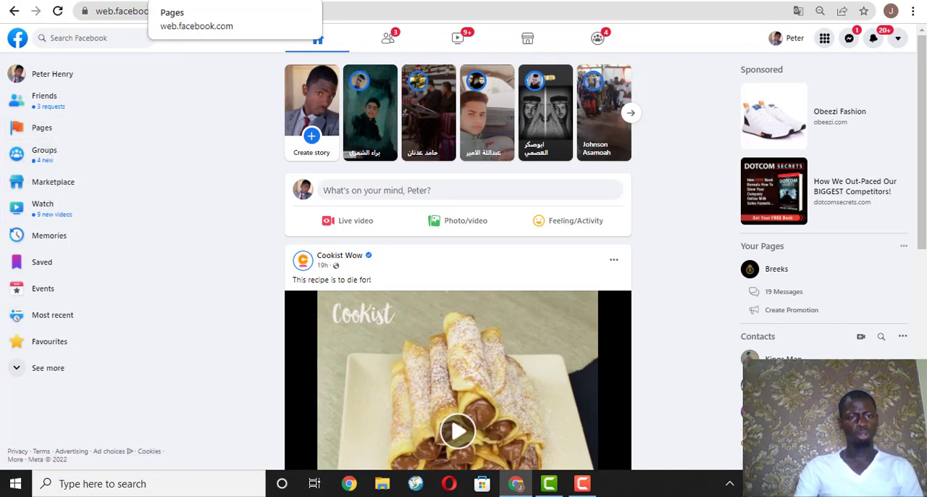
{"action": "left_click", "coordinate": [187, 1]}
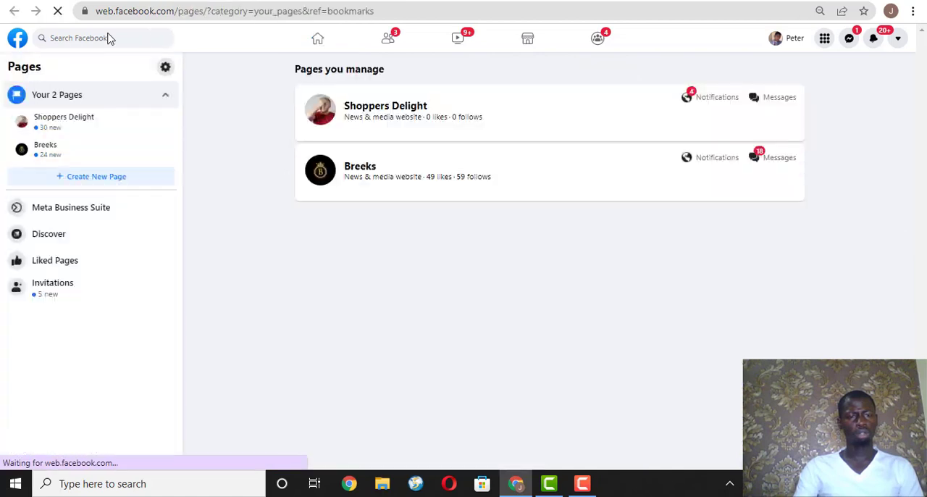
{"action": "left_click", "coordinate": [69, 181]}
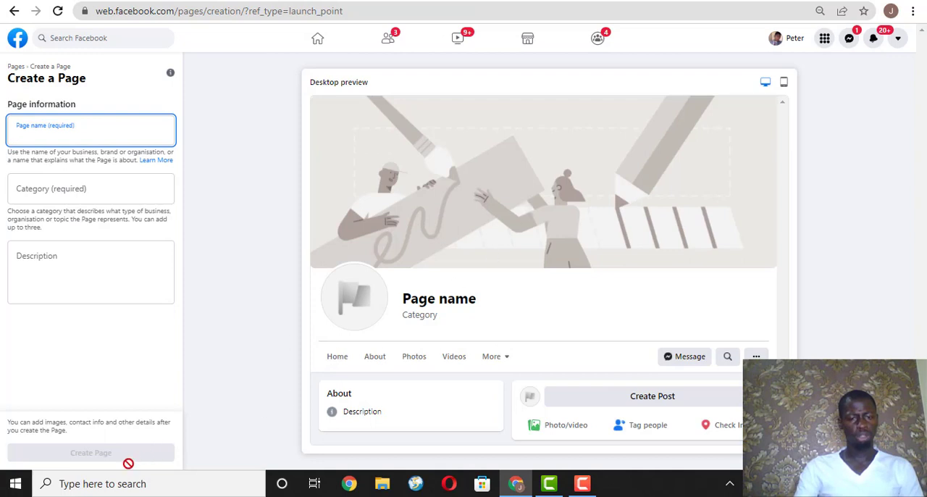
{"action": "left_click", "coordinate": [93, 458]}
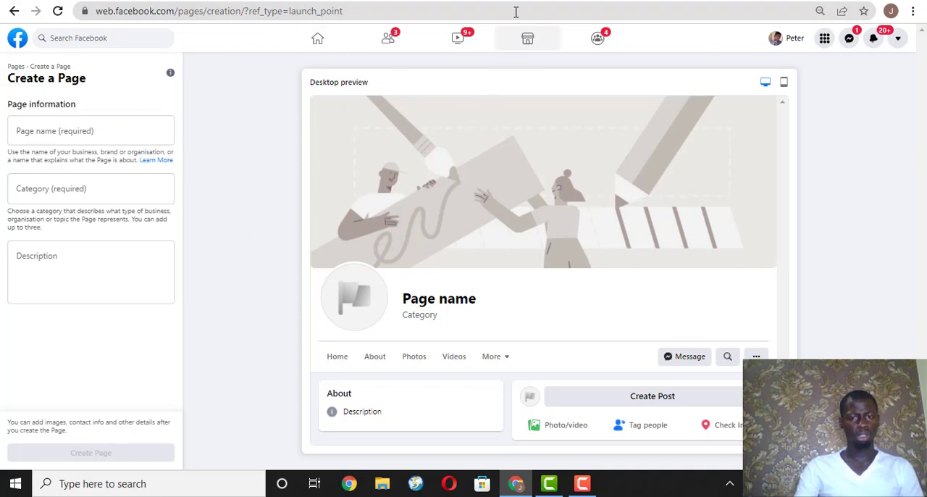
Return to the Google Docs notes and read from the requirements list down to the "Why Is This Better?" section.
{"action": "left_click", "coordinate": [588, 1]}
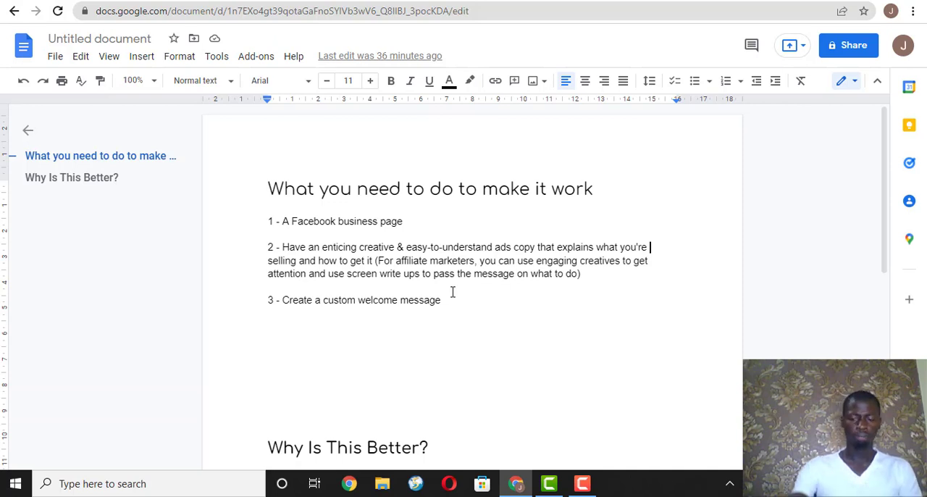
{"action": "key", "text": "Down"}
{"action": "key", "text": "Down"}
{"action": "key", "text": "Down"}
{"action": "key", "text": "Down"}
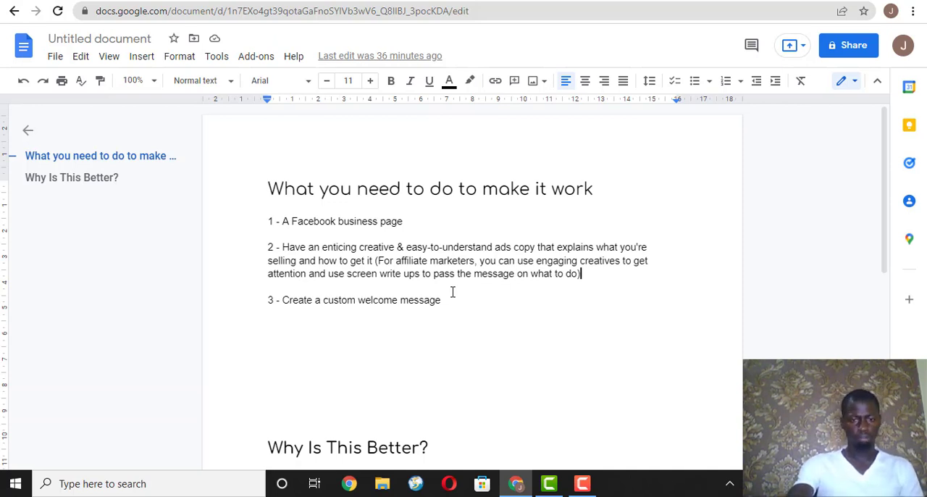
{"action": "key", "text": "Down"}
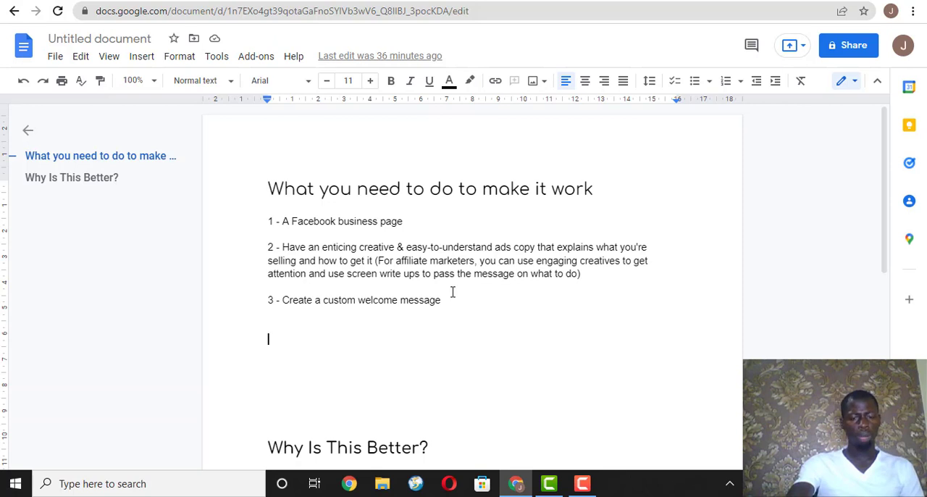
{"action": "key", "text": "Down"}
{"action": "key", "text": "Down"}
{"action": "key", "text": "Down"}
{"action": "key", "text": "Down"}
{"action": "key", "text": "Down"}
{"action": "key", "text": "Down"}
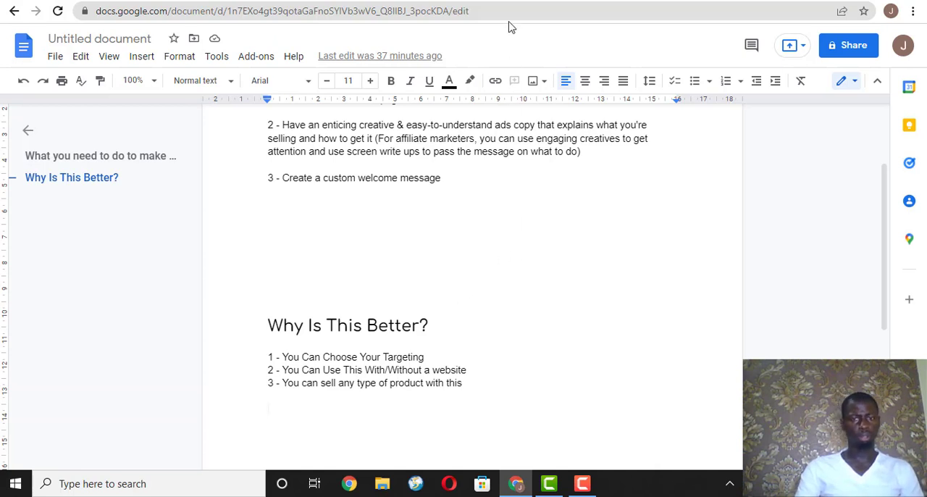
Switch to Ads Manager and create a new campaign with the Traffic objective.
{"action": "left_click", "coordinate": [493, 1]}
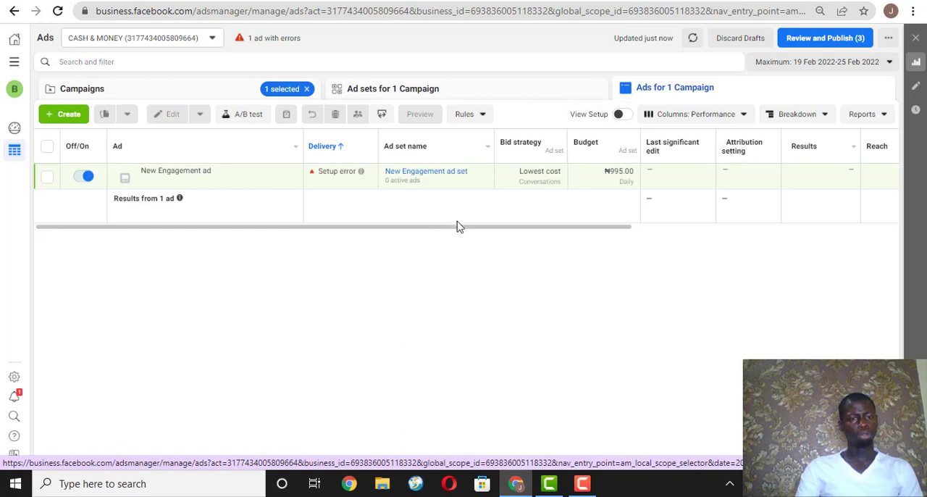
{"action": "left_click", "coordinate": [68, 122]}
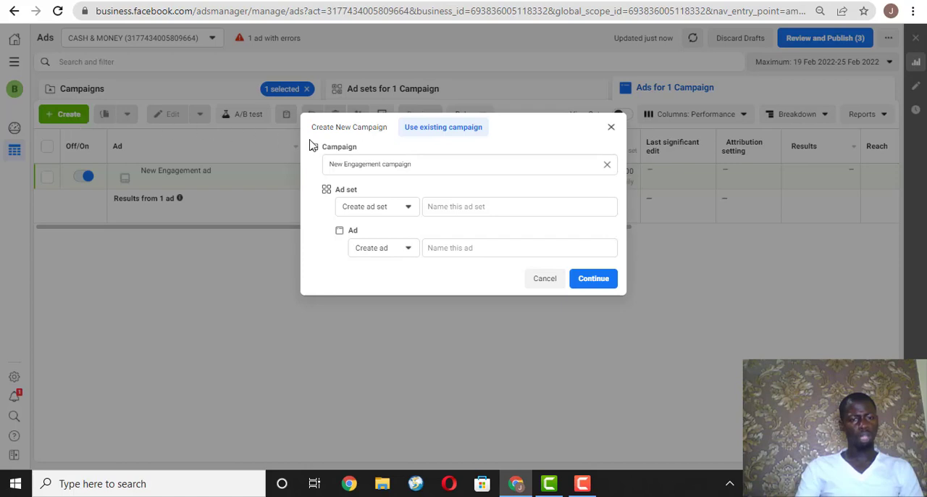
{"action": "left_click", "coordinate": [610, 128]}
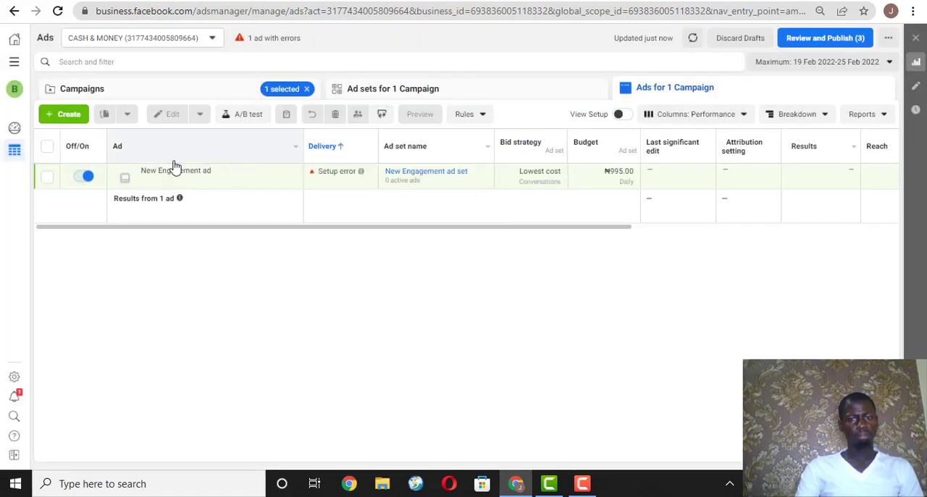
{"action": "left_click", "coordinate": [221, 94]}
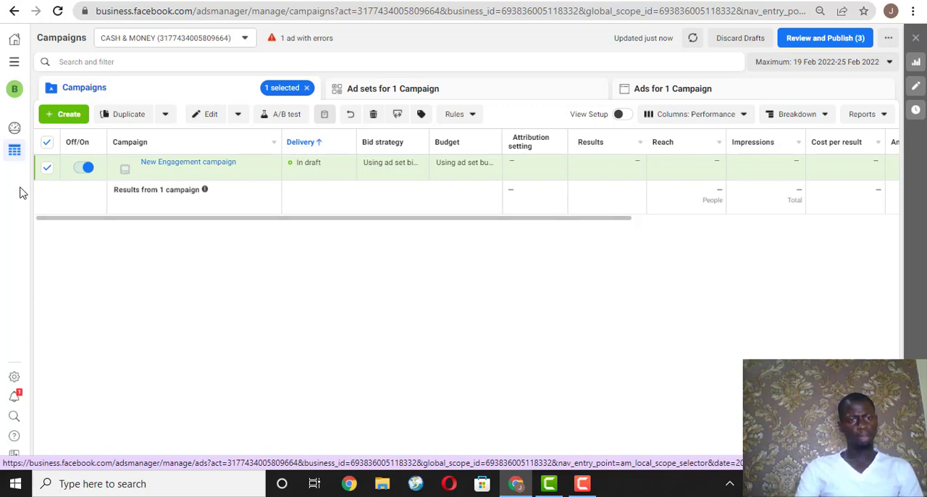
{"action": "left_click", "coordinate": [68, 114]}
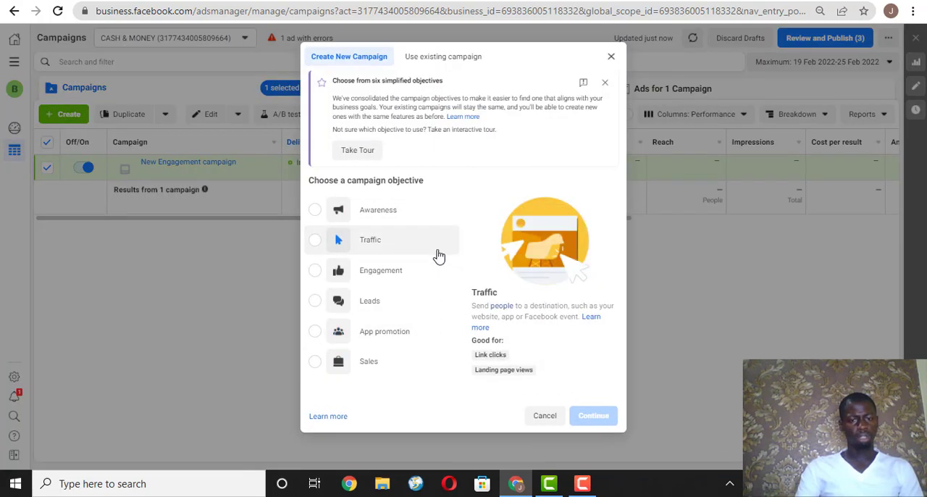
{"action": "left_click", "coordinate": [372, 240]}
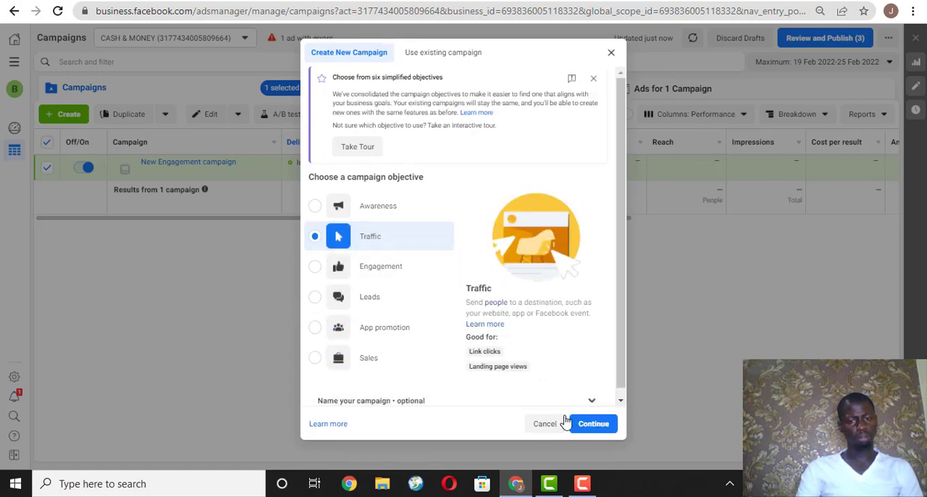
{"action": "left_click", "coordinate": [597, 425]}
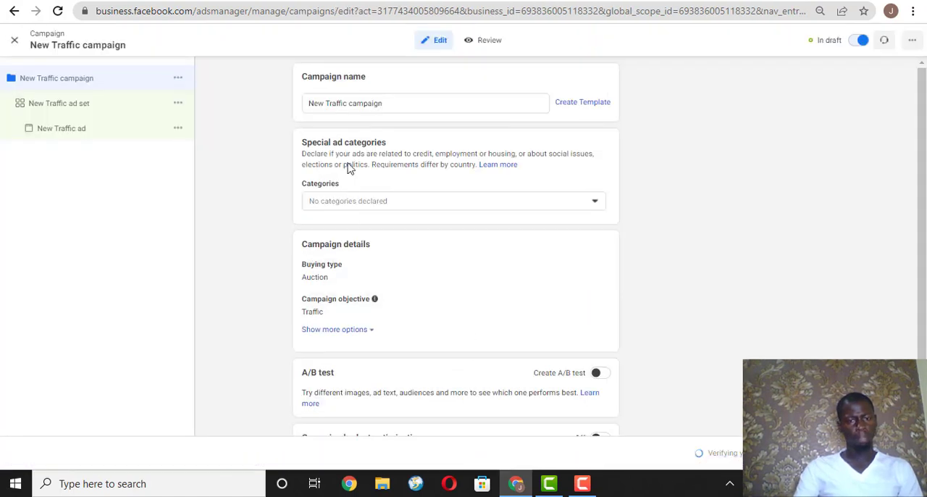
Rename the campaign as NEW TRAFFIC.
{"action": "left_click", "coordinate": [403, 102]}
{"action": "key", "text": "ctrl+a"}
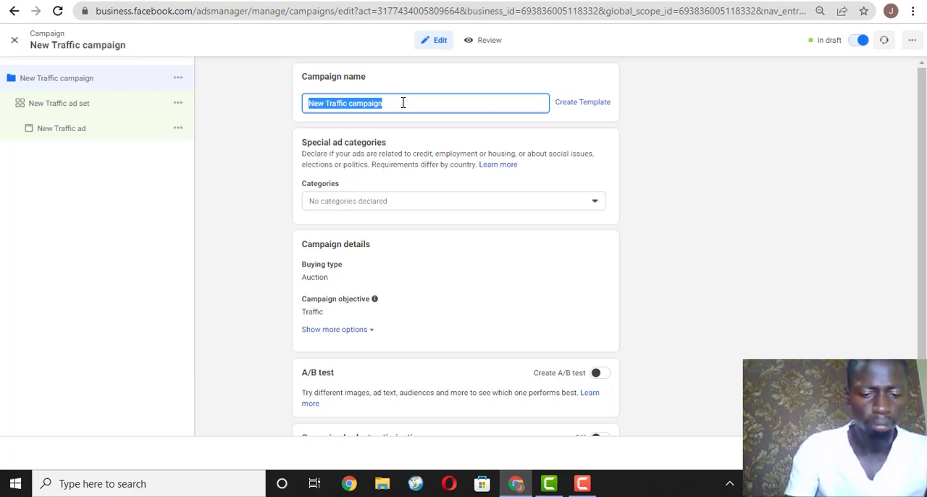
{"action": "type", "text": "NEW TRAFFIC"}
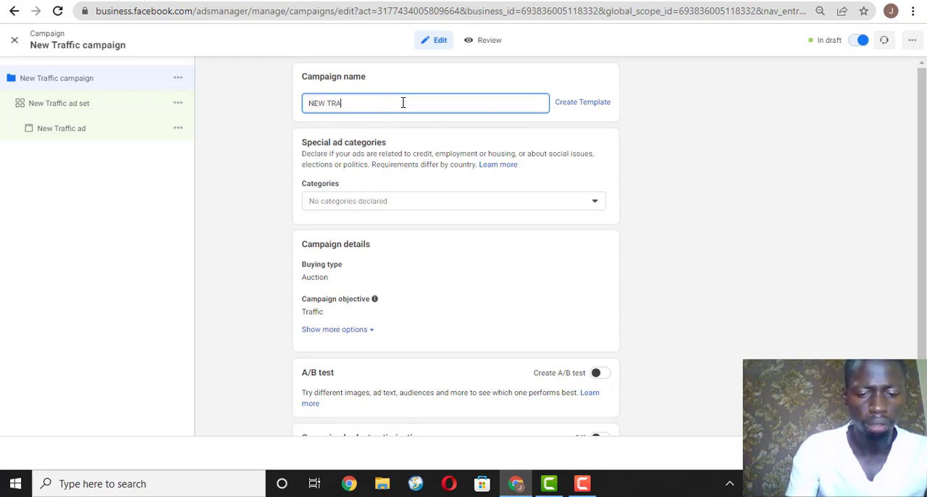
{"action": "key", "text": "Tab"}
{"action": "key", "text": "Tab"}
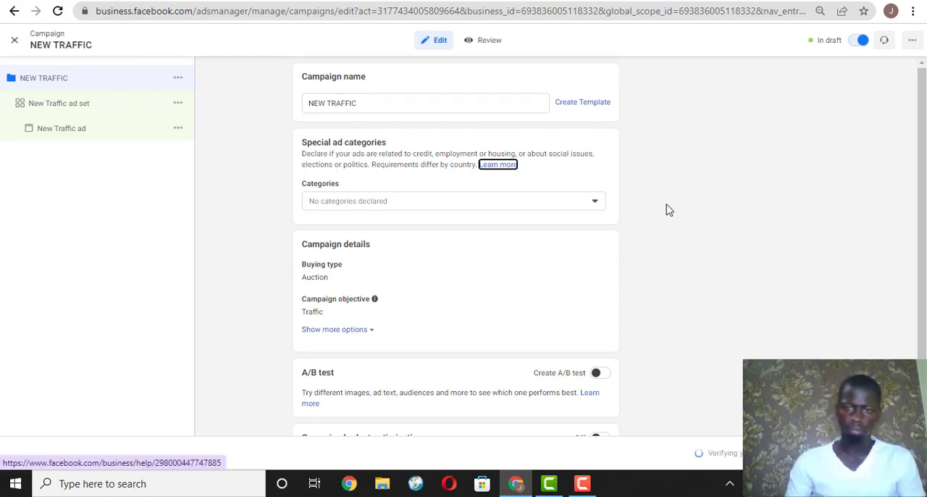
Turn on campaign budget optimisation and set the daily budget to ₦5,000.
{"action": "scroll", "coordinate": [668, 209], "scroll_direction": "down", "scroll_amount": 1}
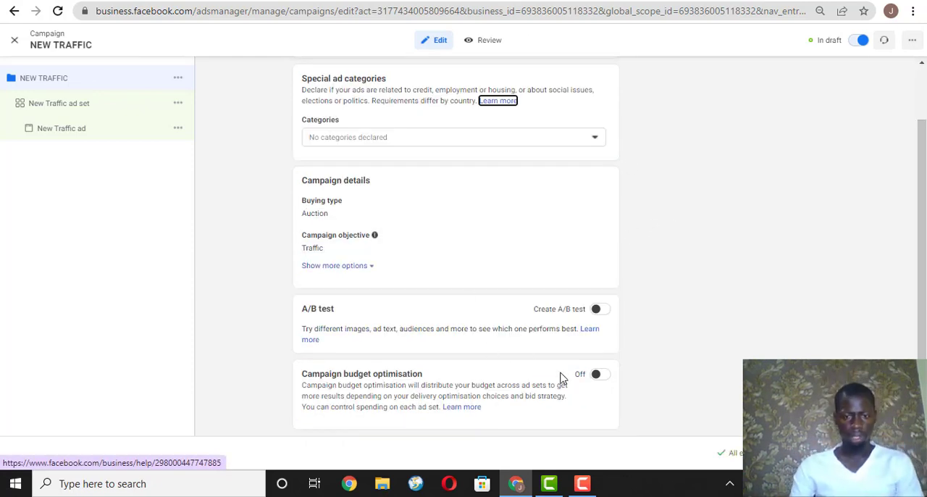
{"action": "left_click", "coordinate": [601, 376]}
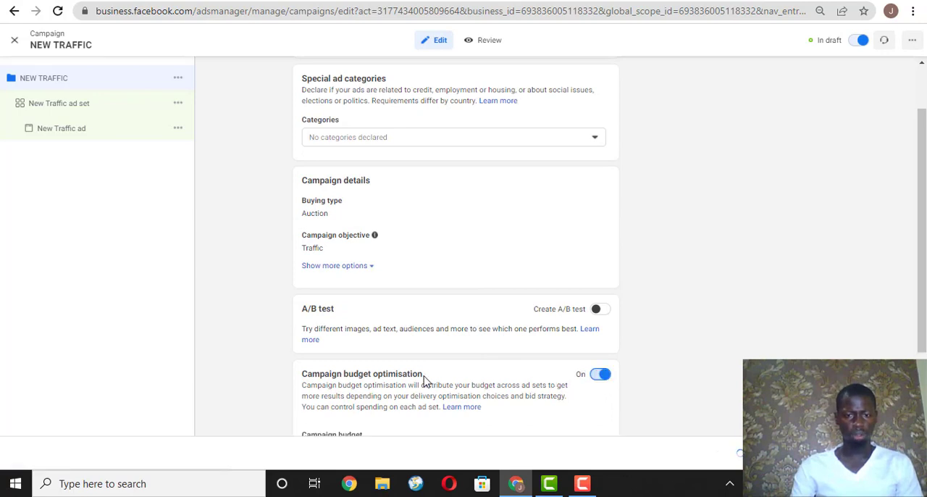
{"action": "scroll", "coordinate": [598, 385], "scroll_direction": "down", "scroll_amount": 2}
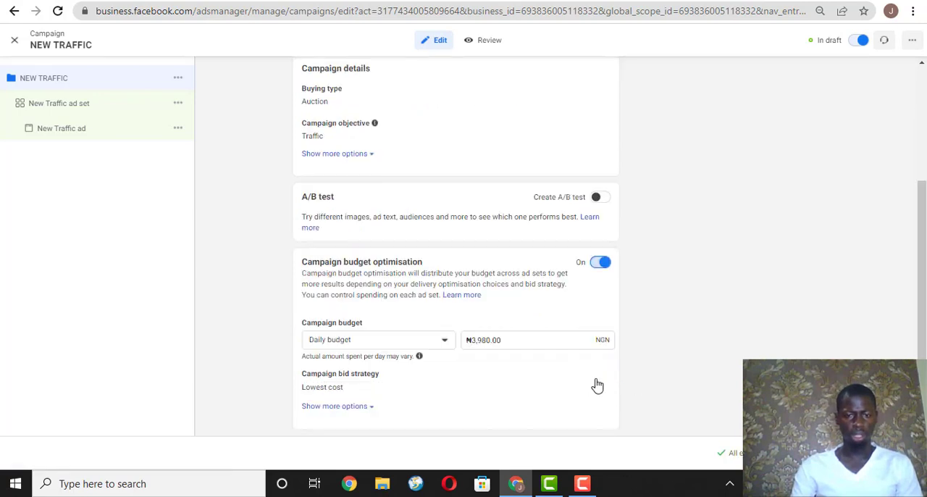
{"action": "left_click", "coordinate": [539, 343]}
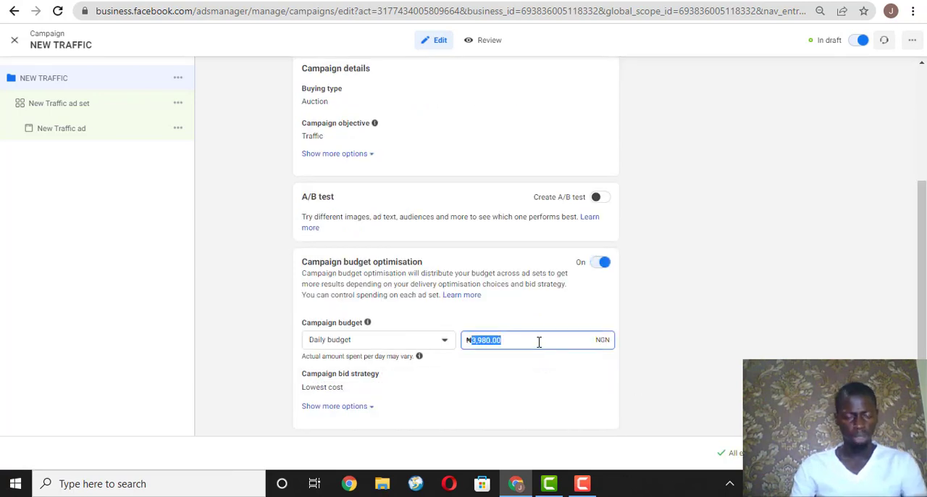
{"action": "type", "text": "5000"}
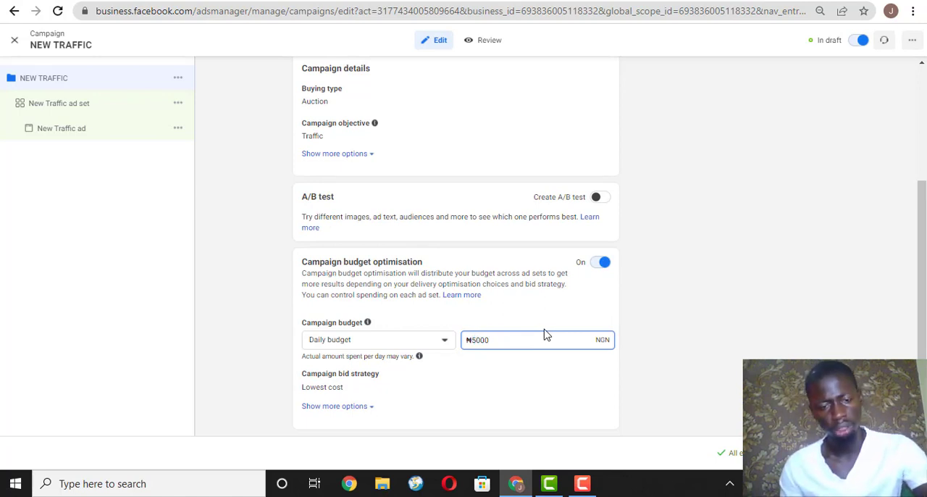
{"action": "key", "text": "Tab"}
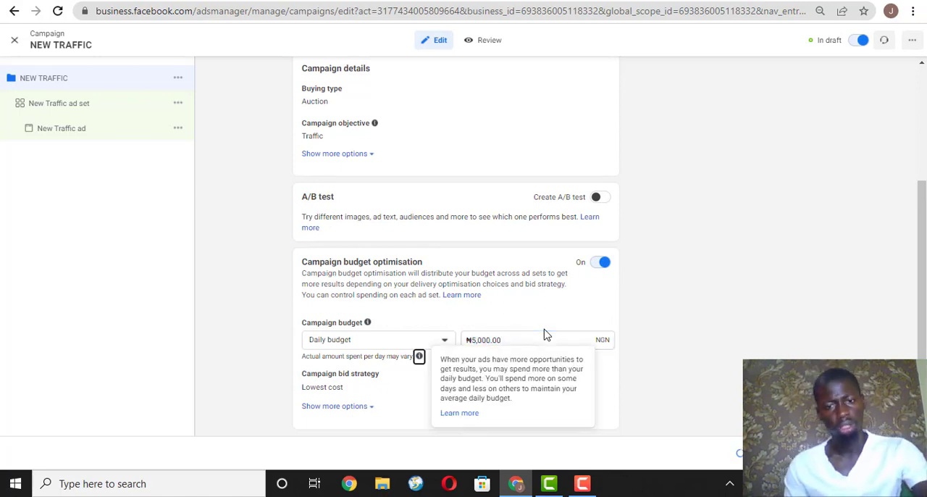
{"action": "left_click", "coordinate": [647, 326]}
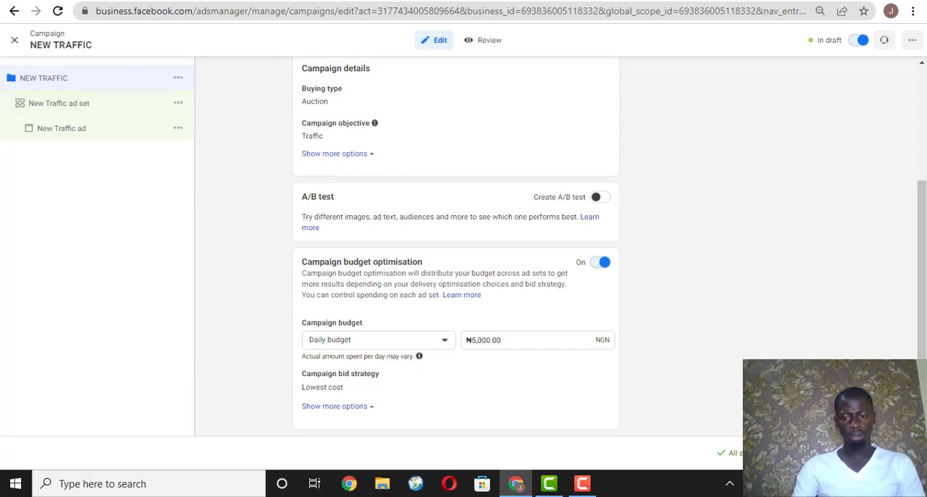
Proceed to the ad set, rename it as ADSET and choose Website as its conversion location.
{"action": "left_click", "coordinate": [897, 453]}
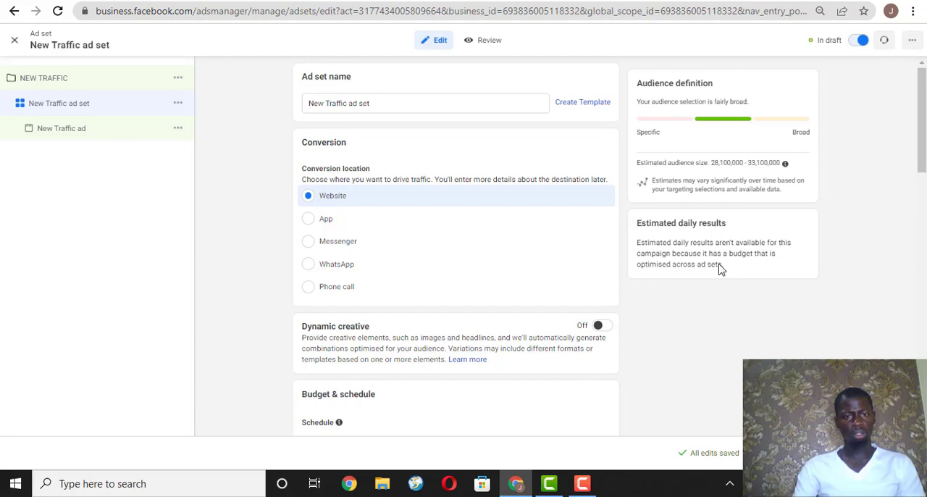
{"action": "left_click", "coordinate": [452, 103]}
{"action": "key", "text": "ctrl+a"}
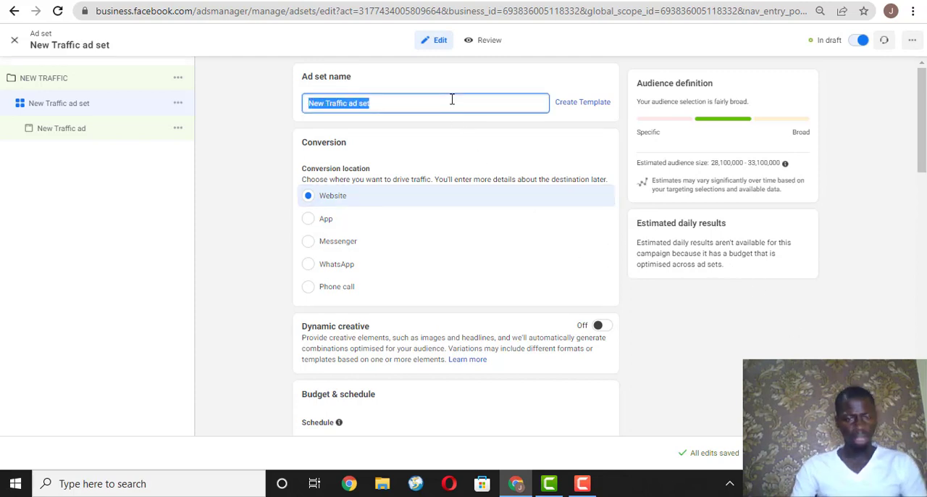
{"action": "type", "text": "ADSET"}
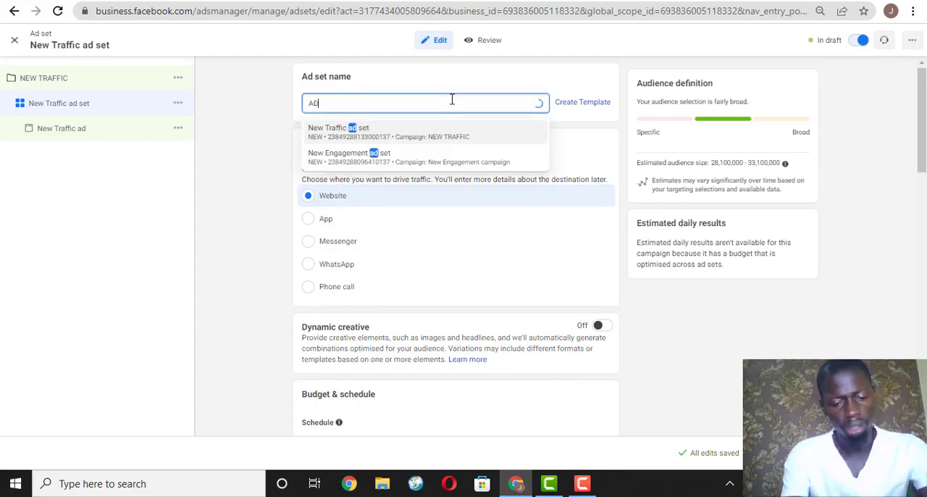
{"action": "key", "text": "Tab"}
{"action": "key", "text": "Tab"}
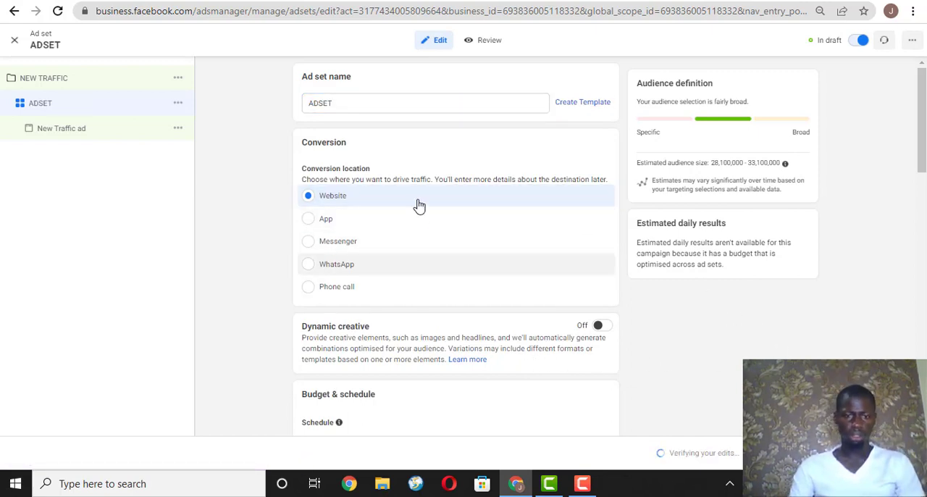
{"action": "left_click", "coordinate": [336, 200]}
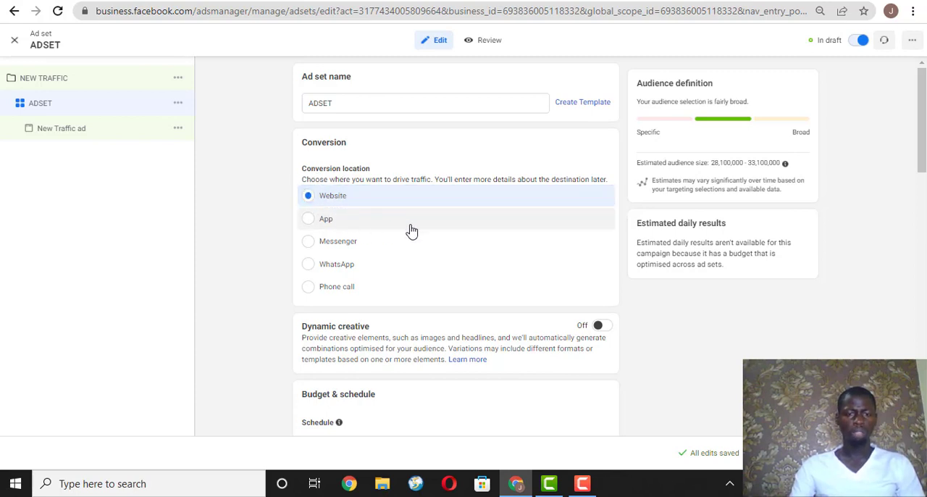
Open the audience locations for editing and choose "People living in or recently in this location".
{"action": "scroll", "coordinate": [920, 245], "scroll_direction": "down", "scroll_amount": 5}
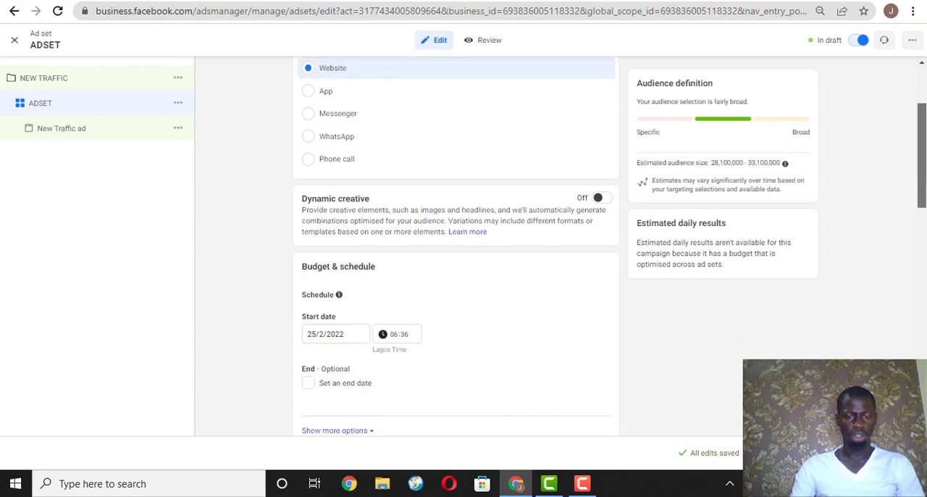
{"action": "left_click_drag", "start_coordinate": [920, 245], "coordinate": [919, 290]}
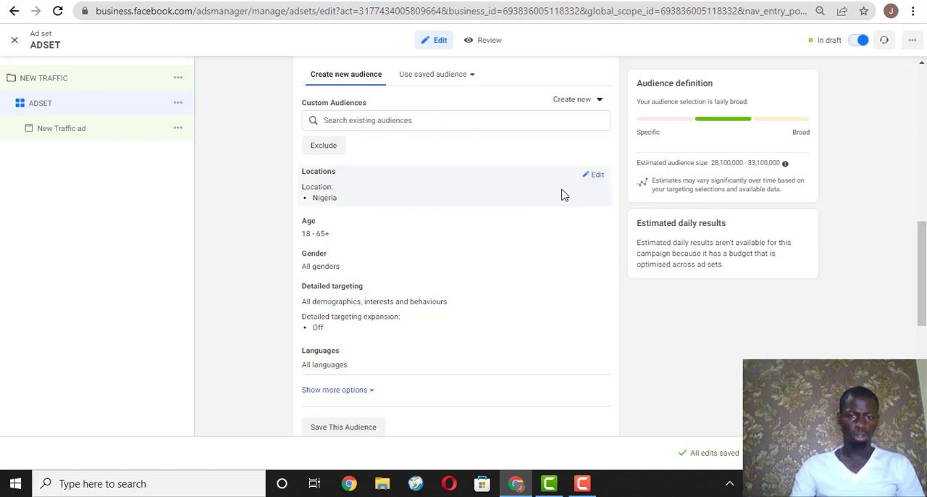
{"action": "left_click", "coordinate": [594, 178]}
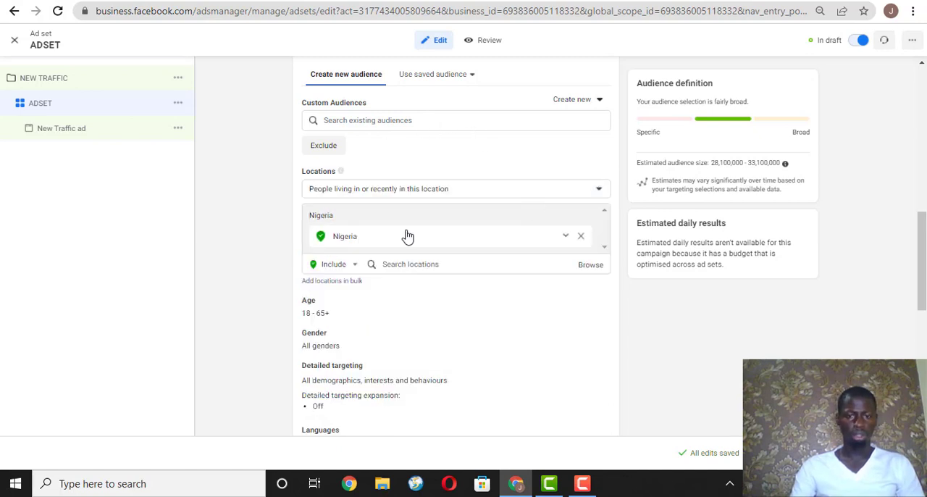
{"action": "left_click", "coordinate": [578, 192]}
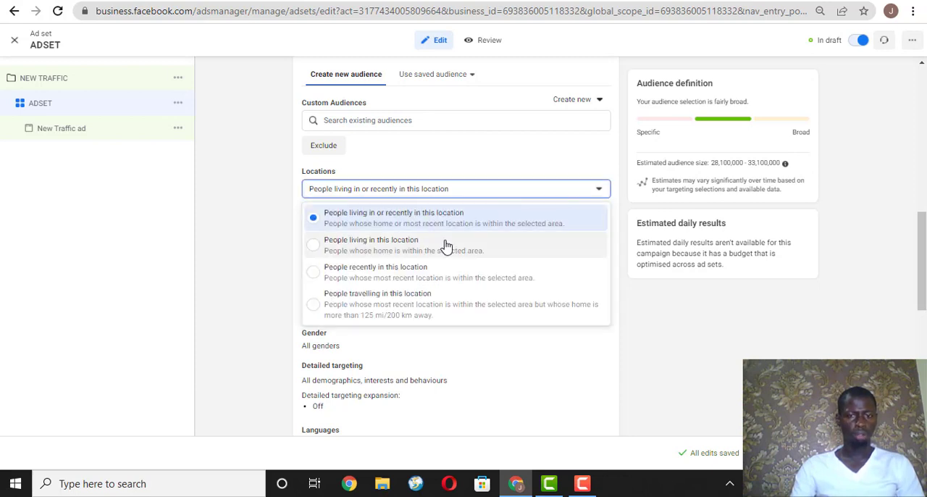
{"action": "left_click", "coordinate": [497, 216]}
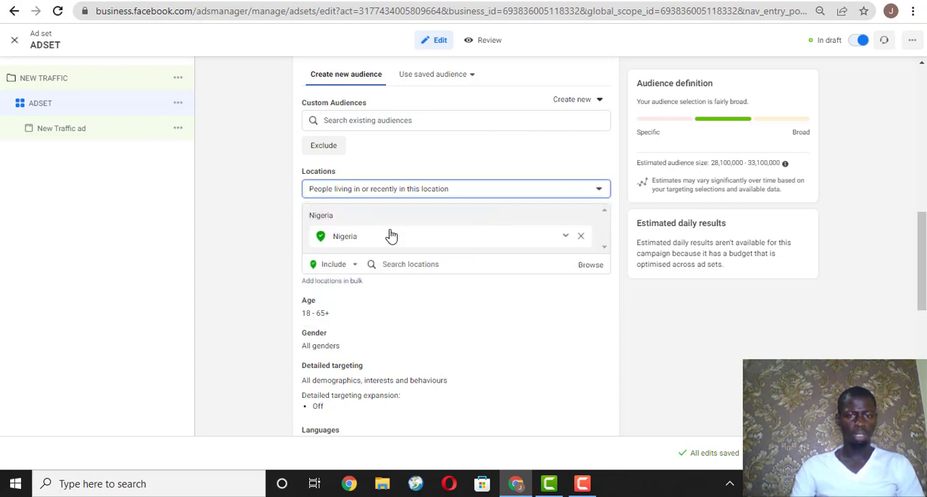
Replace Nigeria with the county Lagos, Nigeria in the audience's included locations.
{"action": "left_click", "coordinate": [432, 263]}
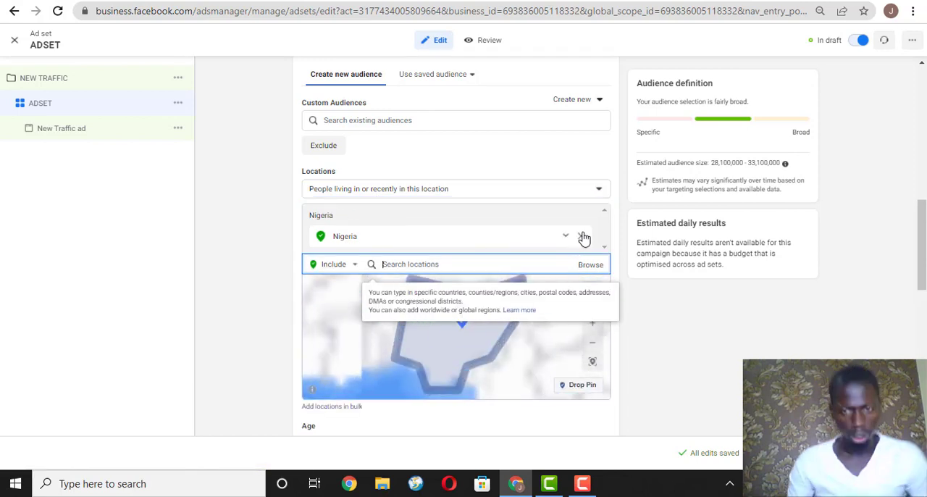
{"action": "key", "text": "BackSpace"}
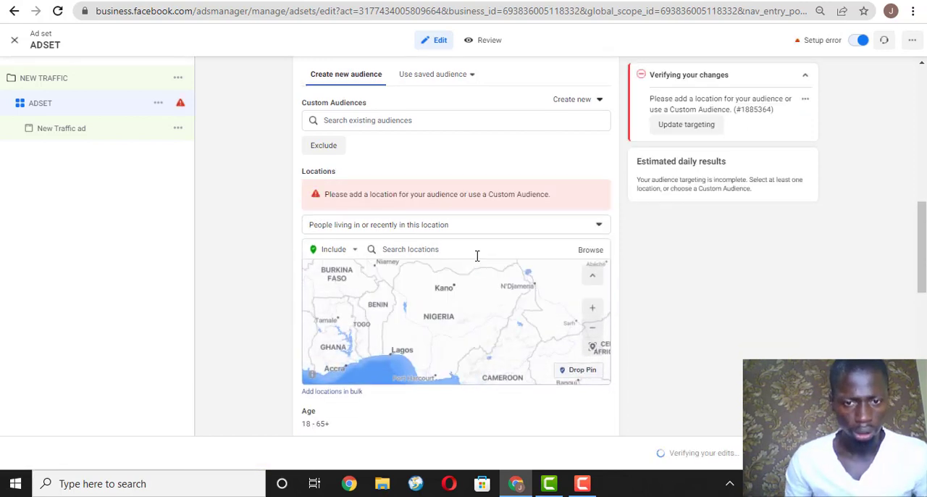
{"action": "type", "text": "La"}
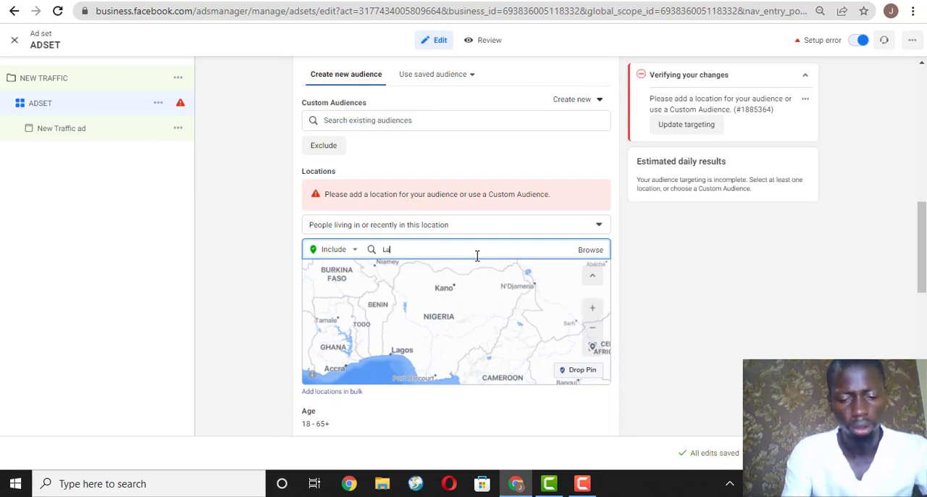
{"action": "type", "text": "gos"}
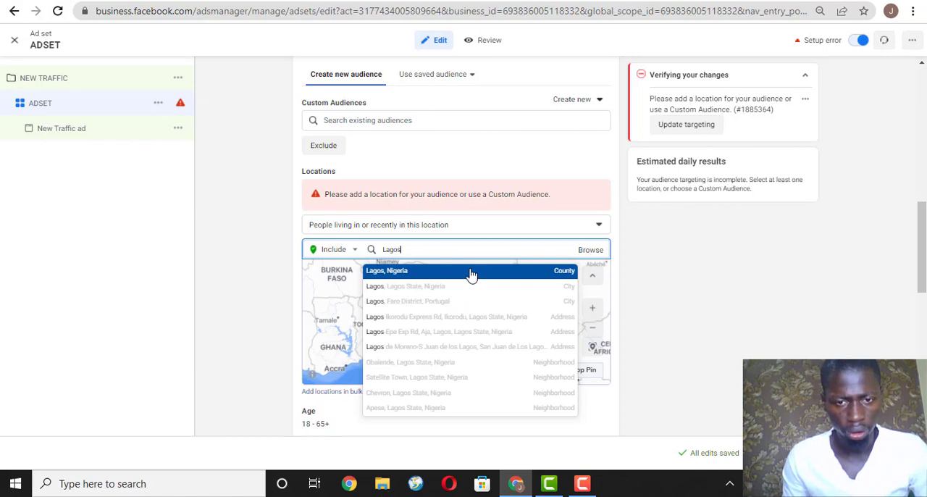
{"action": "left_click", "coordinate": [440, 270]}
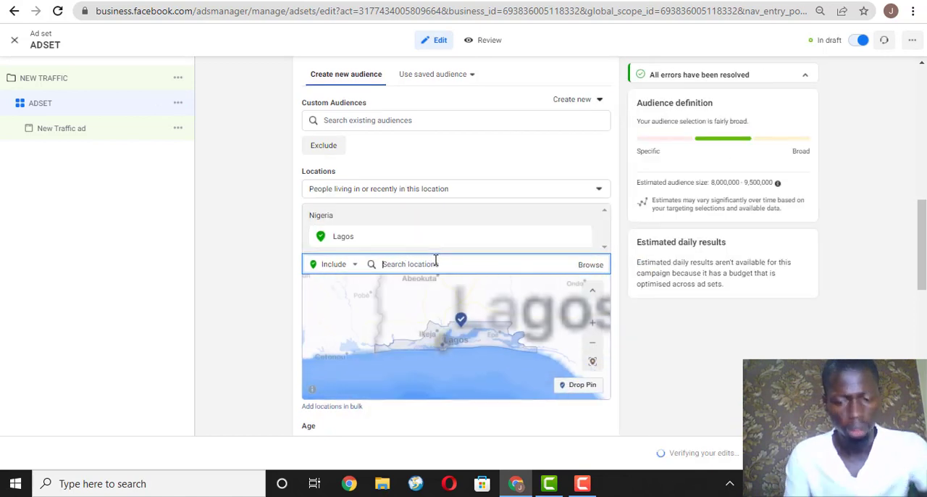
{"action": "type", "text": "Portharcourt"}
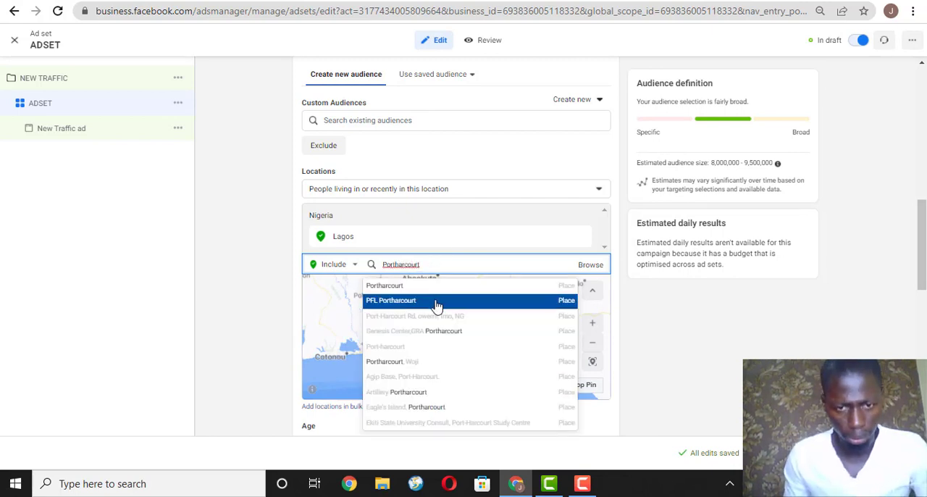
{"action": "scroll", "coordinate": [436, 347], "scroll_direction": "up", "scroll_amount": 5}
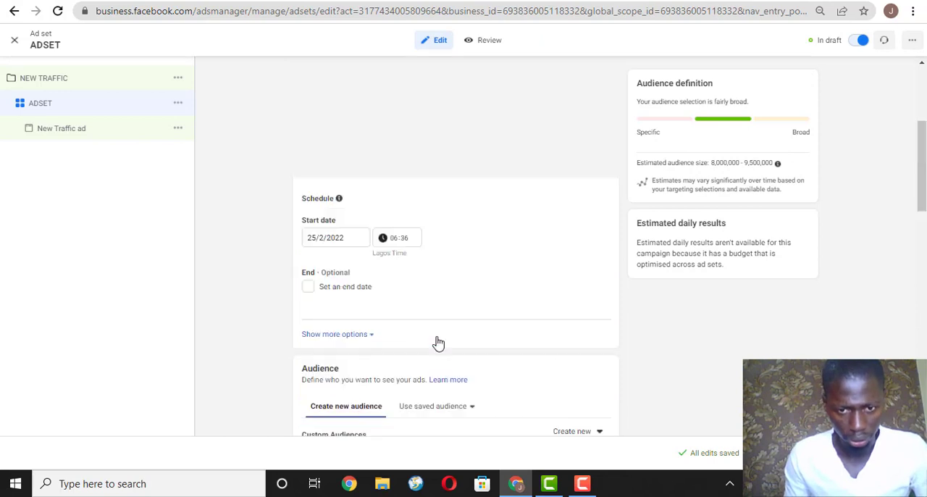
{"action": "scroll", "coordinate": [420, 196], "scroll_direction": "down", "scroll_amount": 3}
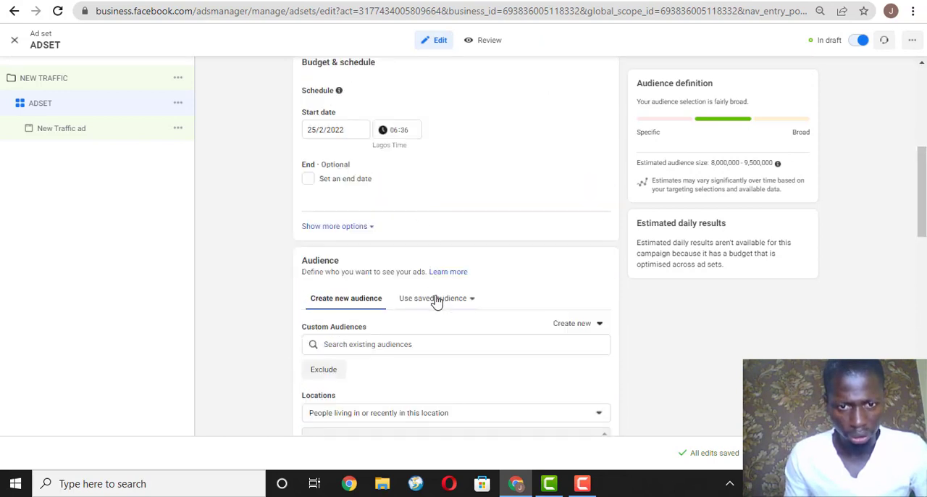
{"action": "scroll", "coordinate": [435, 304], "scroll_direction": "down", "scroll_amount": 5}
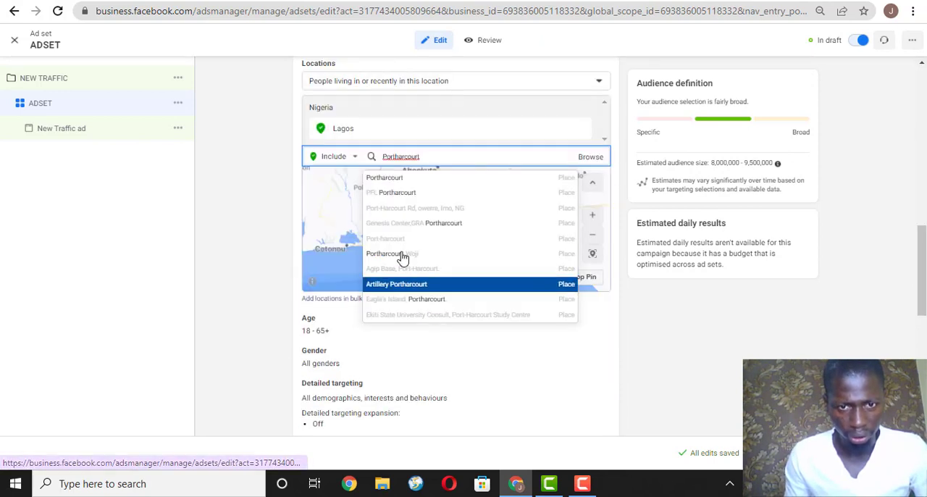
Add the counties Rivers State, Nigeria and Federal Capital Territory, Nigeria to the audience's included locations.
{"action": "double_click", "coordinate": [430, 156]}
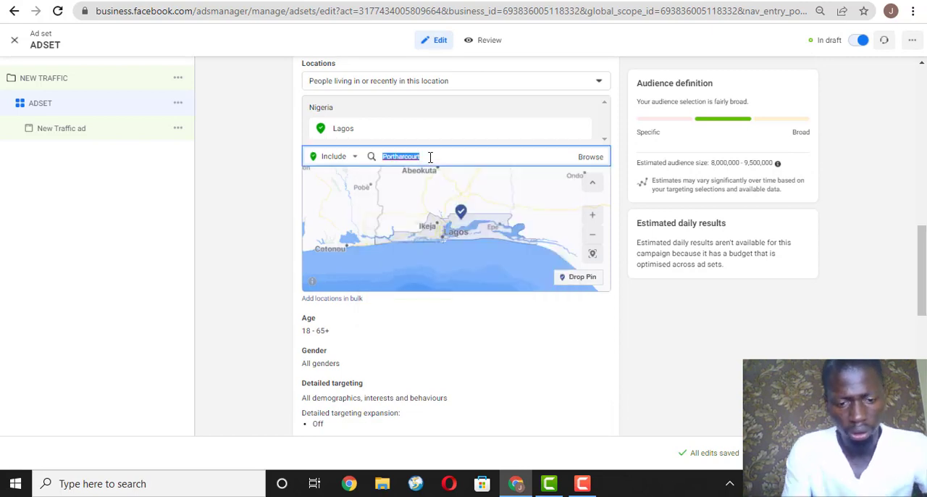
{"action": "type", "text": "P"}
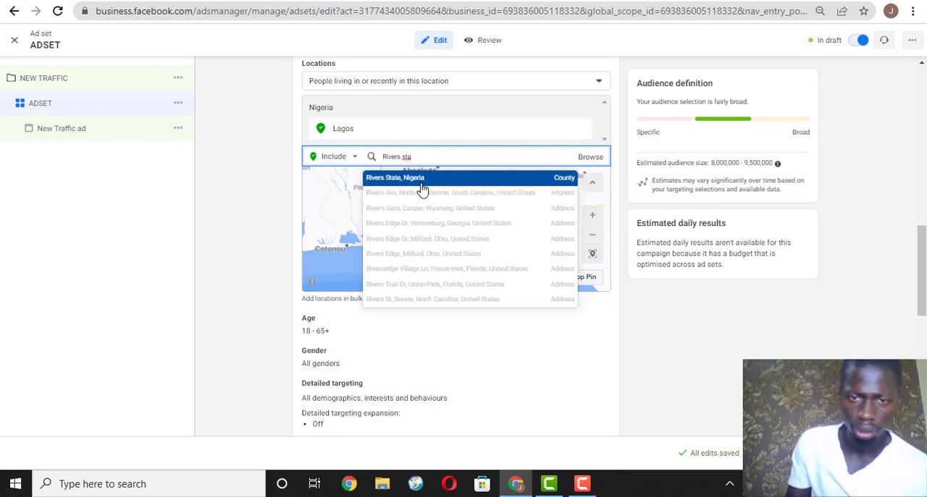
{"action": "left_click", "coordinate": [420, 181]}
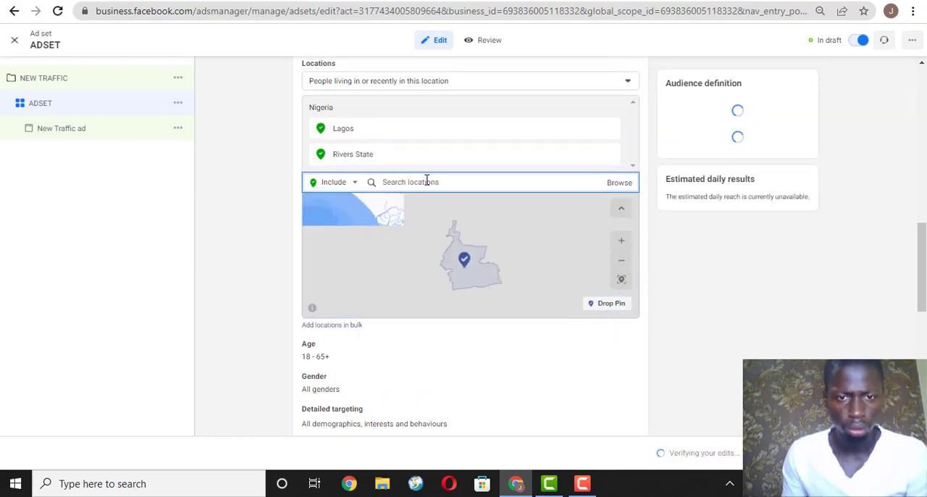
{"action": "type", "text": "H"}
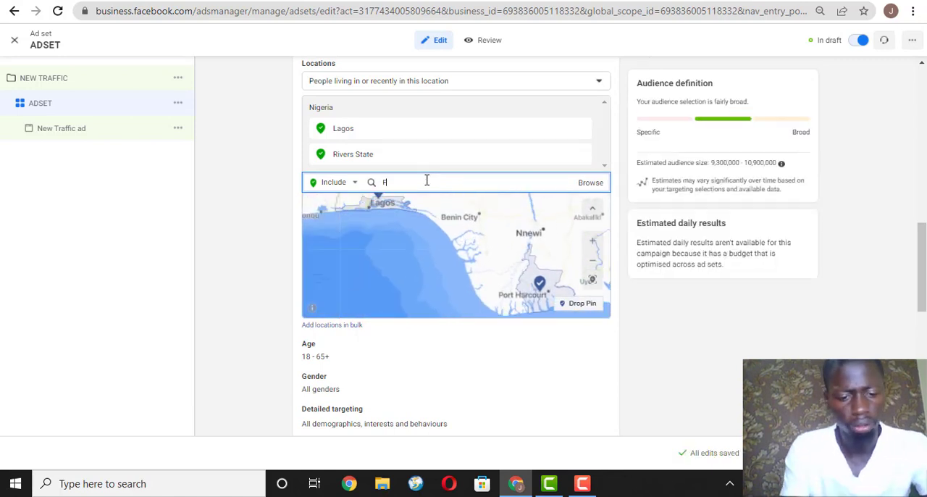
{"action": "type", "text": "ederal Capital"}
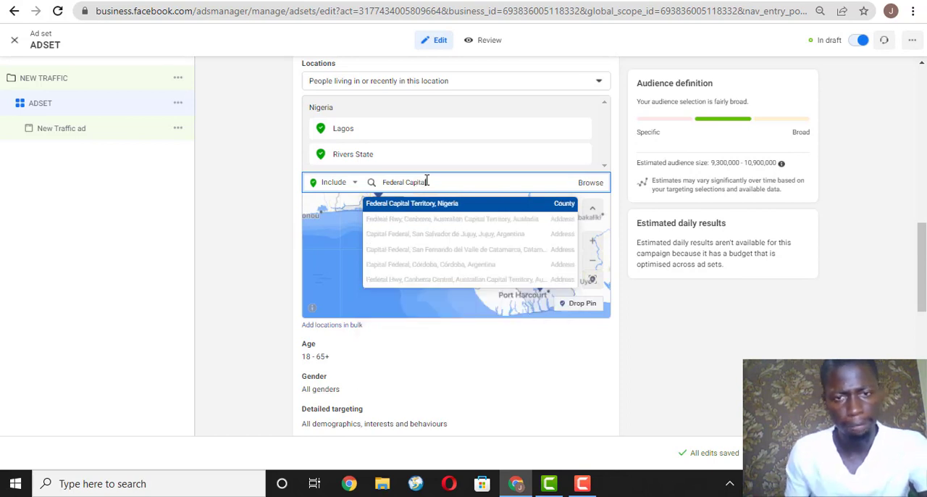
{"action": "left_click", "coordinate": [425, 205]}
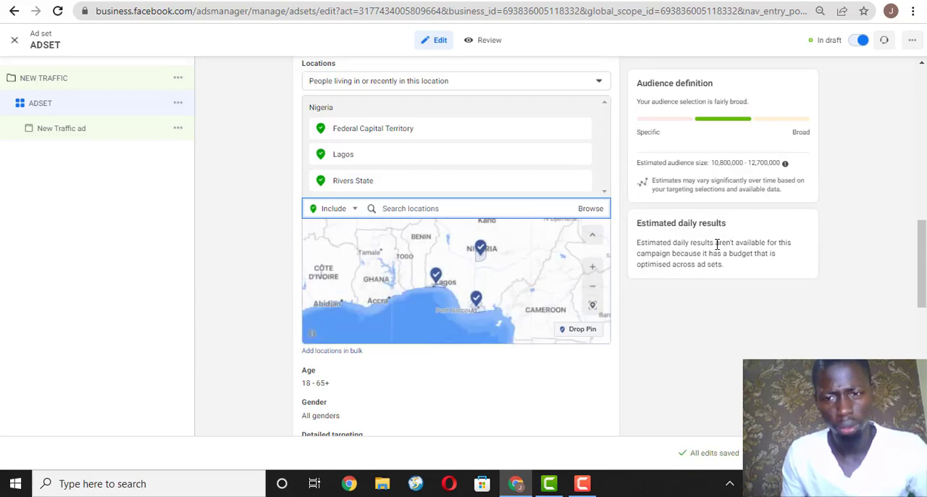
Open the audience's age range for editing and set the minimum age to 25.
{"action": "left_click_drag", "start_coordinate": [923, 274], "coordinate": [924, 311]}
{"action": "mouse_move", "coordinate": [525, 206]}
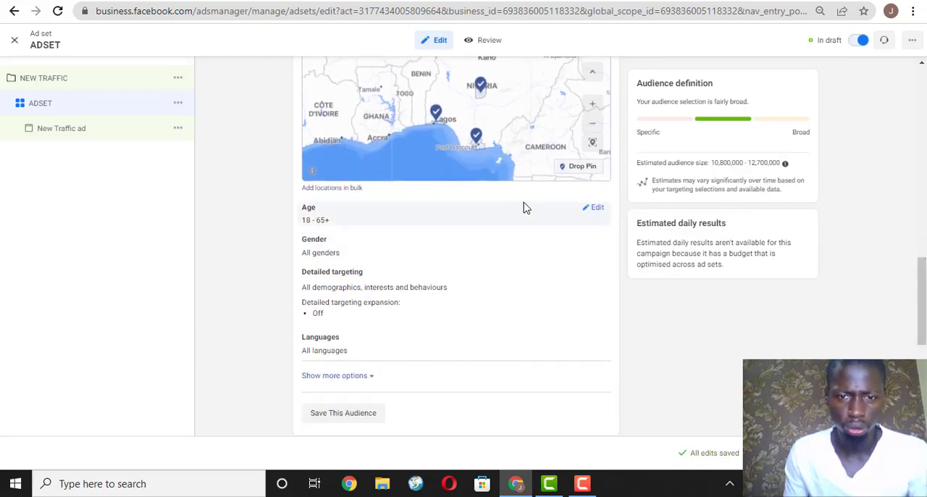
{"action": "left_click", "coordinate": [595, 209]}
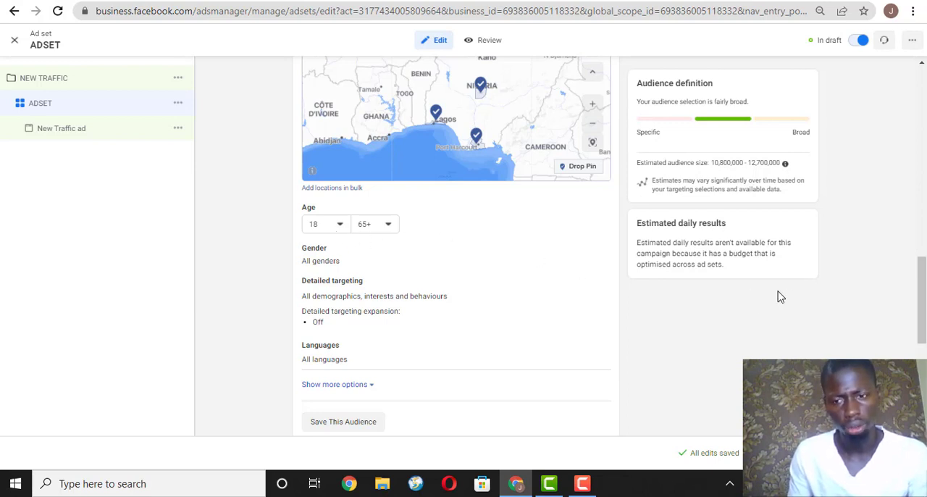
{"action": "left_click_drag", "start_coordinate": [922, 300], "coordinate": [922, 319]}
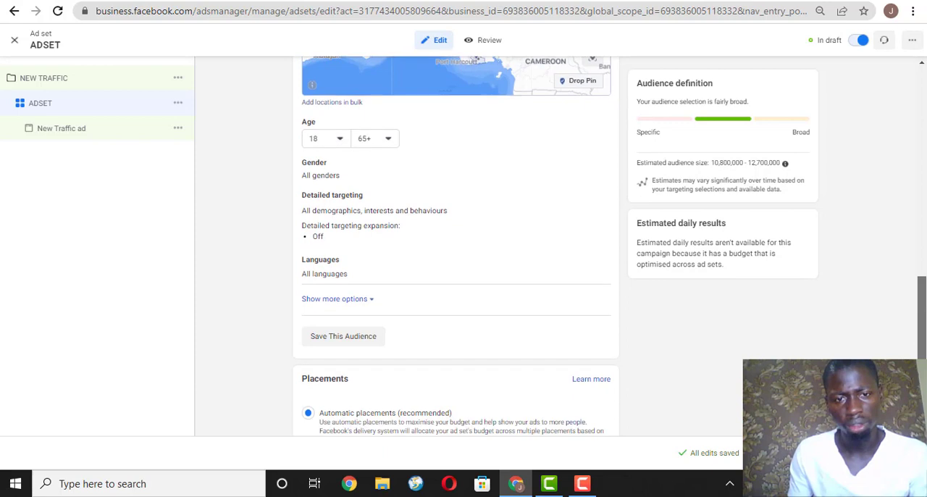
{"action": "left_click", "coordinate": [339, 139]}
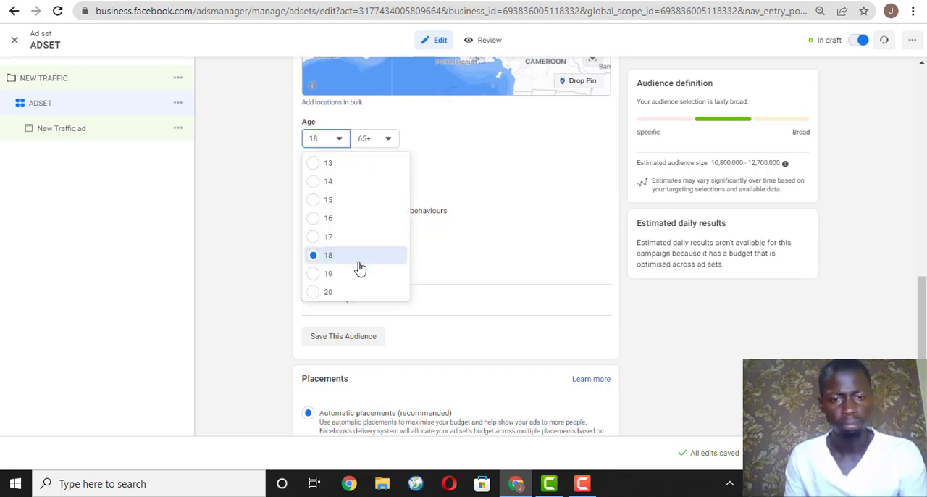
{"action": "scroll", "coordinate": [349, 209], "scroll_direction": "down", "scroll_amount": 2}
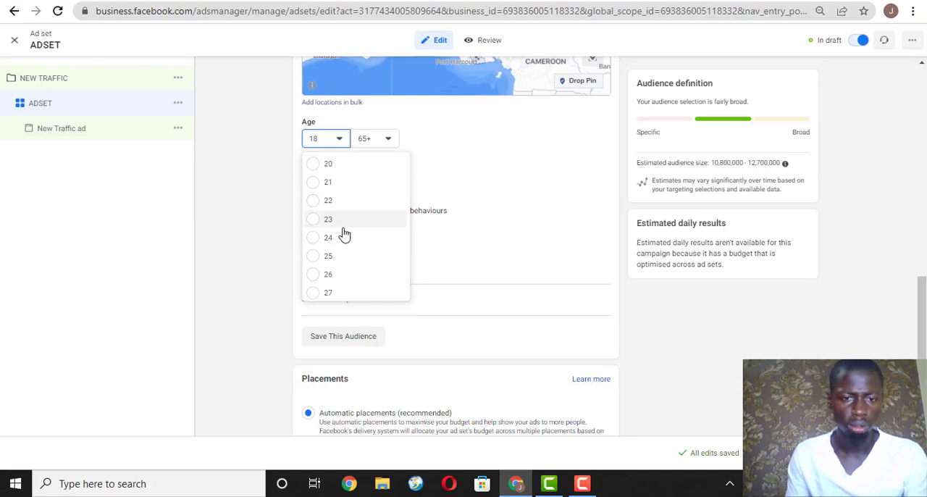
{"action": "left_click", "coordinate": [341, 259]}
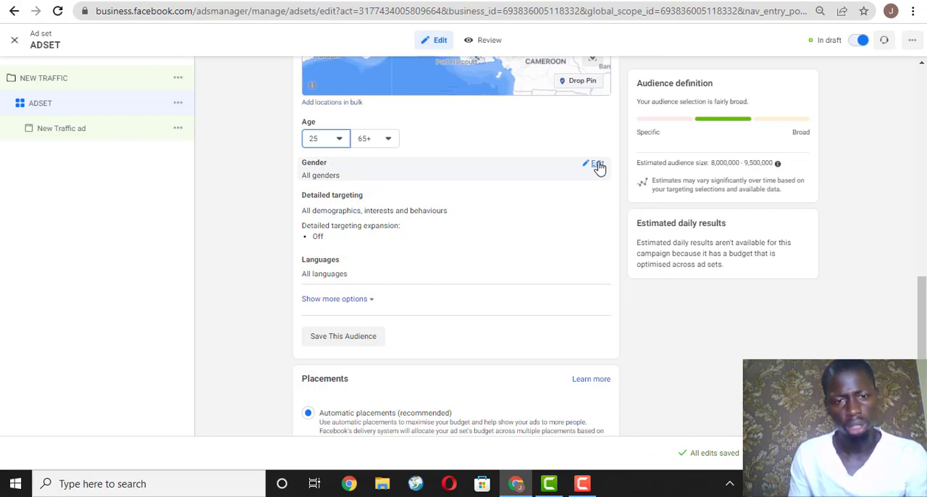
Open the gender options for editing and add the purchase behaviour Engaged shoppers to the detailed targeting.
{"action": "left_click", "coordinate": [595, 164]}
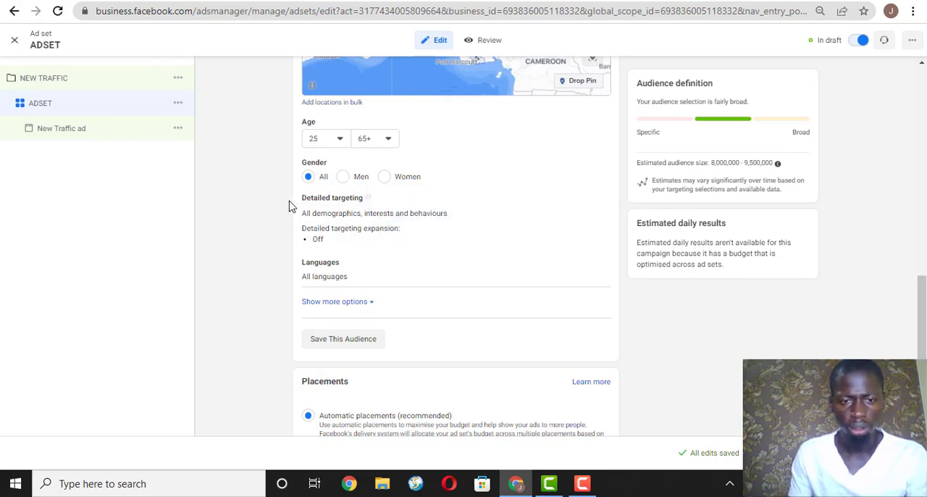
{"action": "left_click", "coordinate": [596, 201]}
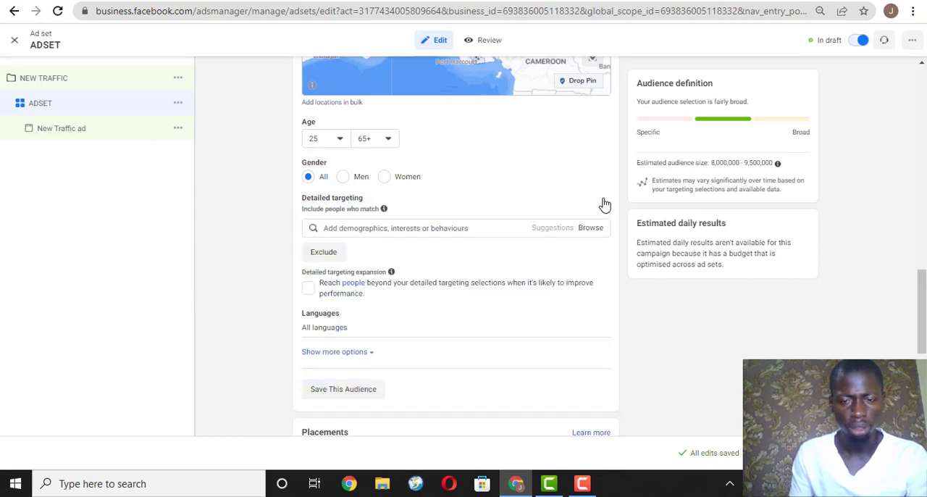
{"action": "left_click", "coordinate": [455, 226]}
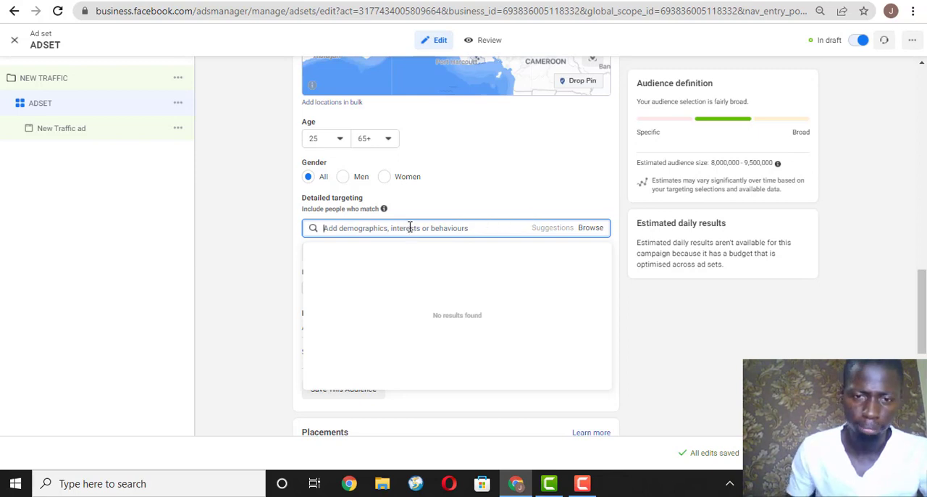
{"action": "type", "text": "aged shopper"}
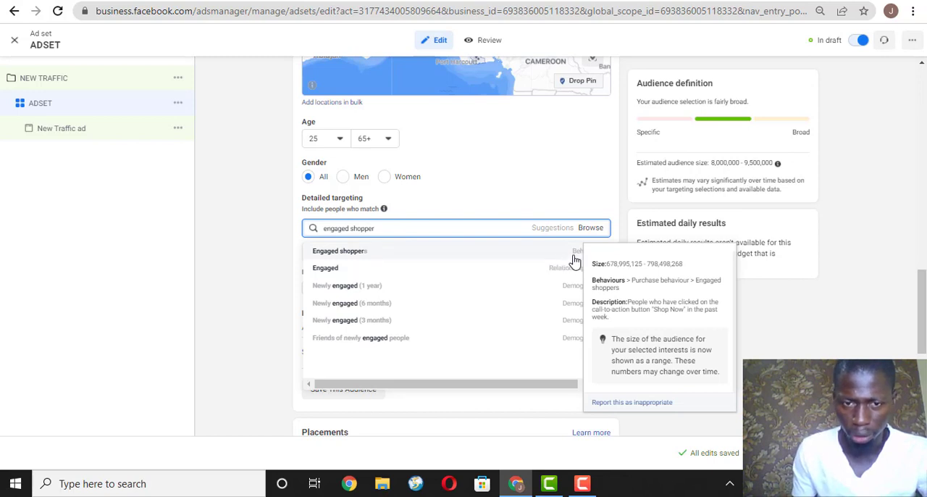
{"action": "left_click", "coordinate": [476, 254]}
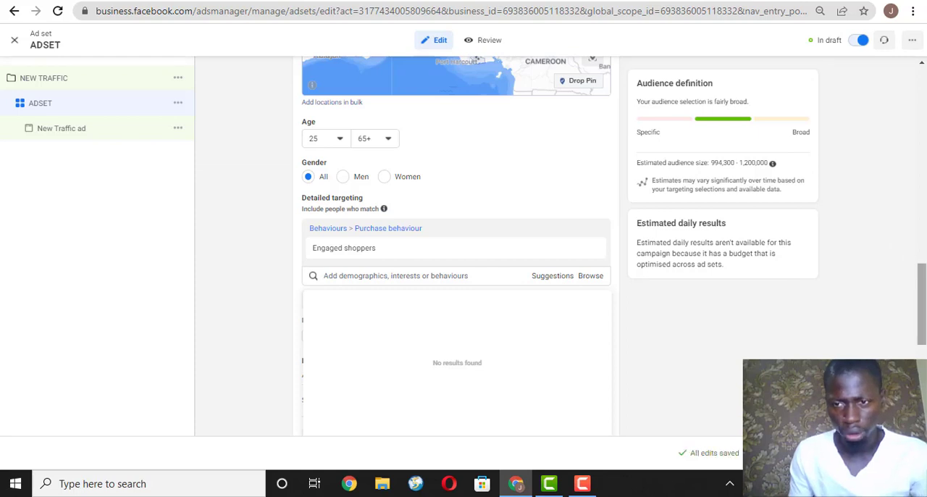
Switch the ad set from automatic to manual placements.
{"action": "left_click_drag", "start_coordinate": [923, 282], "coordinate": [922, 297]}
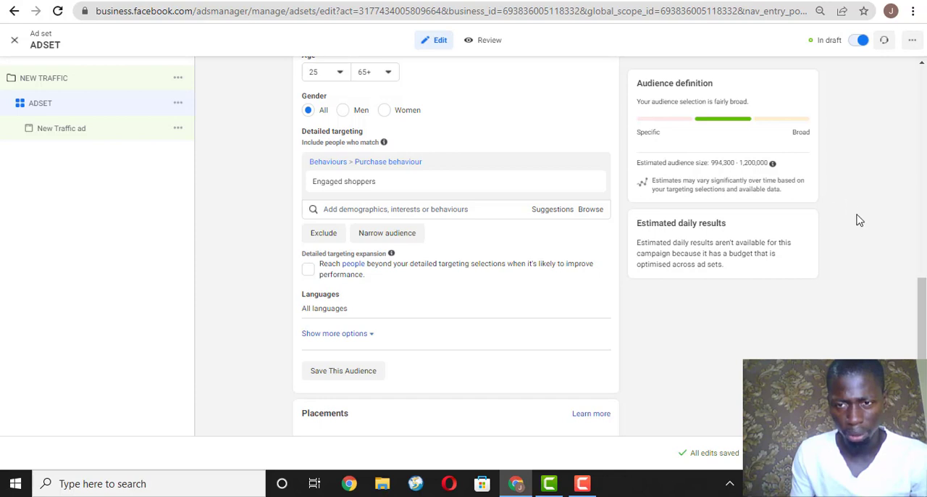
{"action": "scroll", "coordinate": [920, 312], "scroll_direction": "down", "scroll_amount": 4}
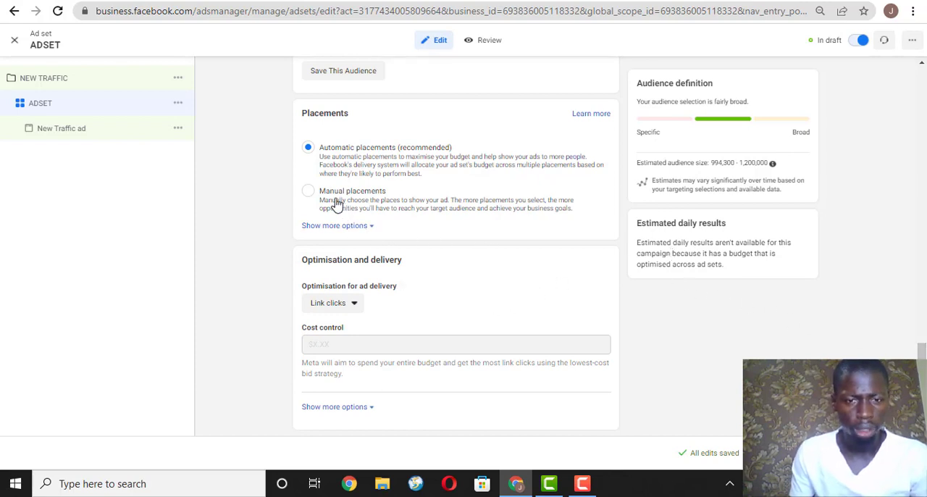
{"action": "left_click", "coordinate": [435, 210]}
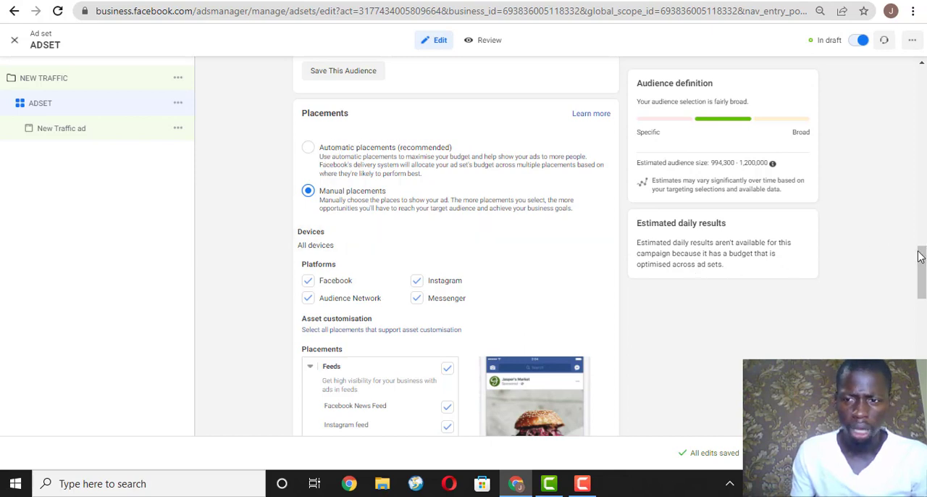
Limit the Feeds placements to Facebook News Feed and Instagram feed, and collapse the Feeds group.
{"action": "left_click_drag", "start_coordinate": [920, 257], "coordinate": [920, 268]}
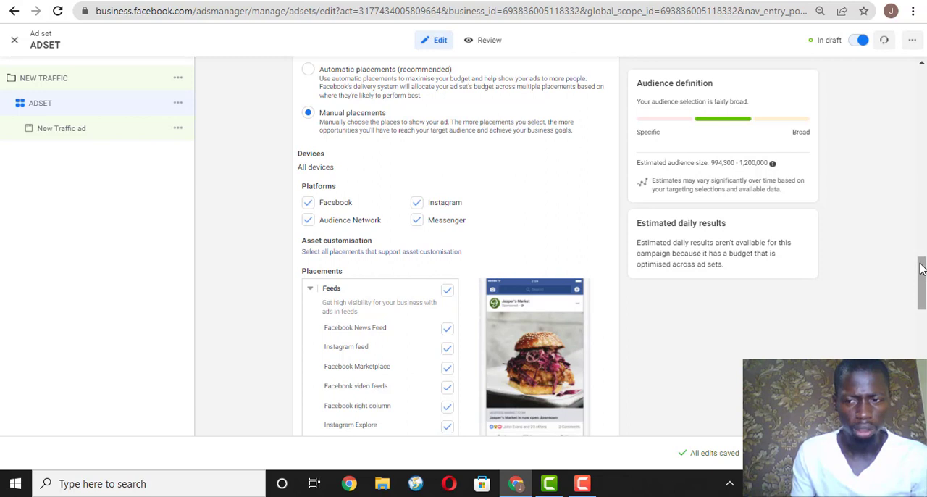
{"action": "scroll", "coordinate": [922, 268], "scroll_direction": "down", "scroll_amount": 1}
{"action": "scroll", "coordinate": [921, 268], "scroll_direction": "up", "scroll_amount": 1}
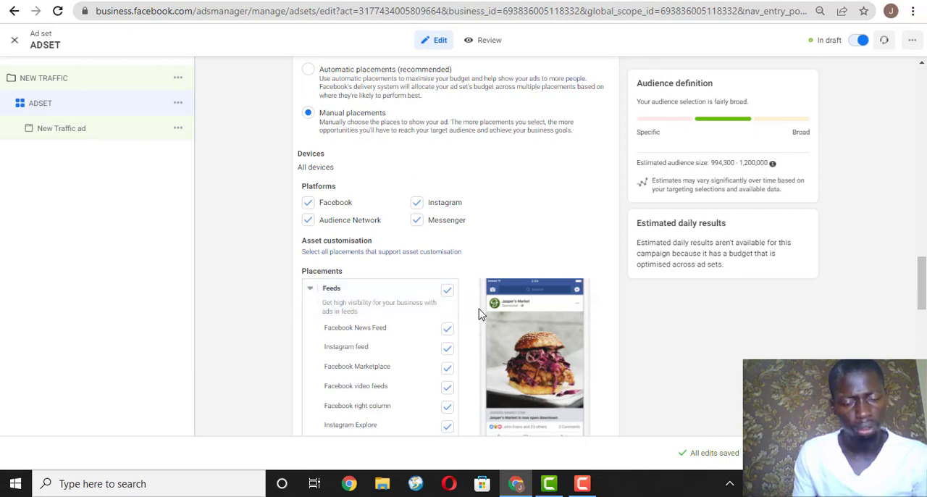
{"action": "left_click", "coordinate": [447, 290]}
{"action": "left_click", "coordinate": [447, 337]}
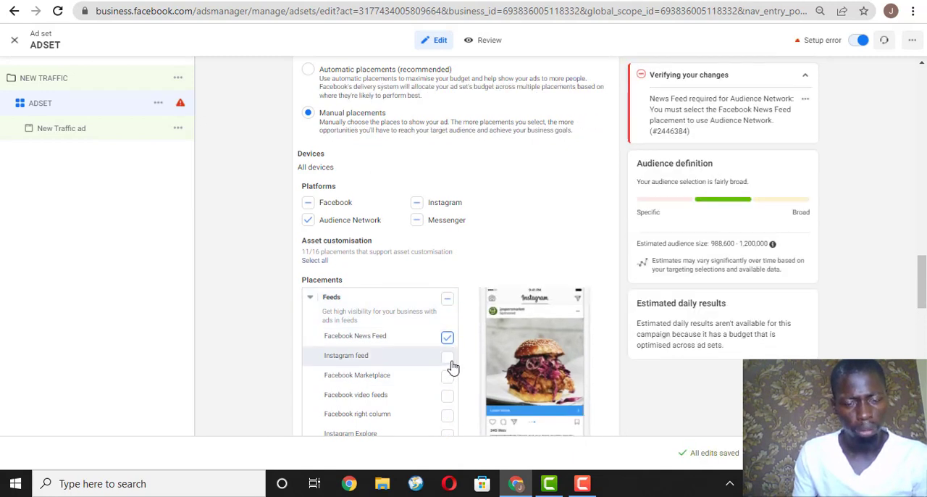
{"action": "left_click", "coordinate": [447, 357]}
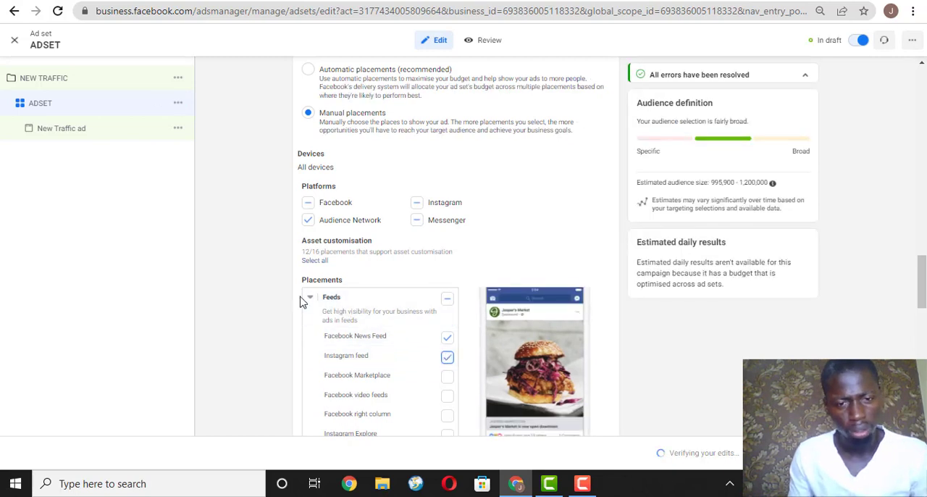
{"action": "left_click", "coordinate": [309, 299]}
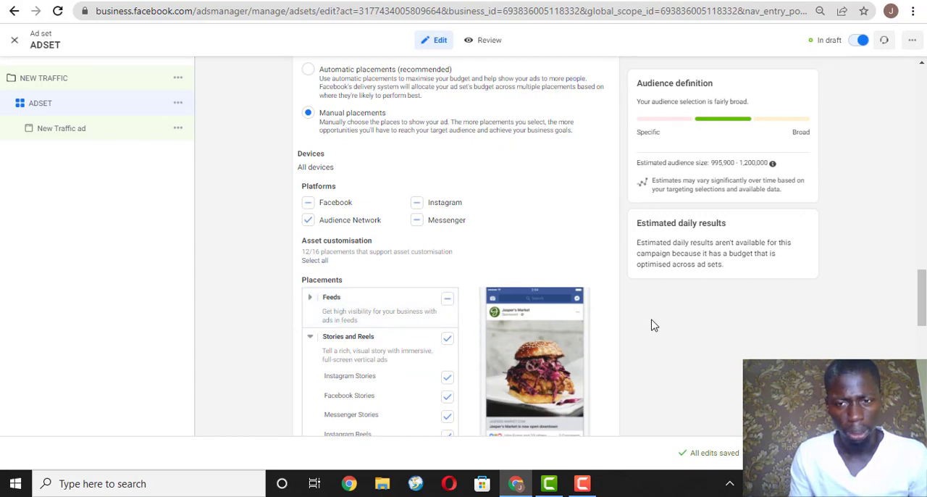
Exclude the Stories and Reels, In-stream, Reels overlay, Search and In-article placements, and collapse each of these groups.
{"action": "scroll", "coordinate": [432, 189], "scroll_direction": "down", "scroll_amount": 3}
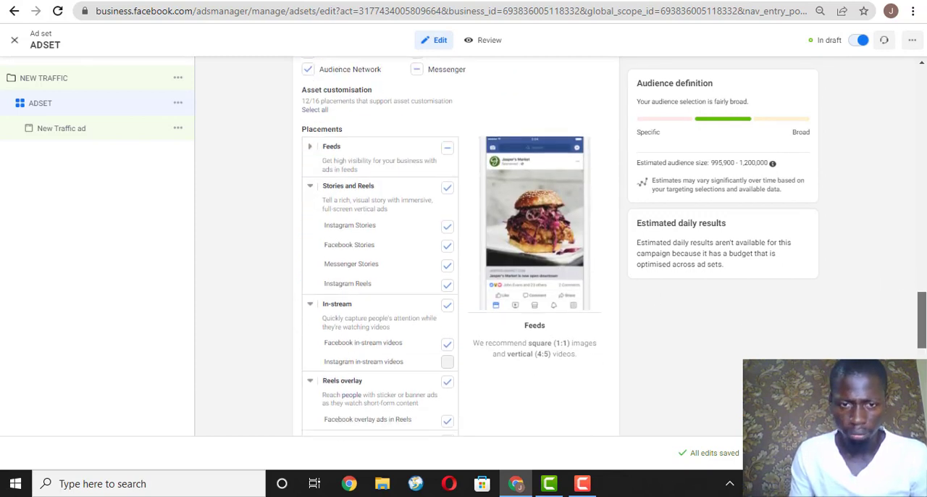
{"action": "left_click", "coordinate": [445, 177]}
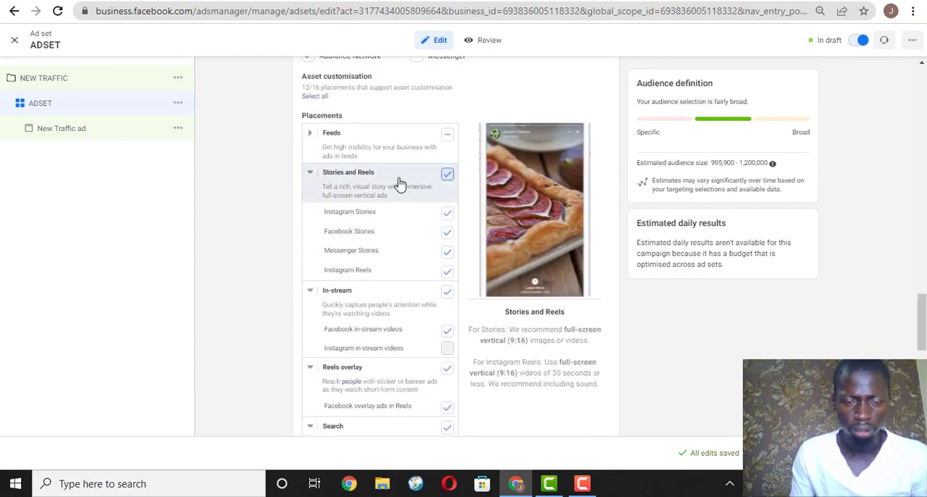
{"action": "left_click", "coordinate": [310, 175]}
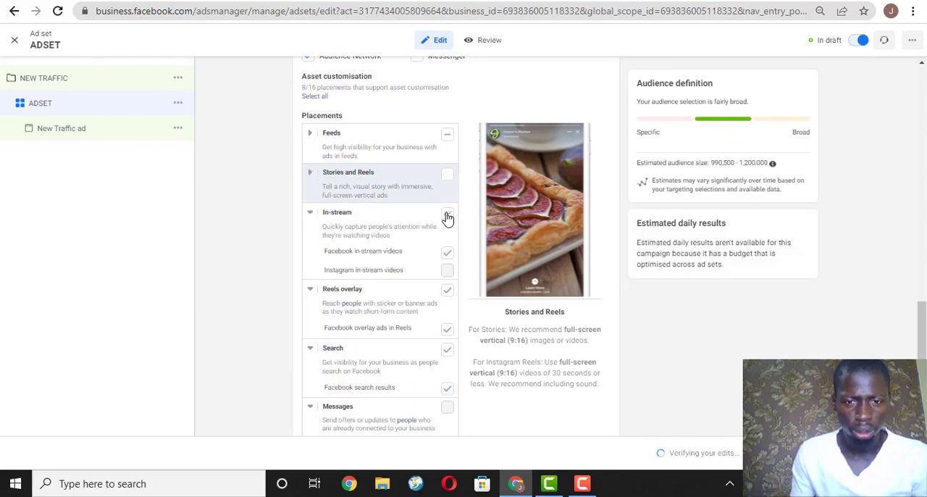
{"action": "left_click", "coordinate": [311, 212]}
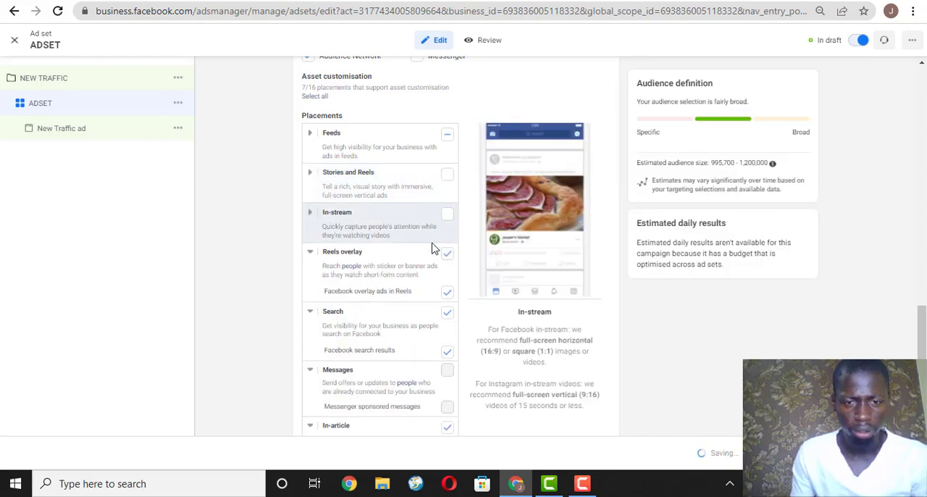
{"action": "left_click", "coordinate": [311, 265]}
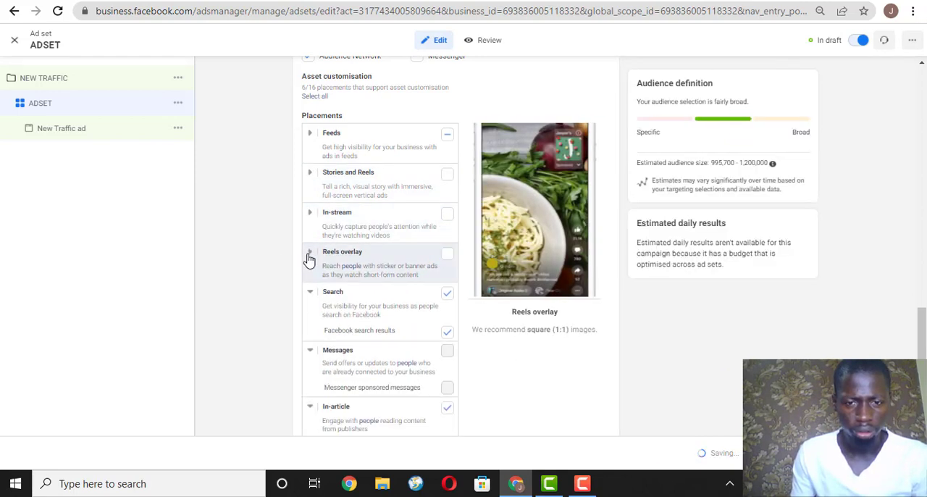
{"action": "left_click", "coordinate": [310, 253]}
{"action": "left_click", "coordinate": [447, 293]}
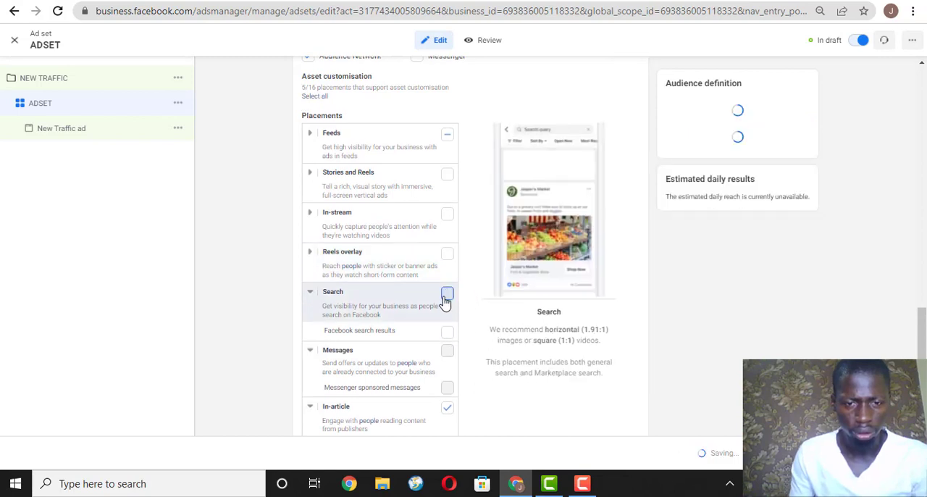
{"action": "left_click", "coordinate": [311, 293]}
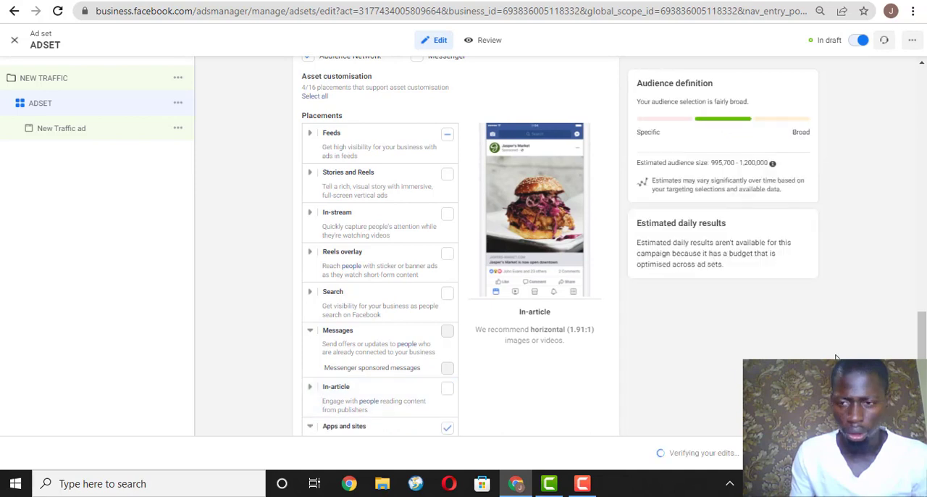
Open the placement devices for editing and restrict the ad set to Mobile by excluding Desktop.
{"action": "left_click_drag", "start_coordinate": [923, 358], "coordinate": [923, 326]}
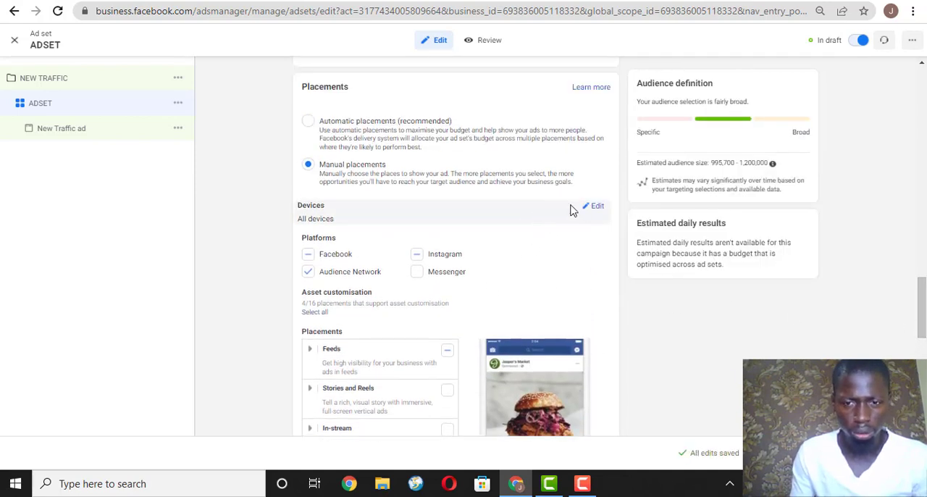
{"action": "left_click", "coordinate": [592, 208]}
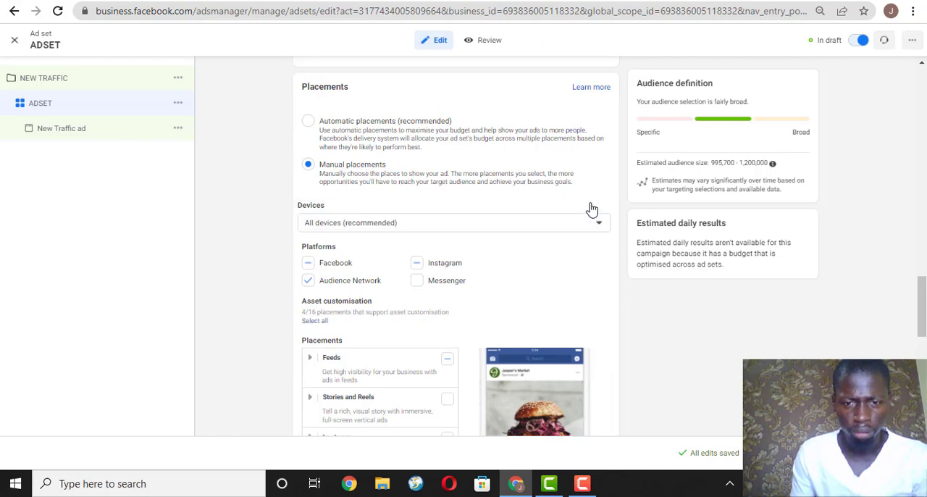
{"action": "left_click", "coordinate": [555, 227]}
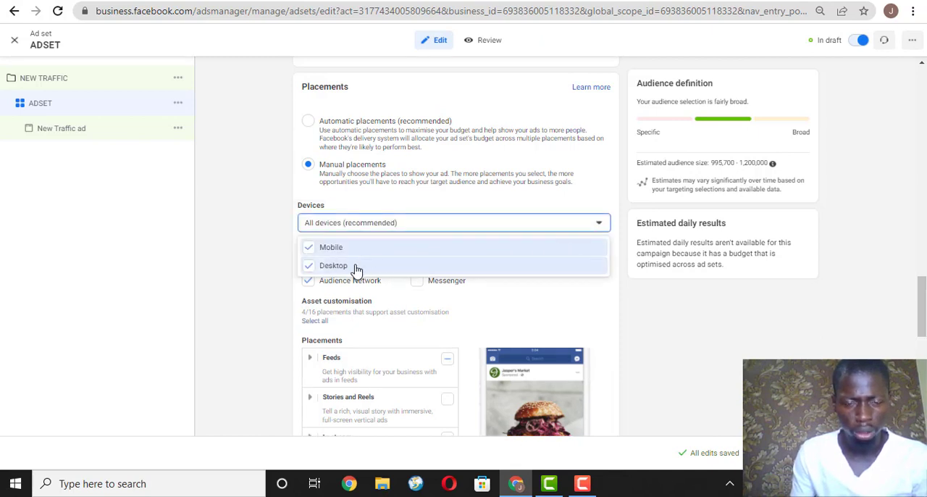
{"action": "left_click", "coordinate": [420, 267]}
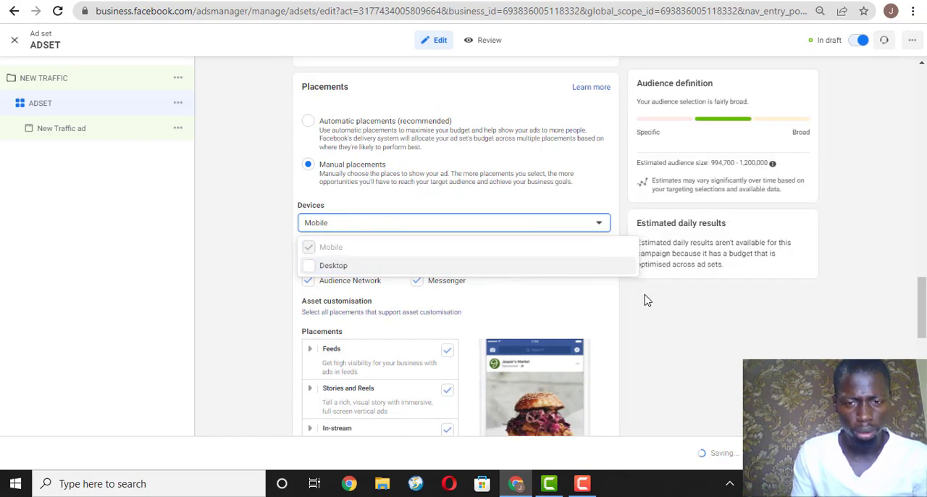
{"action": "left_click", "coordinate": [600, 311]}
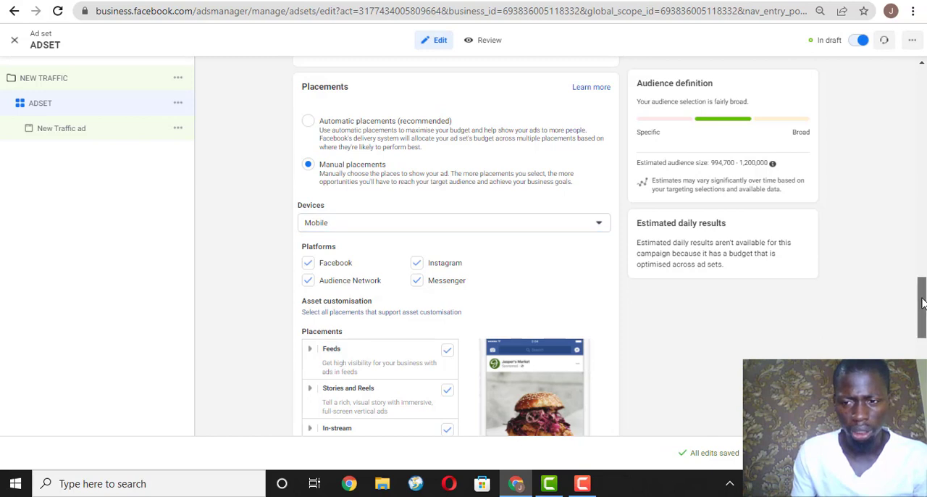
Clear all Feeds placements, reselect only Facebook News Feed and Instagram feed, and collapse the group.
{"action": "mouse_move", "coordinate": [922, 302]}
{"action": "left_mouse_down"}
{"action": "mouse_move", "coordinate": [923, 354]}
{"action": "mouse_move", "coordinate": [923, 303]}
{"action": "left_mouse_up"}
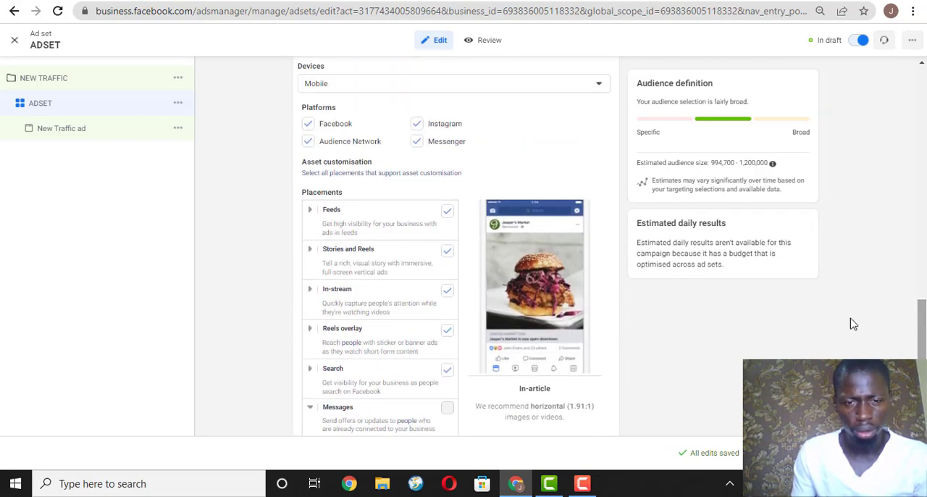
{"action": "left_click", "coordinate": [447, 211]}
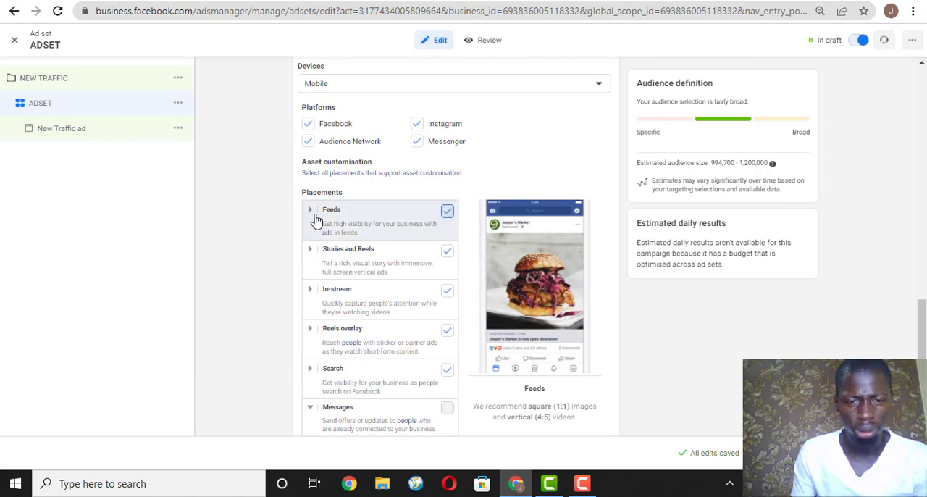
{"action": "left_click", "coordinate": [312, 220]}
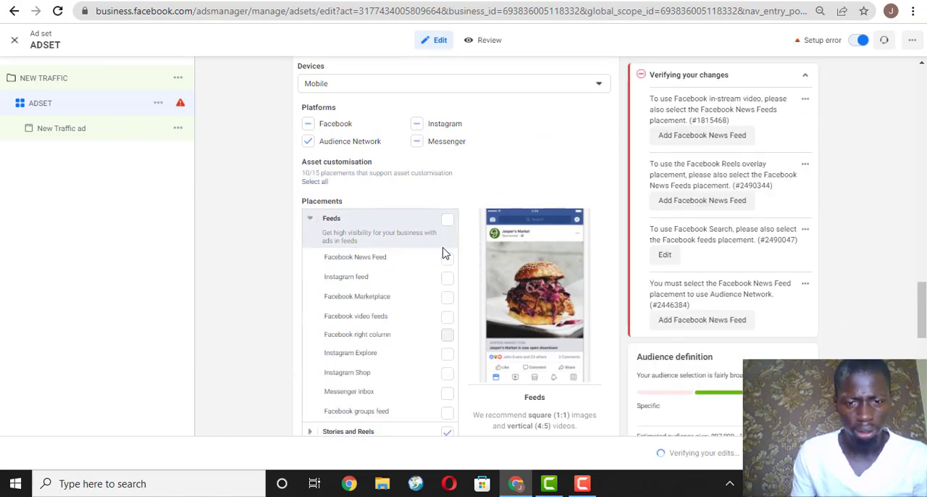
{"action": "left_click", "coordinate": [448, 278]}
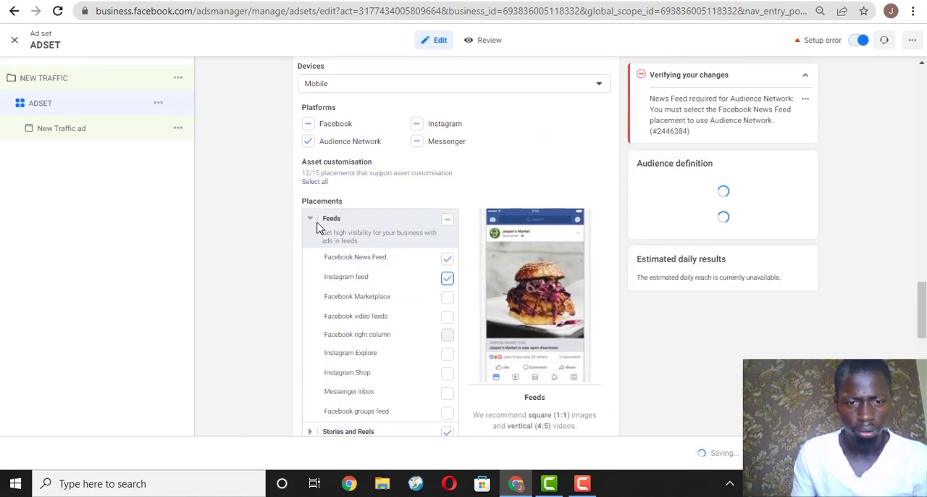
{"action": "left_click", "coordinate": [312, 220]}
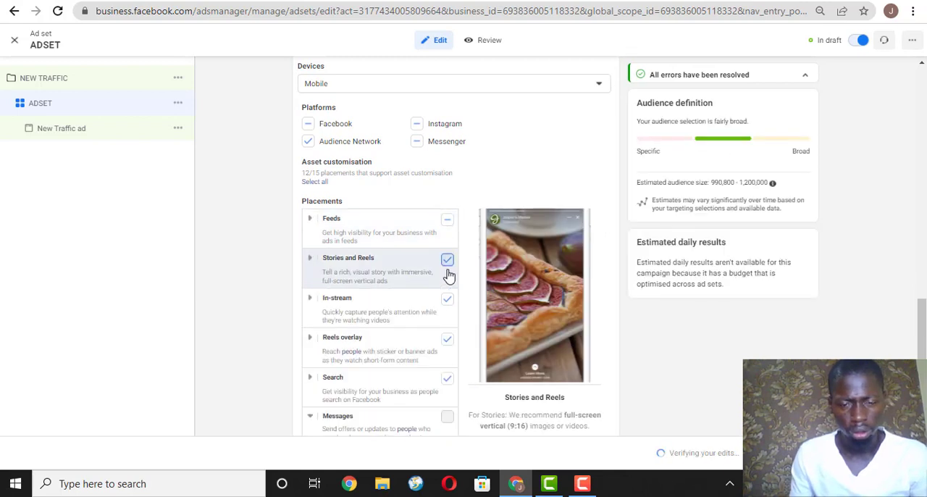
Exclude the Stories and Reels, In-stream, Reels overlay and Search placements for mobile.
{"action": "left_click", "coordinate": [447, 260]}
{"action": "left_click", "coordinate": [447, 304]}
{"action": "left_click", "coordinate": [448, 341]}
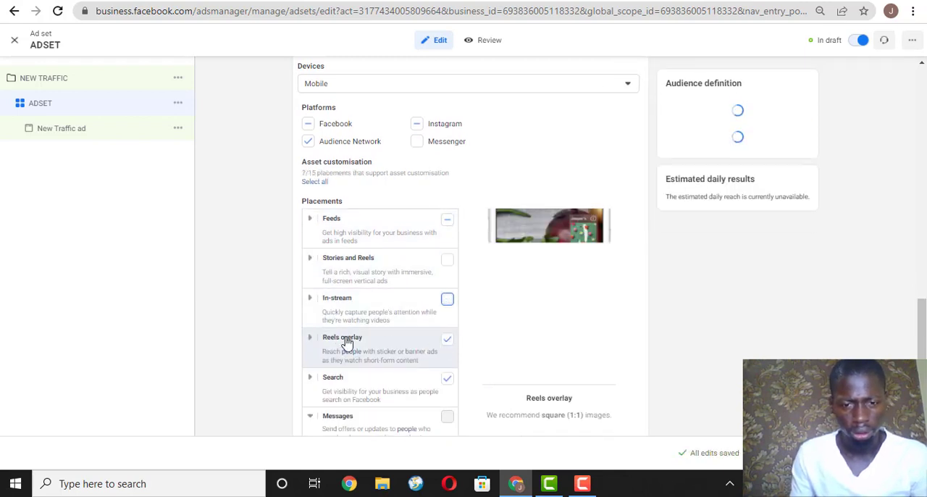
{"action": "left_click", "coordinate": [447, 380]}
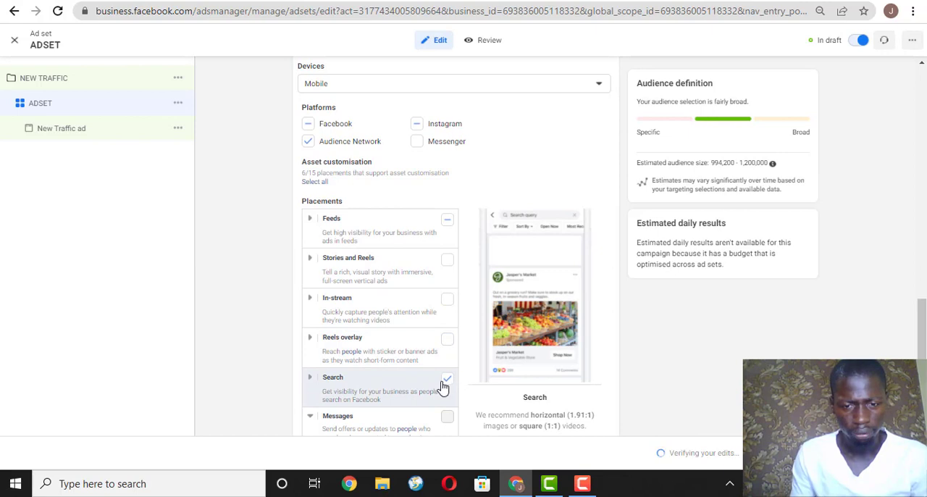
Exclude the In-article, Audience Network native, banner and interstitial, and Audience Network rewarded videos placements, and collapse Apps and sites.
{"action": "scroll", "coordinate": [519, 368], "scroll_direction": "down", "scroll_amount": 5}
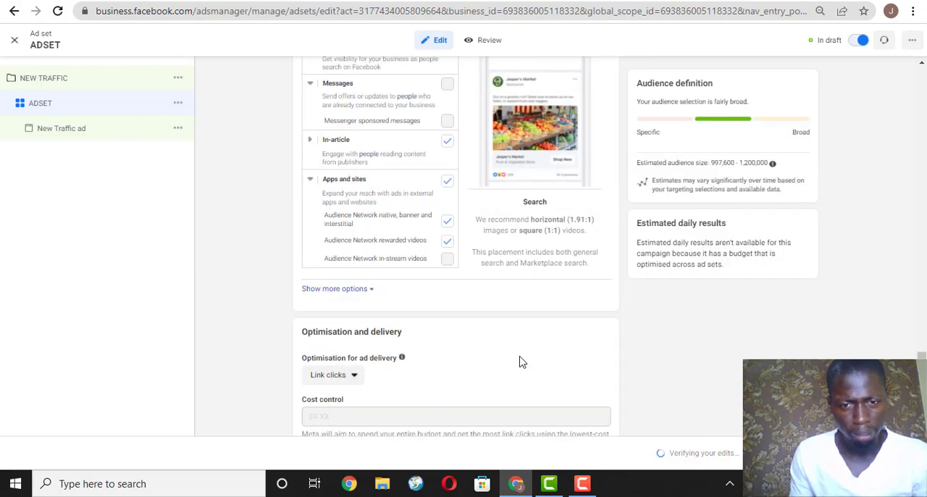
{"action": "left_click", "coordinate": [446, 143]}
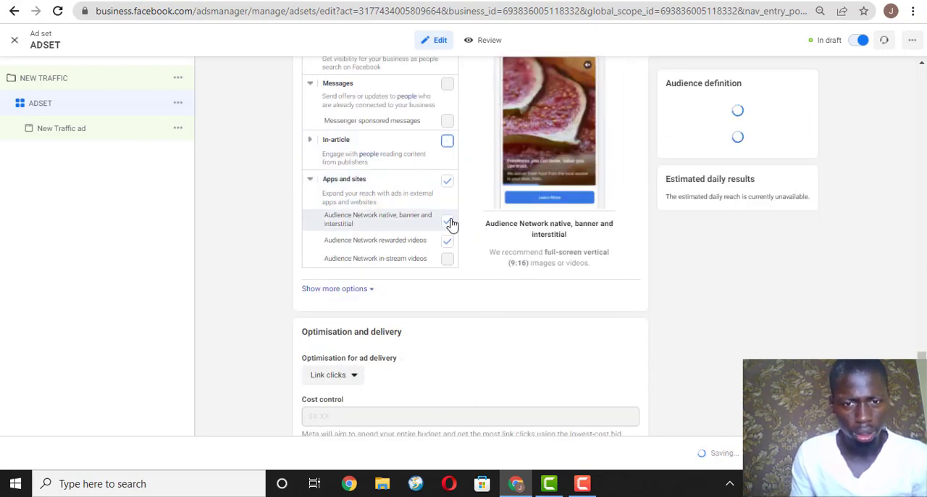
{"action": "left_click", "coordinate": [448, 221]}
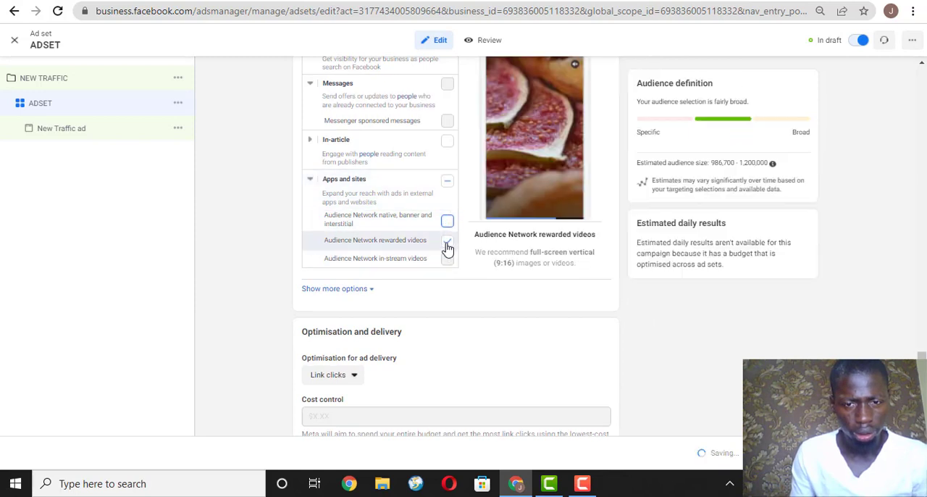
{"action": "left_click", "coordinate": [447, 241]}
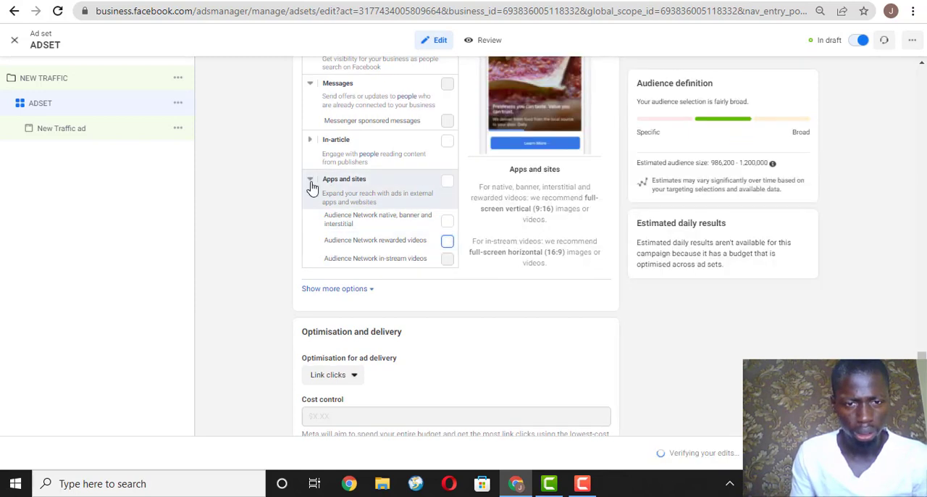
{"action": "left_click", "coordinate": [310, 181]}
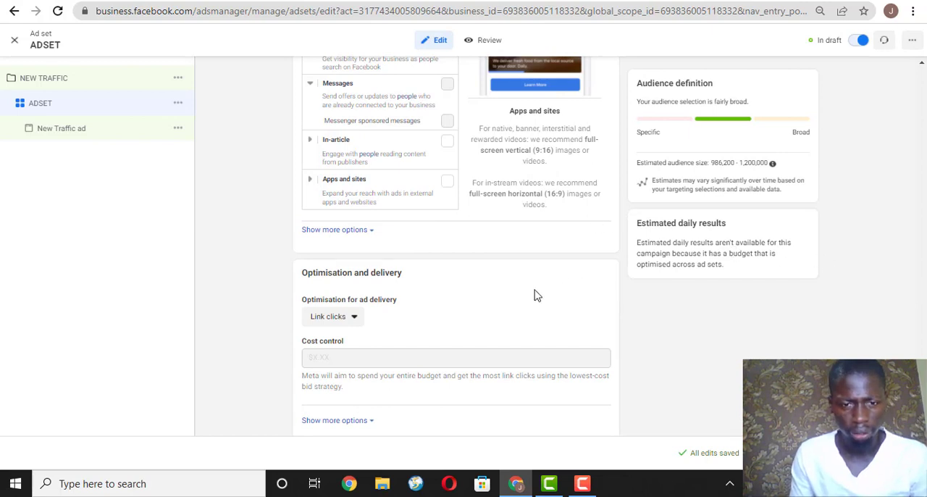
Set the ad set's optimisation for ad delivery to Landing page views.
{"action": "left_click", "coordinate": [342, 323]}
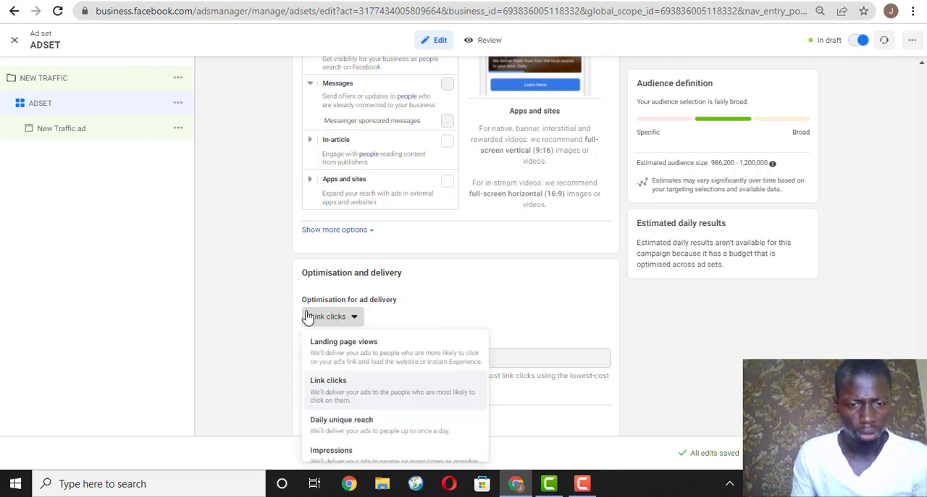
{"action": "left_click", "coordinate": [490, 312]}
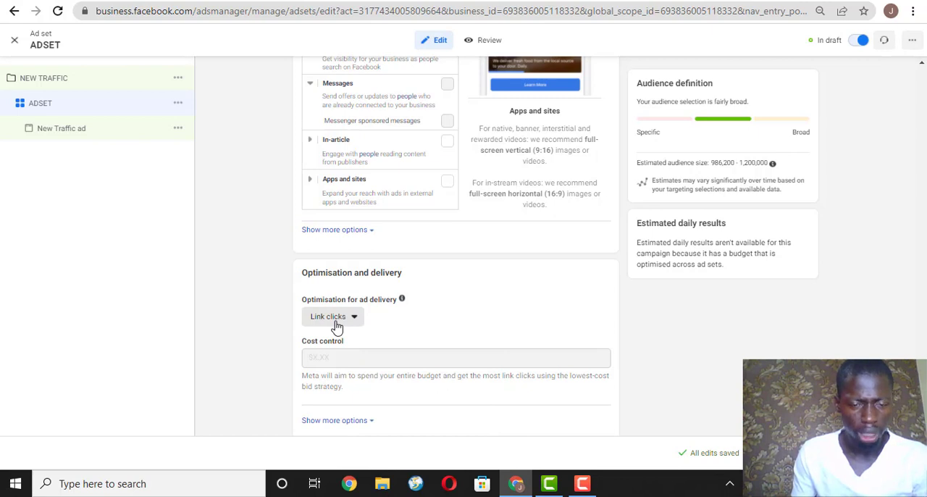
{"action": "left_click", "coordinate": [337, 326]}
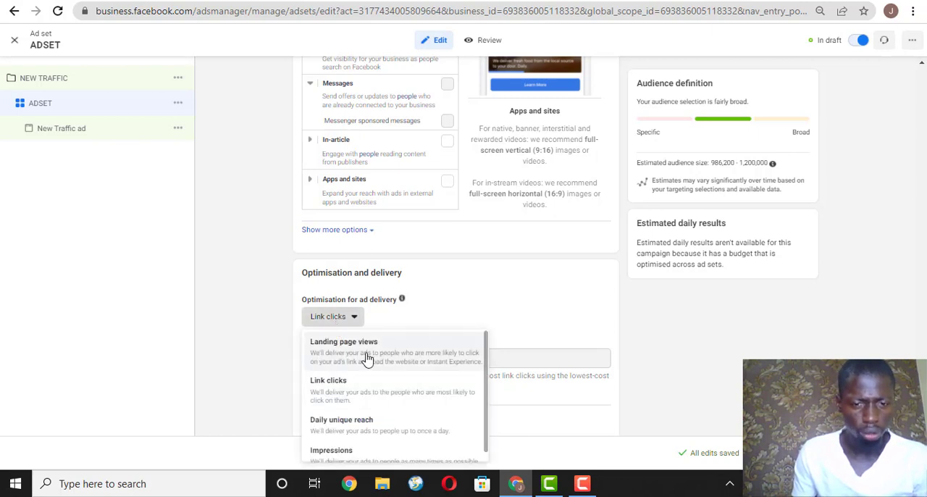
{"action": "left_click", "coordinate": [477, 355]}
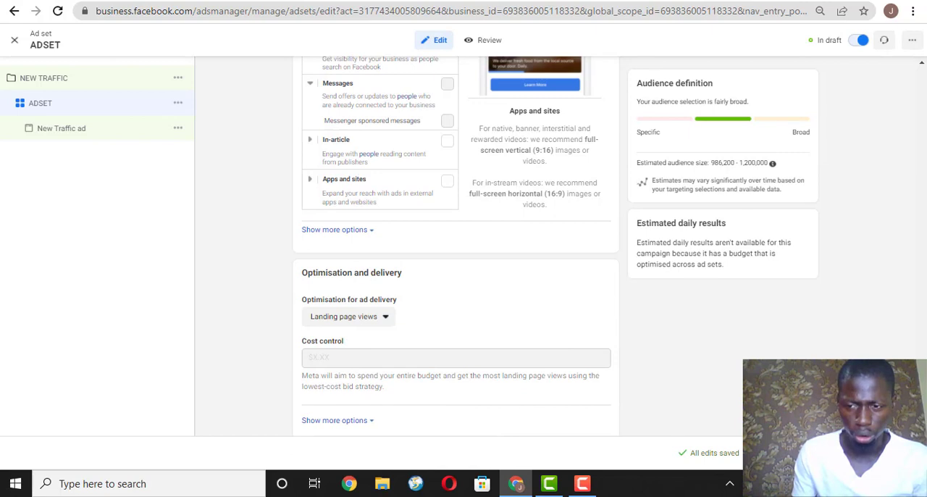
Continue to the New Traffic ad and set its Instagram account to Use selected Page.
{"action": "scroll", "coordinate": [456, 245], "scroll_direction": "down", "scroll_amount": 1}
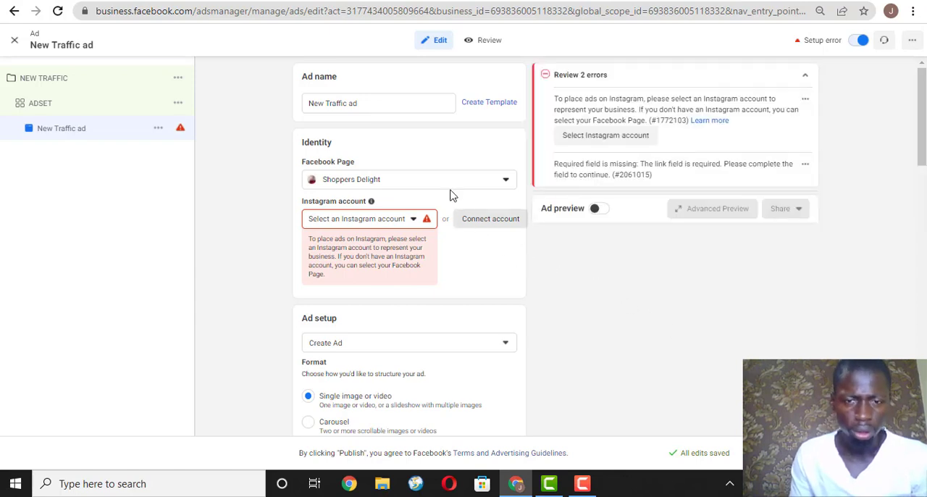
{"action": "left_click", "coordinate": [410, 102]}
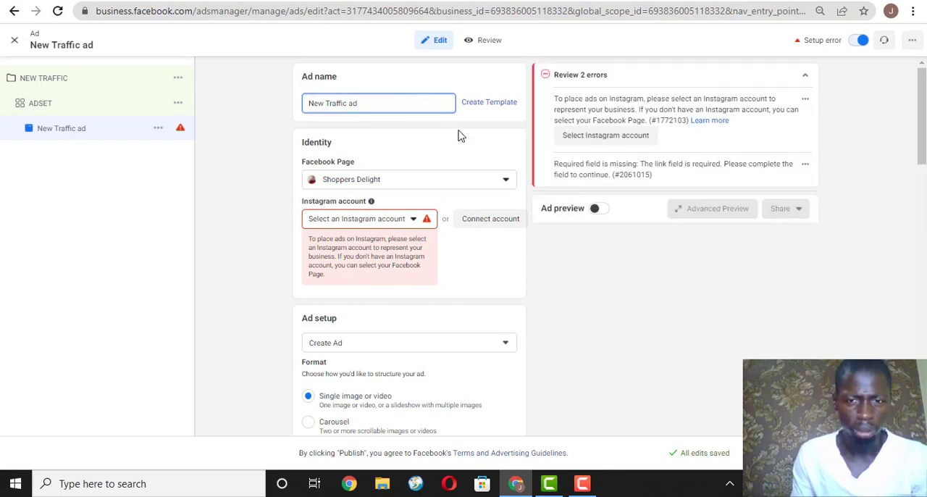
{"action": "left_click", "coordinate": [410, 229]}
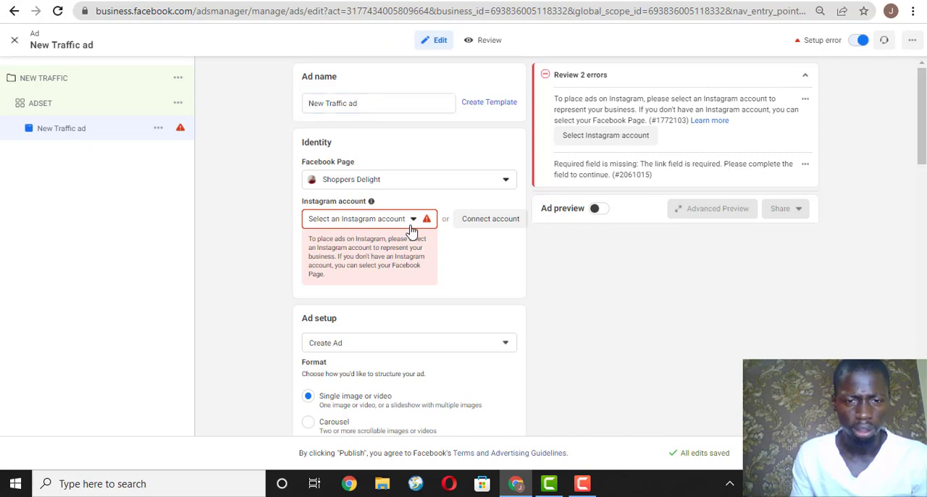
{"action": "left_click", "coordinate": [410, 229]}
{"action": "left_click", "coordinate": [384, 269]}
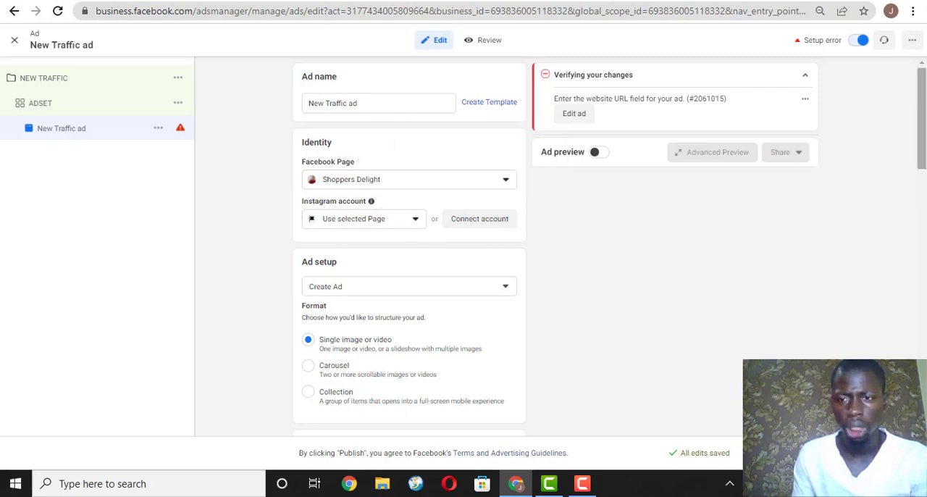
Change the ad setup from Create Ad to Use existing post.
{"action": "left_click_drag", "start_coordinate": [924, 121], "coordinate": [924, 165]}
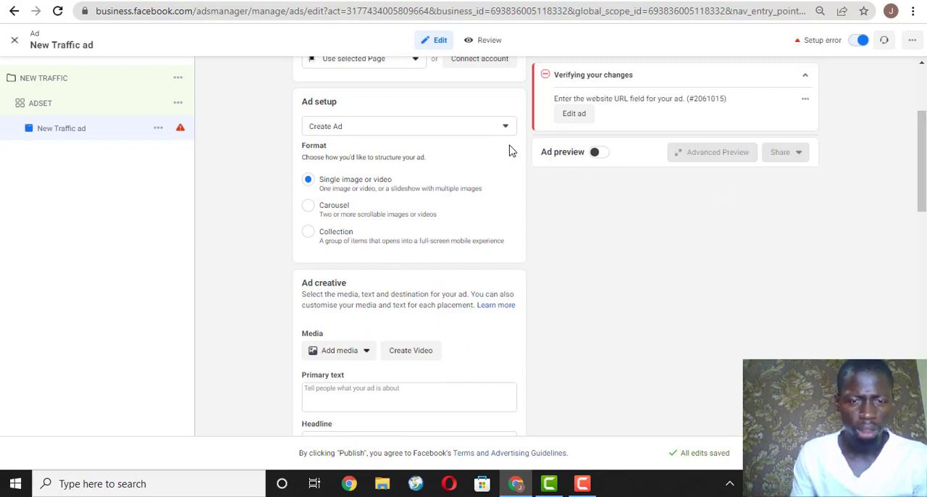
{"action": "left_click", "coordinate": [410, 132]}
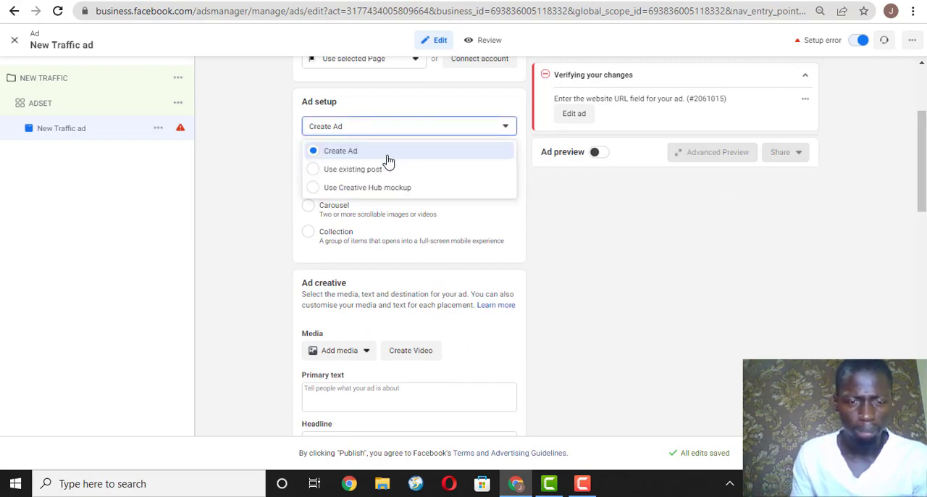
{"action": "left_click", "coordinate": [495, 179]}
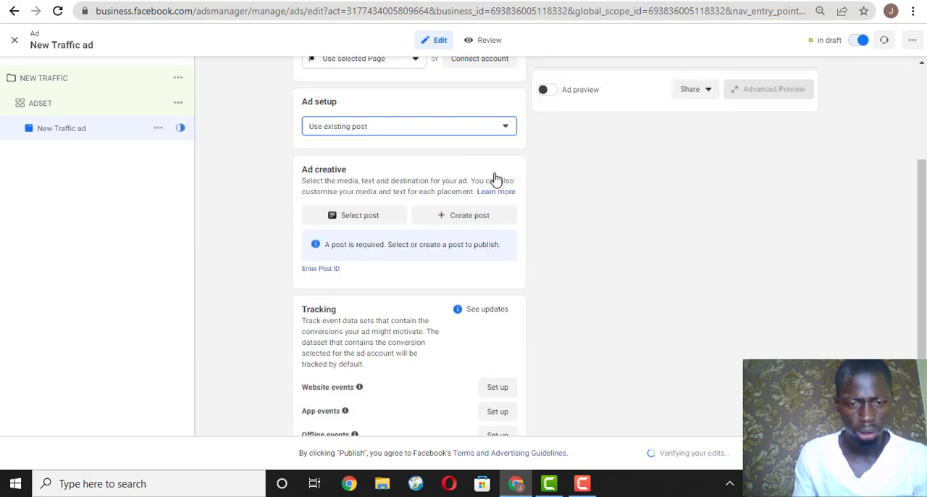
Switch the ad setup from Use existing post to Create Ad.
{"action": "left_click", "coordinate": [412, 127]}
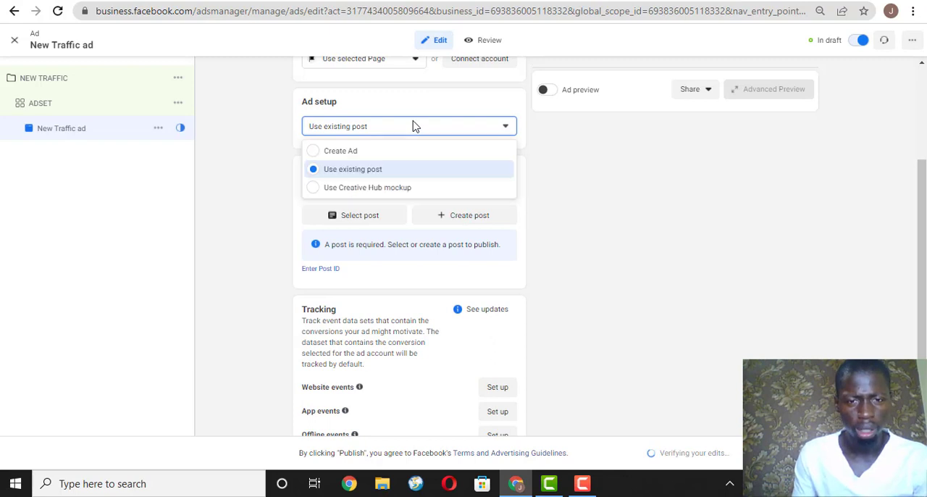
{"action": "left_click", "coordinate": [383, 155]}
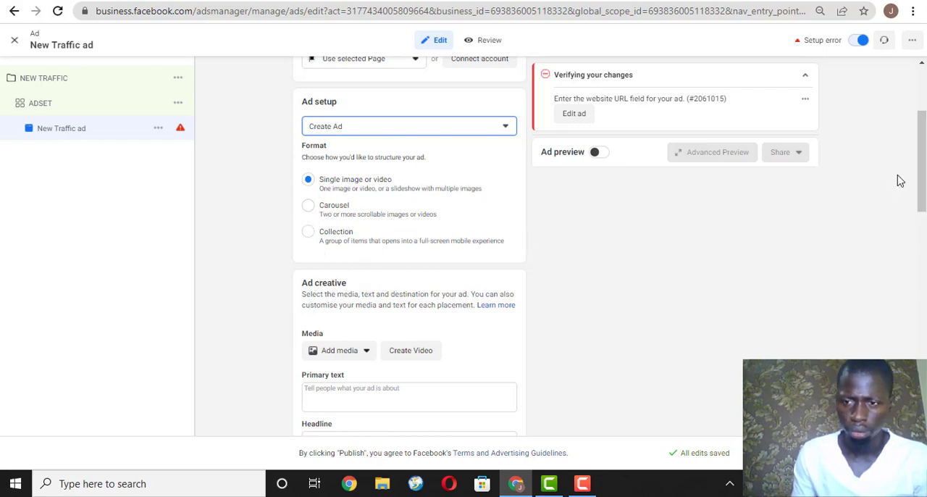
{"action": "left_click", "coordinate": [921, 140]}
{"action": "left_click_drag", "start_coordinate": [921, 139], "coordinate": [921, 173]}
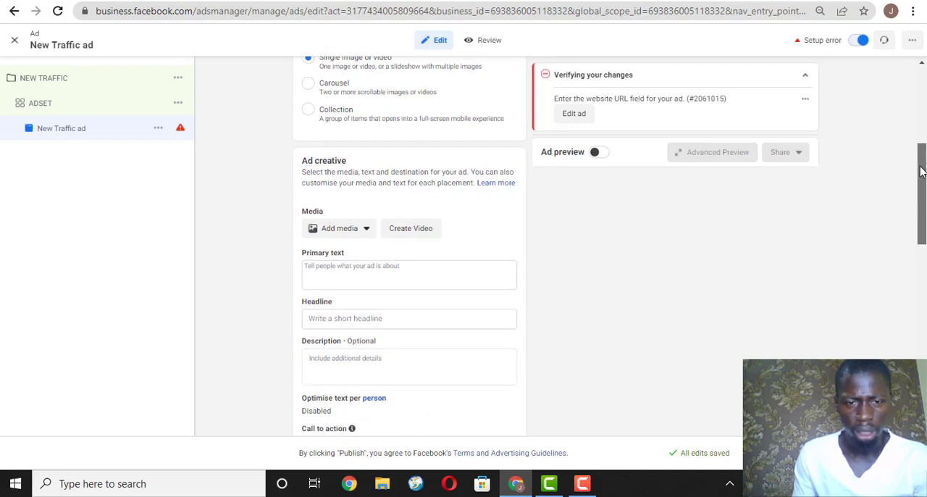
{"action": "left_click", "coordinate": [341, 230]}
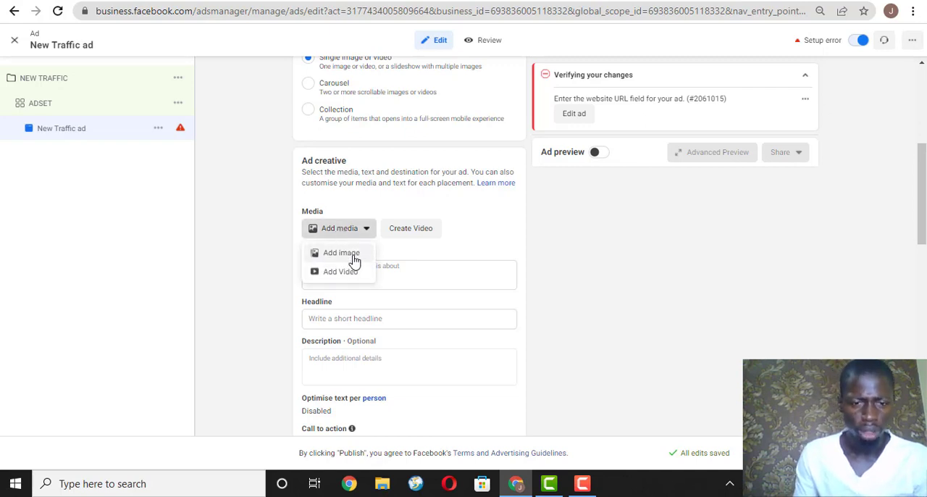
{"action": "left_click", "coordinate": [354, 255]}
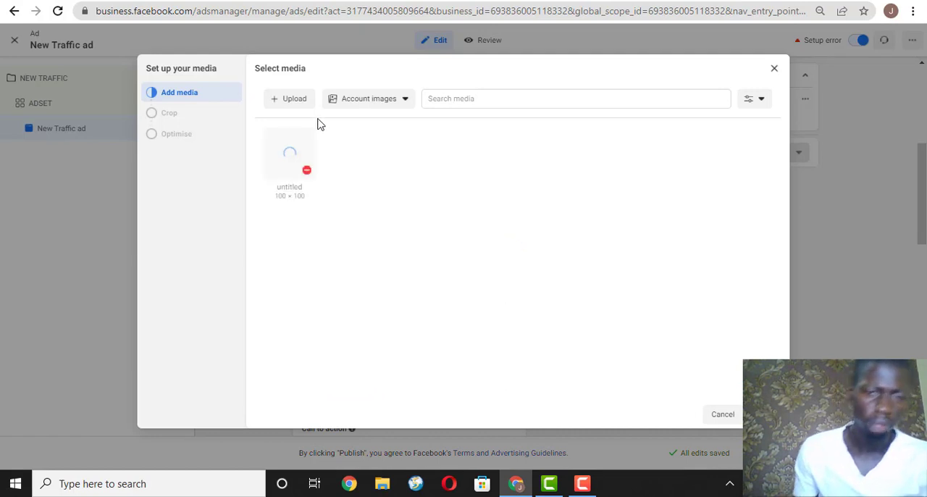
{"action": "left_click", "coordinate": [295, 103]}
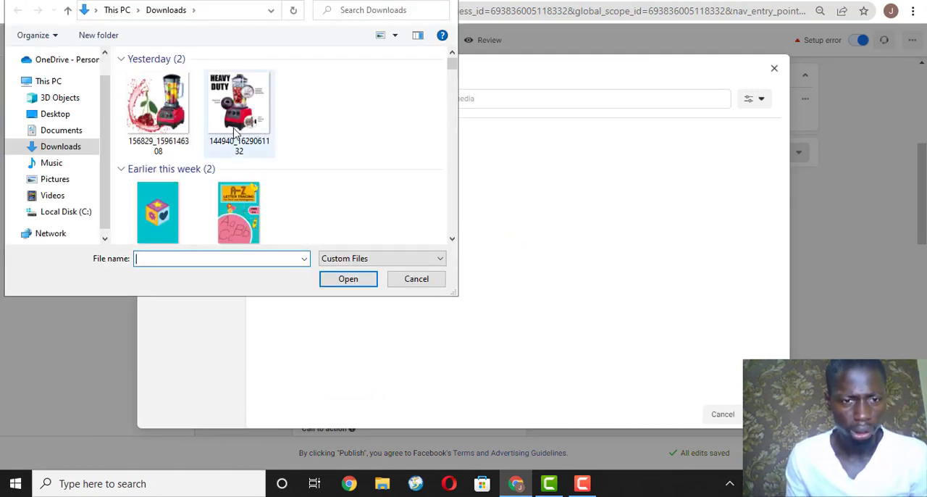
{"action": "left_click", "coordinate": [156, 88]}
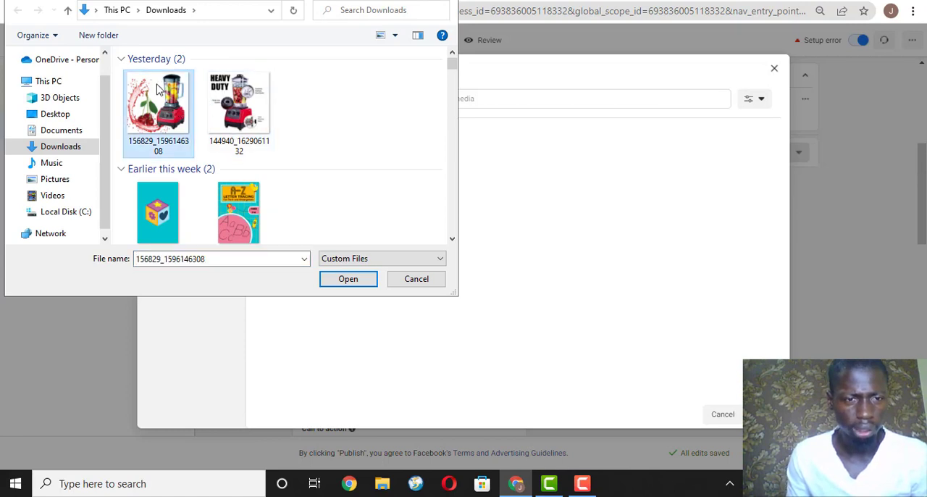
{"action": "left_click", "coordinate": [347, 280]}
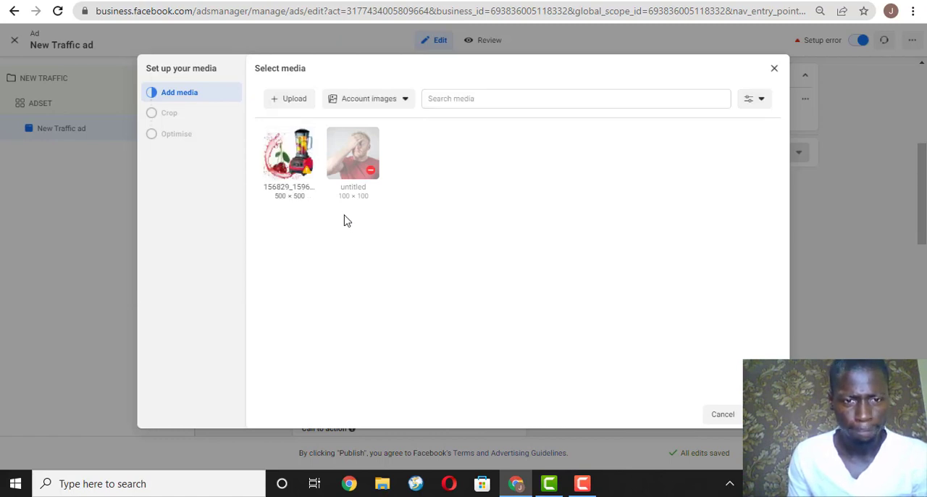
Use the uploaded blender image as the ad's media, keeping the Original crop for Feeds.
{"action": "left_click", "coordinate": [273, 168]}
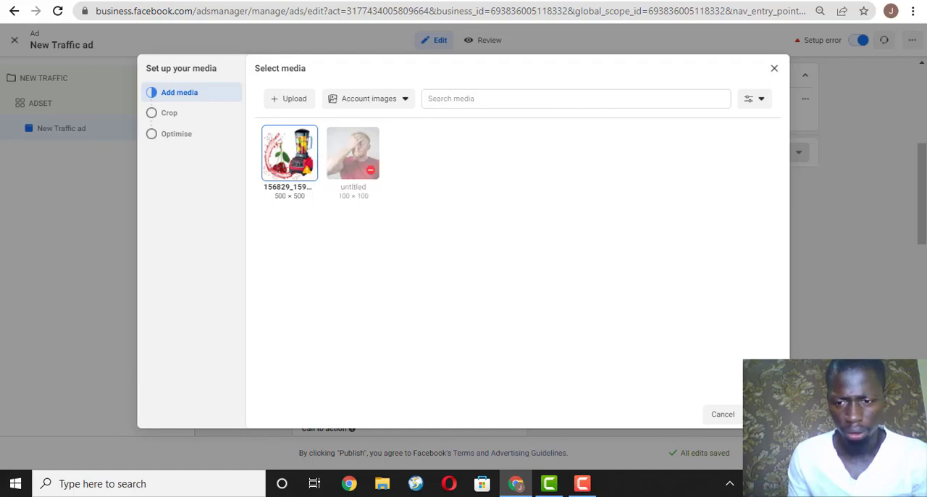
{"action": "left_click", "coordinate": [761, 415]}
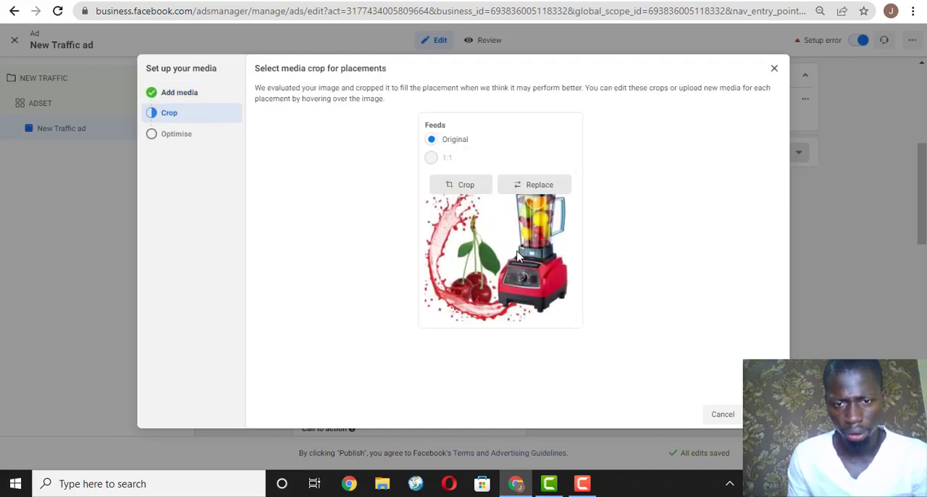
{"action": "left_click", "coordinate": [761, 415]}
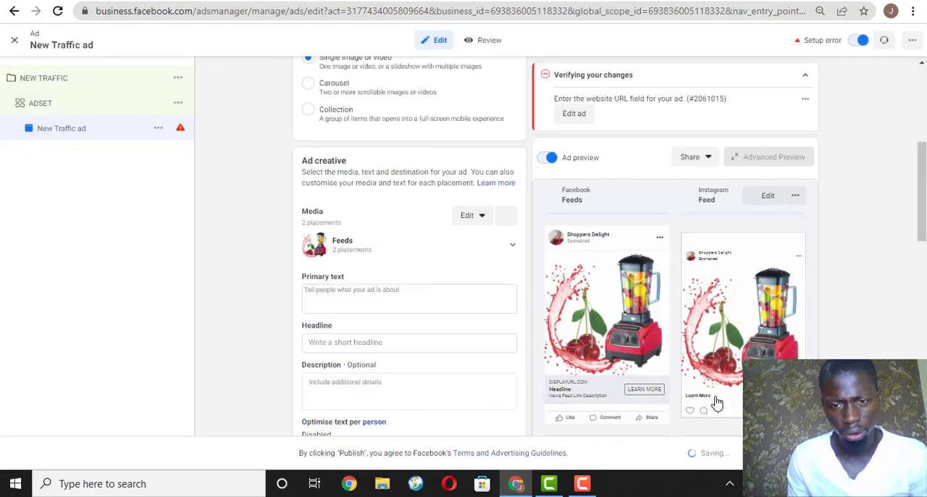
Enter "GOODNEWS!!!" as the opening line of the ad's primary text.
{"action": "left_click", "coordinate": [483, 297]}
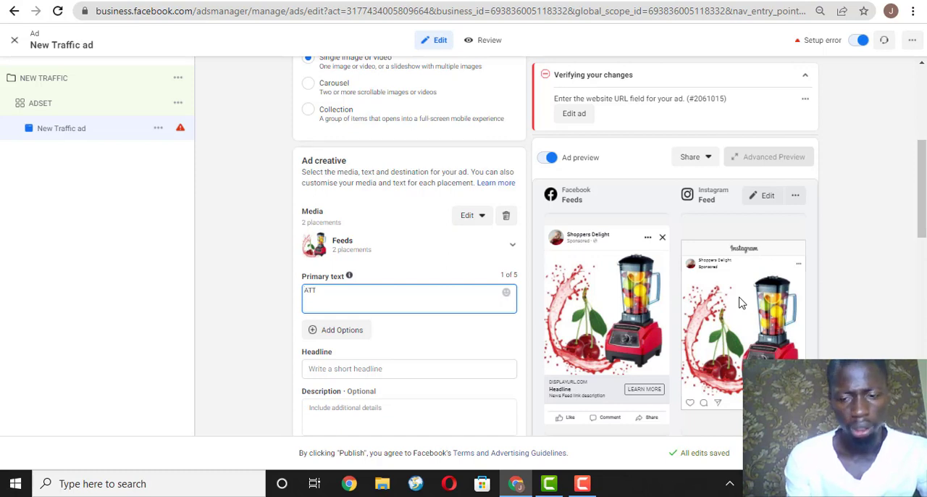
{"action": "key", "text": "BackSpace"}
{"action": "key", "text": "BackSpace"}
{"action": "key", "text": "BackSpace"}
{"action": "type", "text": "GOOD"}
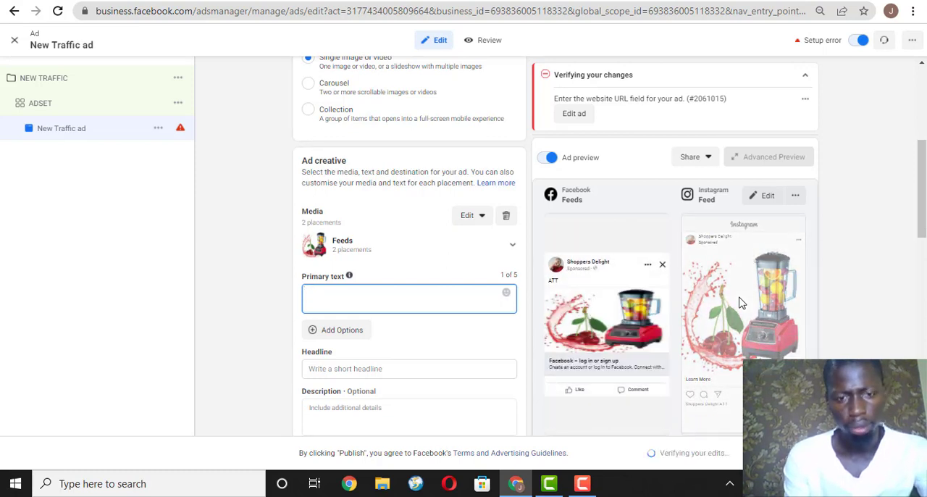
{"action": "type", "text": "N"}
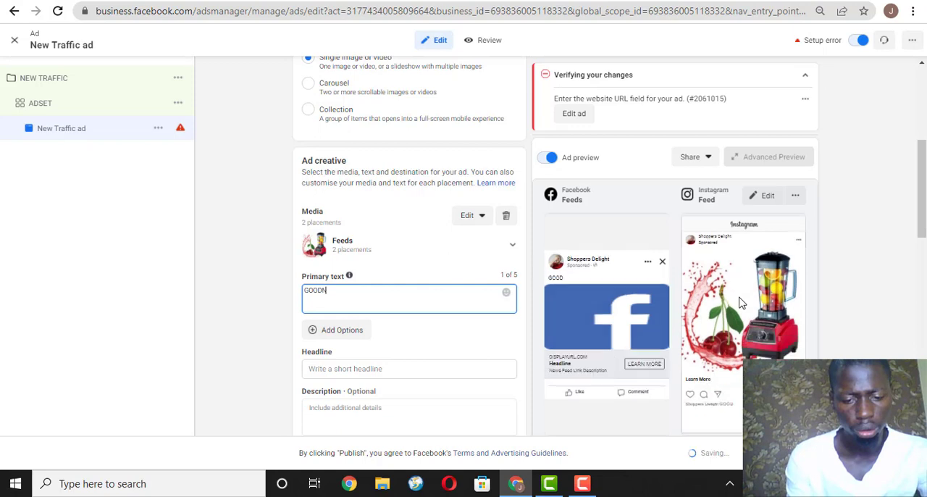
{"action": "type", "text": "EWS"}
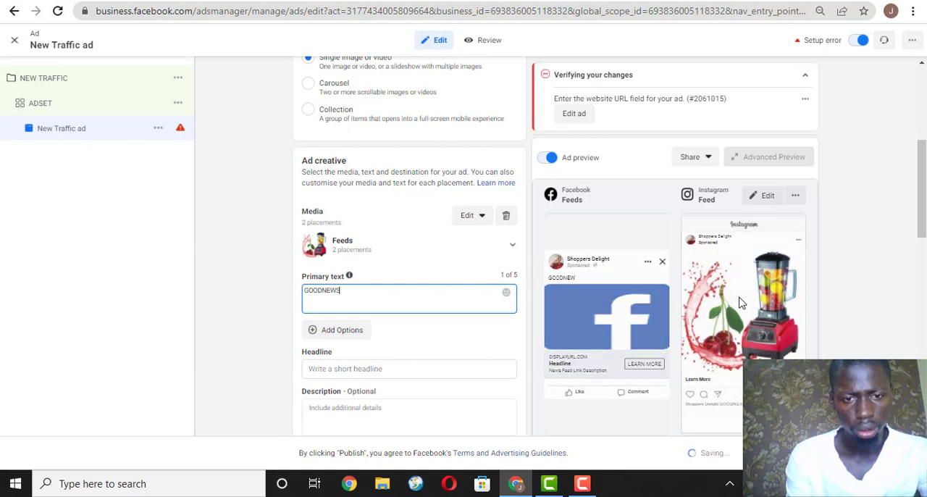
{"action": "type", "text": "111"}
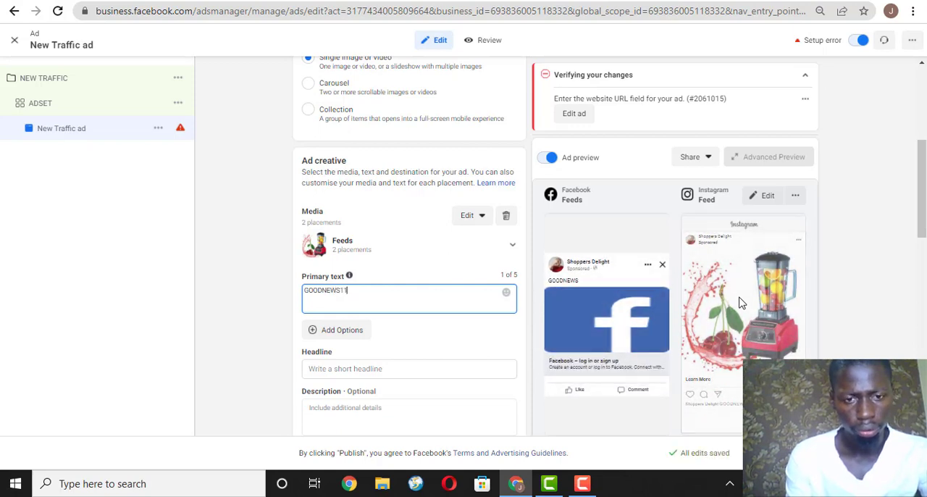
{"action": "key", "text": "BackSpace"}
{"action": "key", "text": "BackSpace"}
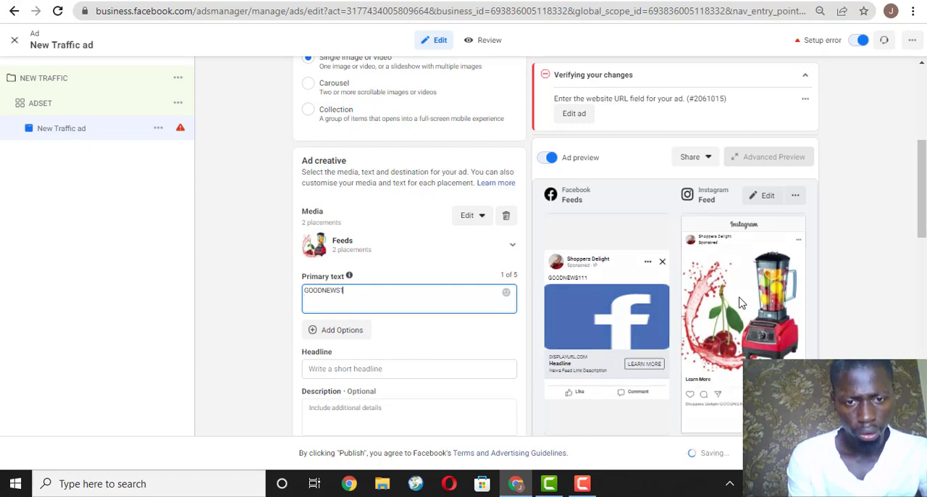
{"action": "type", "text": "!!"}
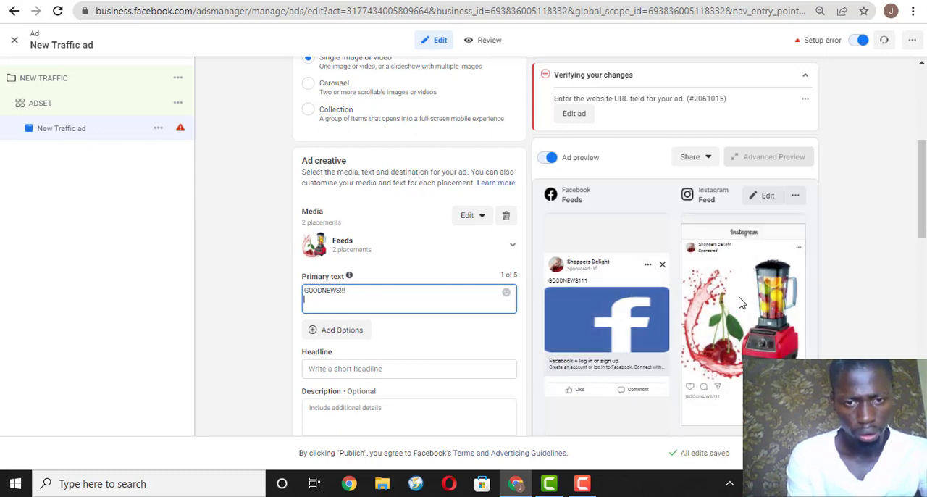
Below a blank line in the primary text, write "We are currently giving out FREE gifts to the first 20 people".
{"action": "key", "text": "Return"}
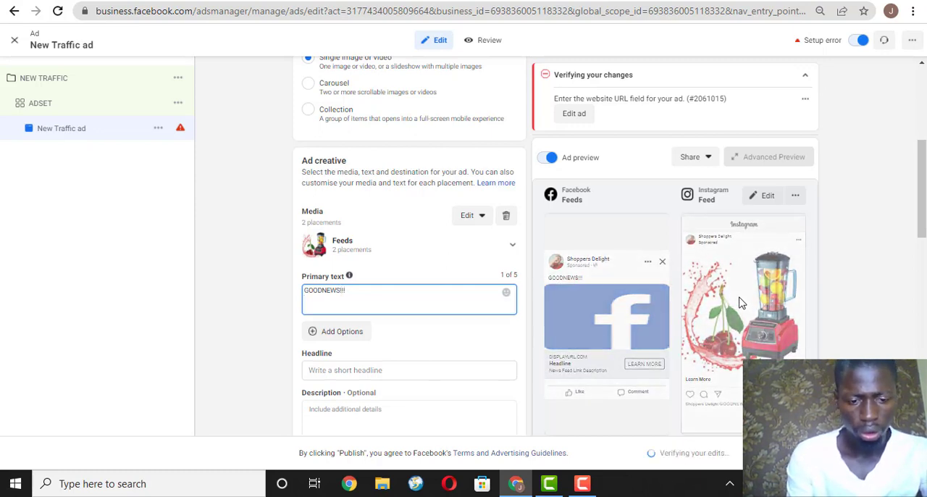
{"action": "type", "text": "w"}
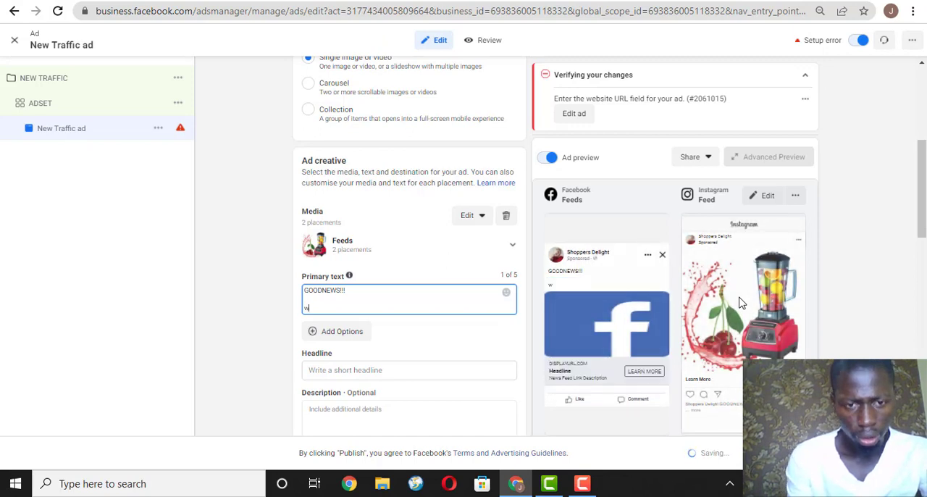
{"action": "key", "text": "BackSpace"}
{"action": "type", "text": "We"}
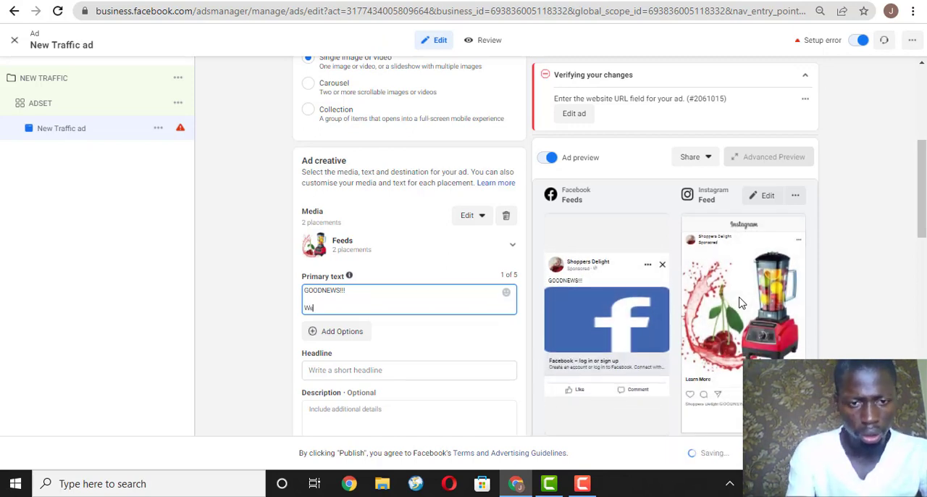
{"action": "type", "text": " are"}
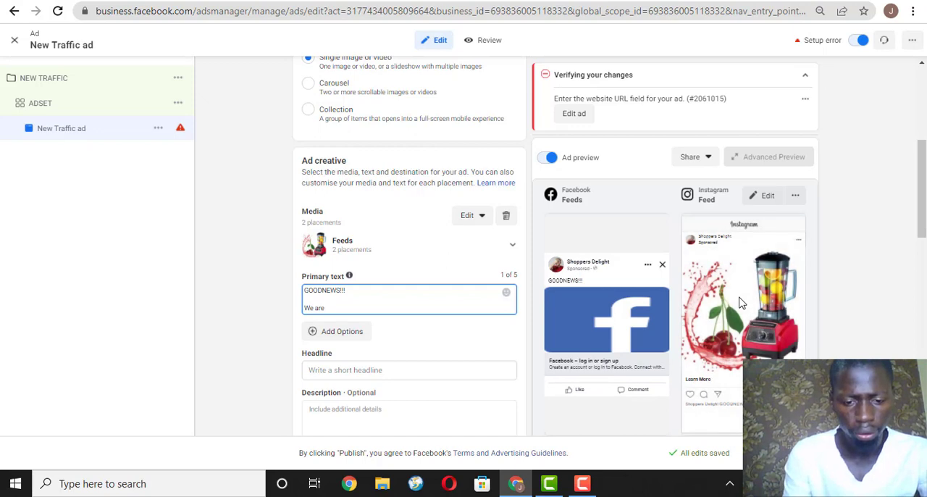
{"action": "type", "text": " current"}
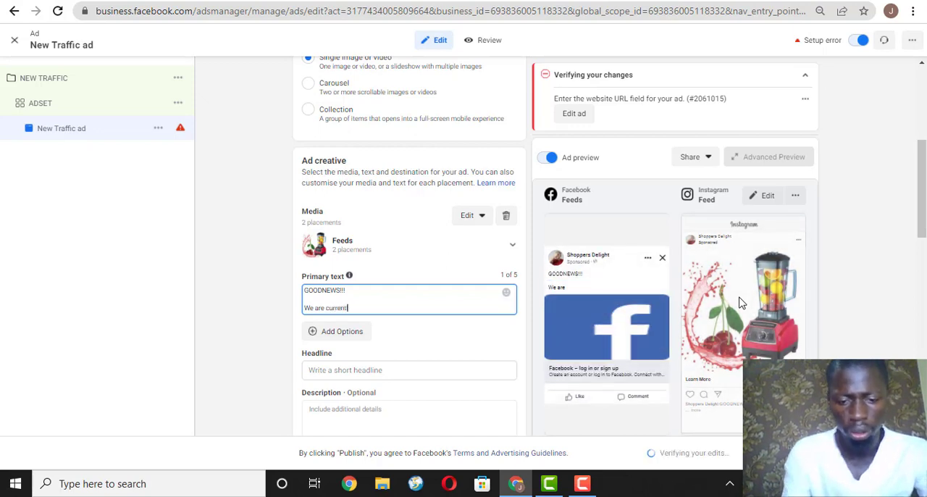
{"action": "type", "text": "ly giving out"}
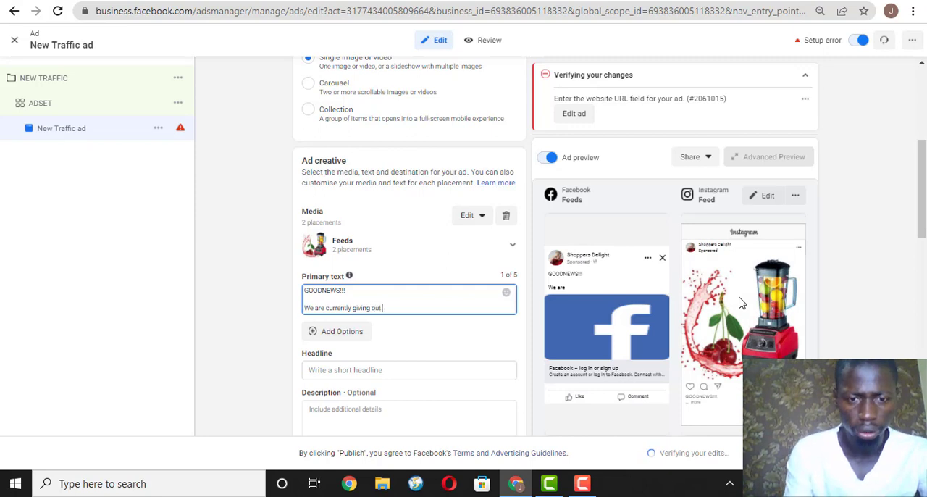
{"action": "type", "text": " FREE"}
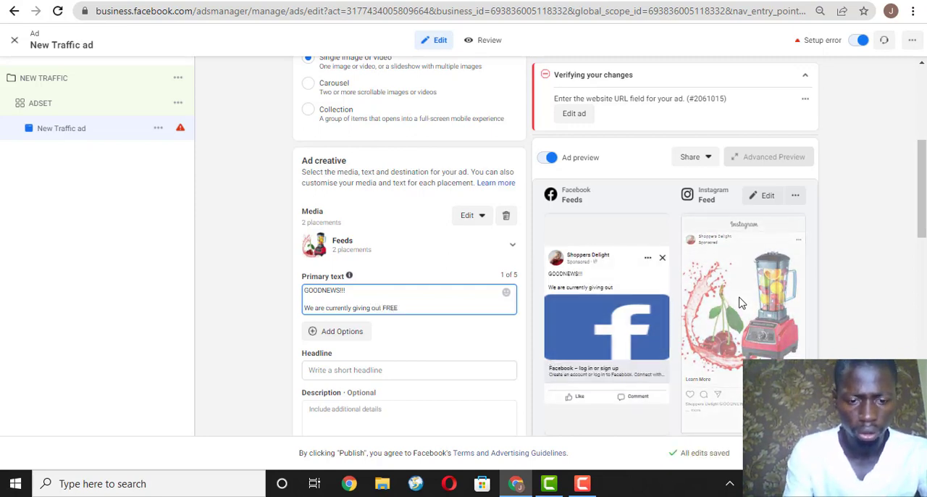
{"action": "type", "text": "gifts to the f"}
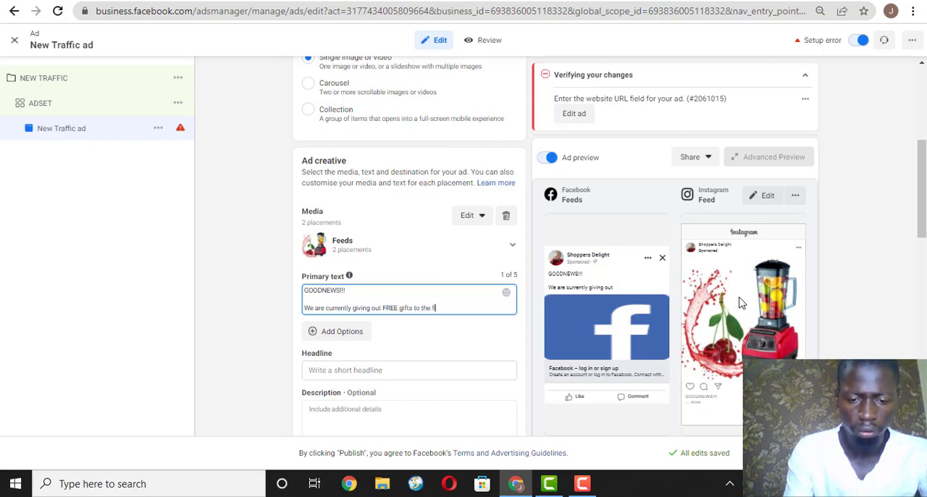
{"action": "type", "text": "irst"}
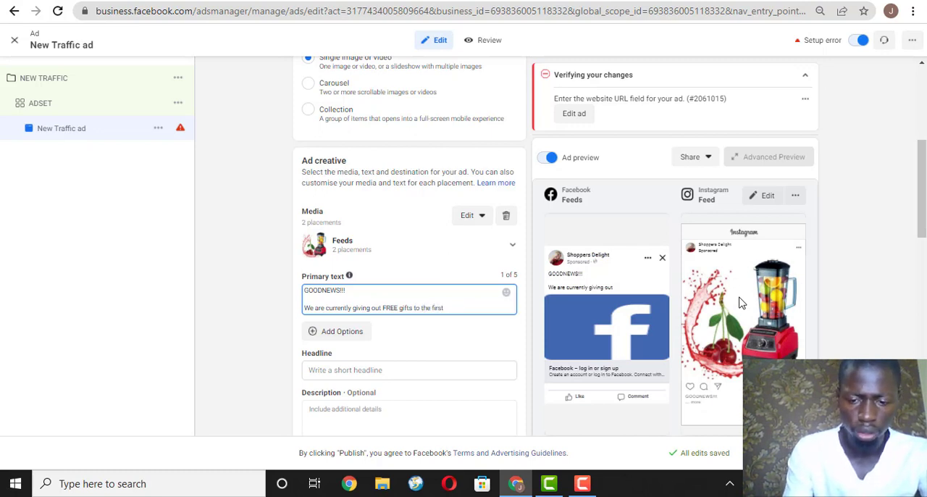
{"action": "type", "text": " 20 people"}
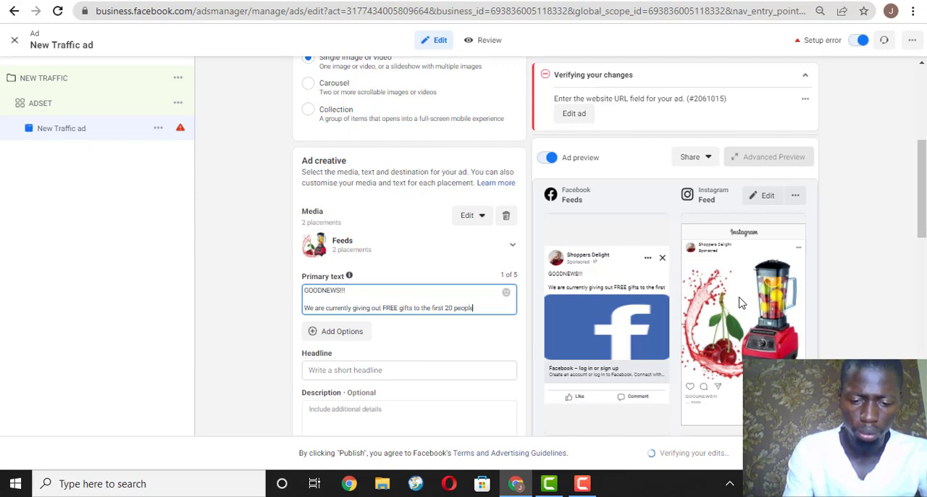
{"action": "type", "text": " that mak"}
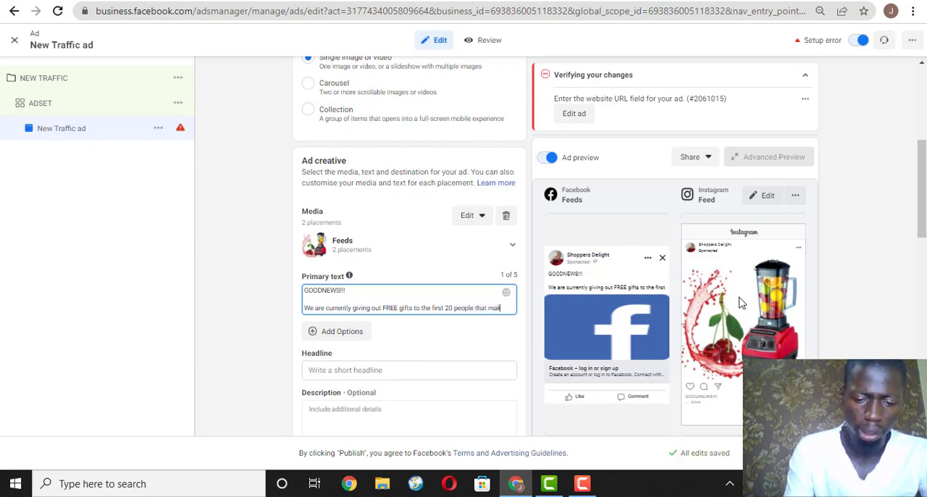
{"action": "type", "text": "e an orde"}
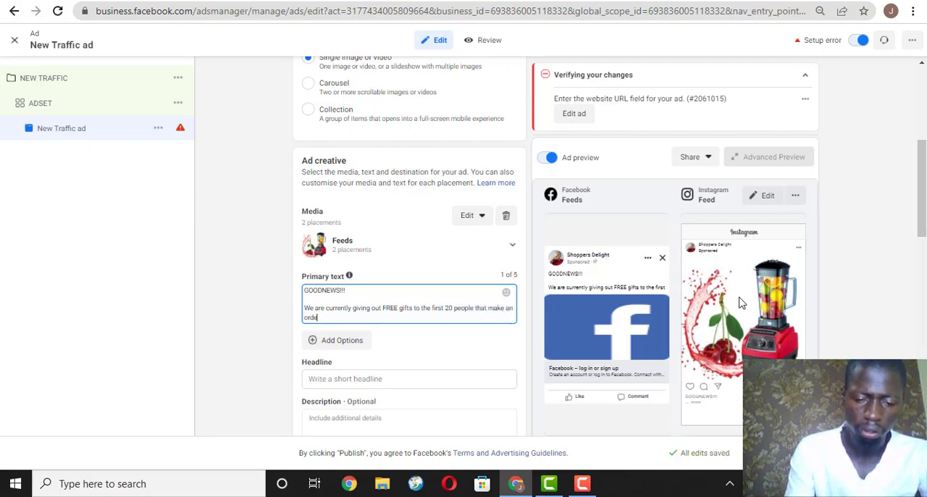
{"action": "type", "text": "r for "}
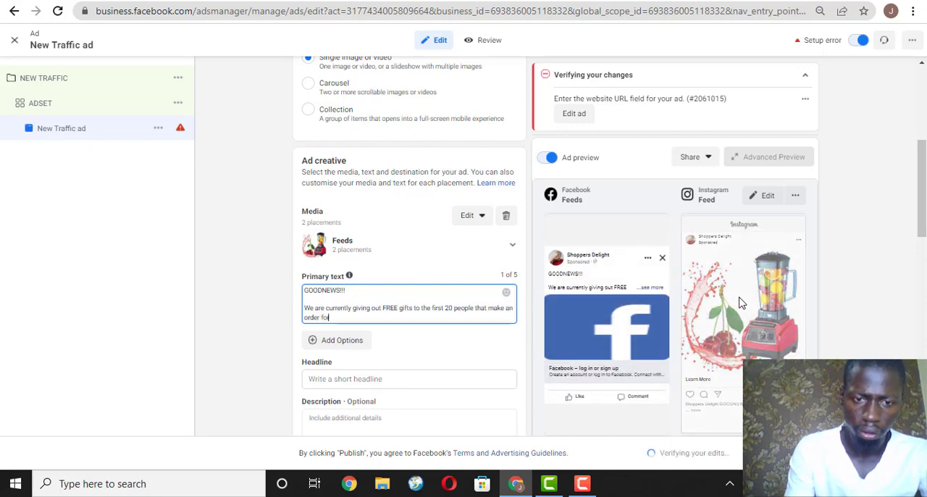
{"action": "type", "text": "this"}
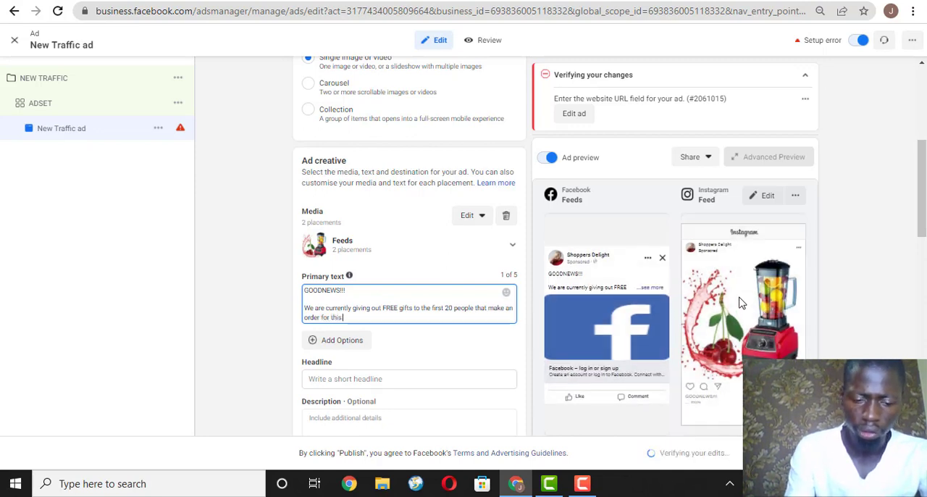
{"action": "type", "text": " Heavy D"}
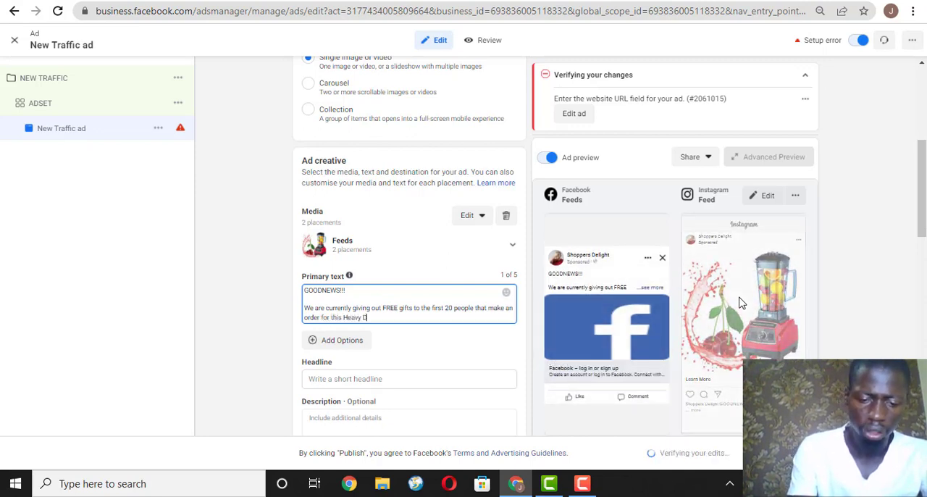
{"action": "type", "text": "uty Blen"}
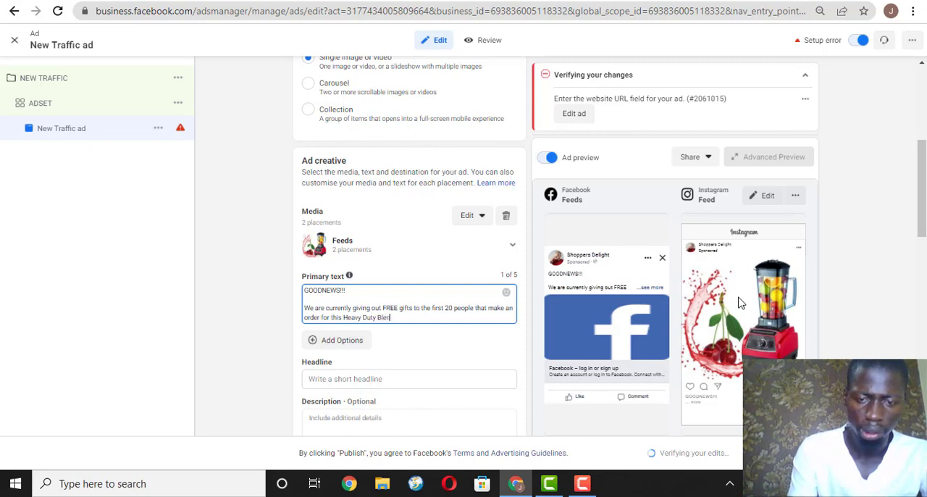
{"action": "type", "text": "der"}
Complete the primary text sentence with "that make an order for this Heavy Duty Blender" and start a new paragraph after a blank line.
{"action": "key", "text": "Return"}
{"action": "key", "text": "Return"}
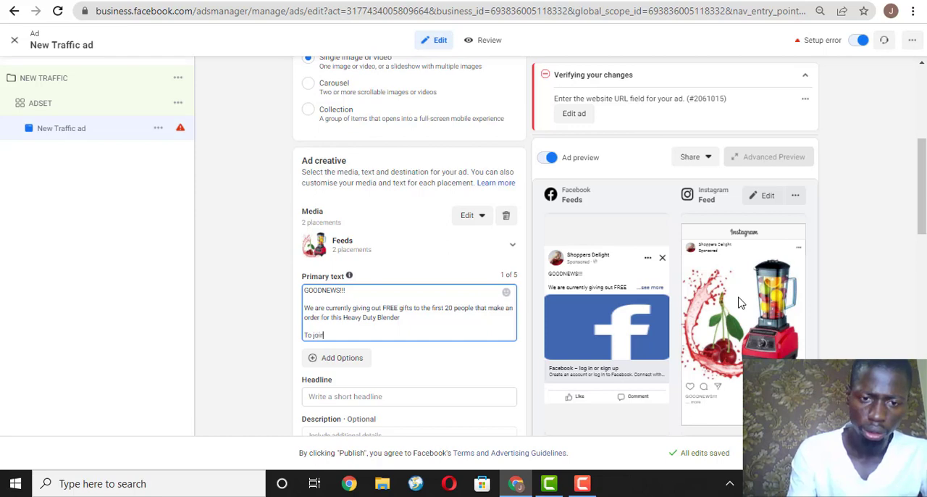
Write "To join the lucky 20 people, hit the link below to make an order now" as the primary text's last paragraph.
{"action": "type", "text": "To join th"}
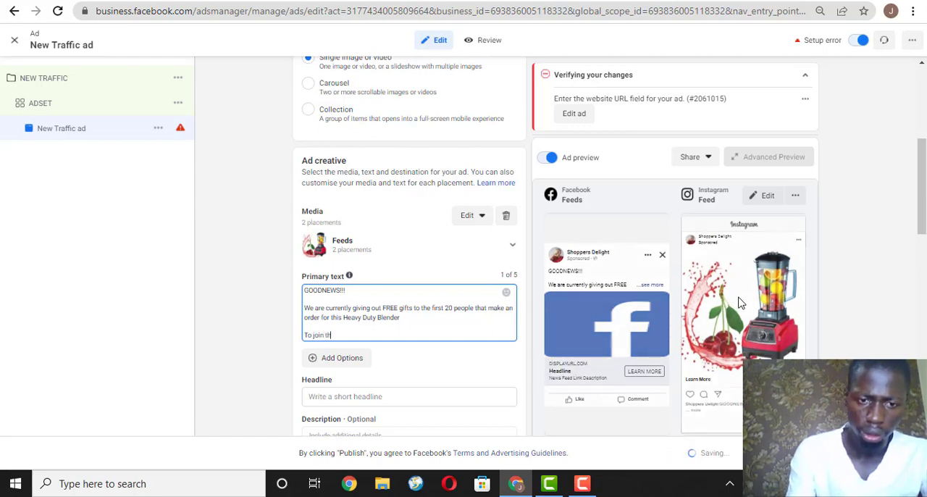
{"action": "type", "text": "e luck"}
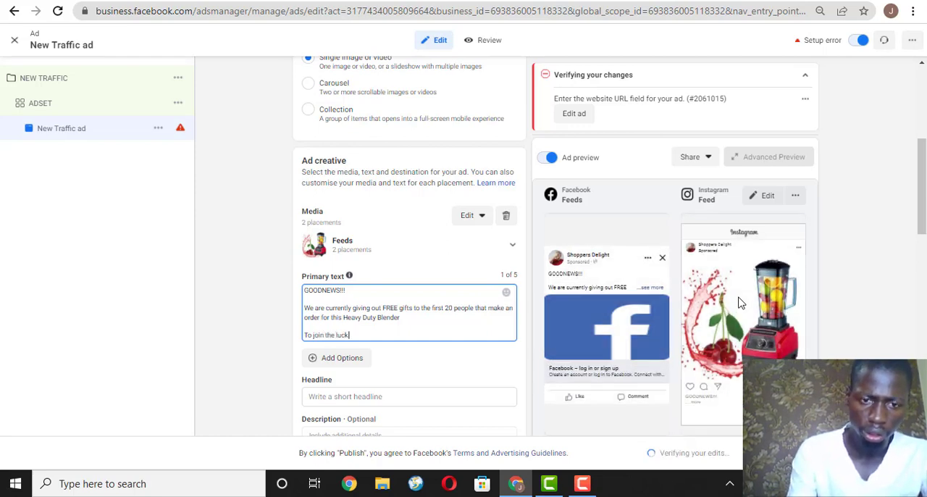
{"action": "type", "text": "y 20"}
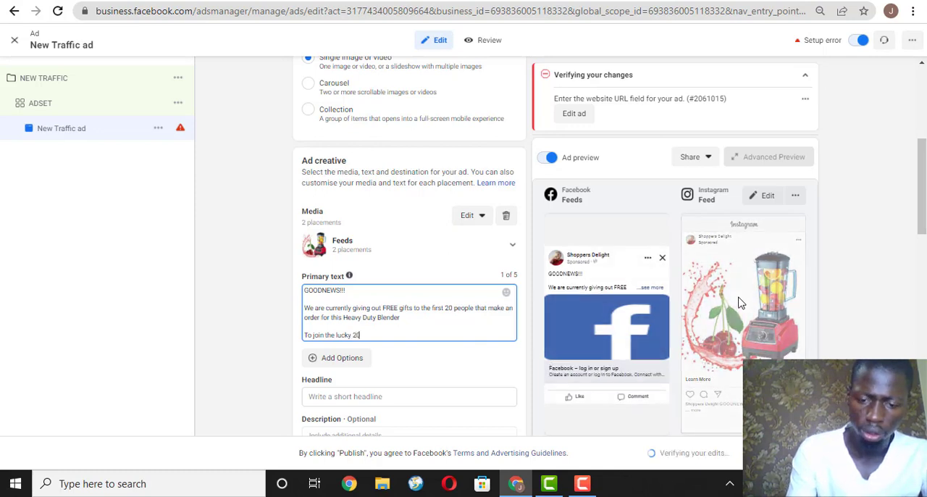
{"action": "type", "text": " people"}
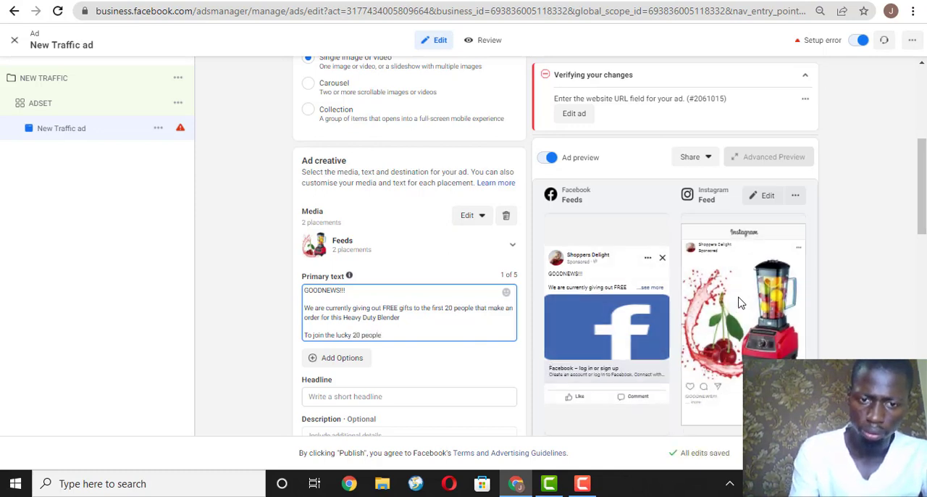
{"action": "type", "text": ", hi"}
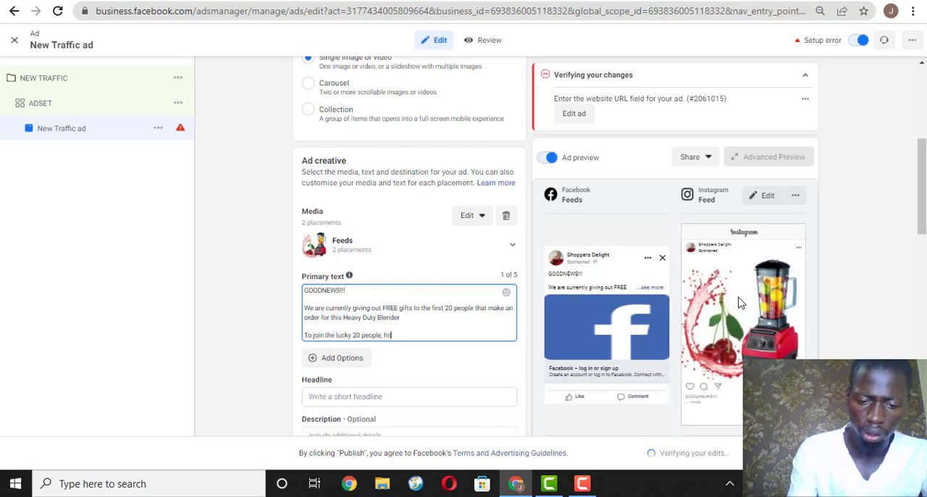
{"action": "type", "text": "t the link below to make an order now"}
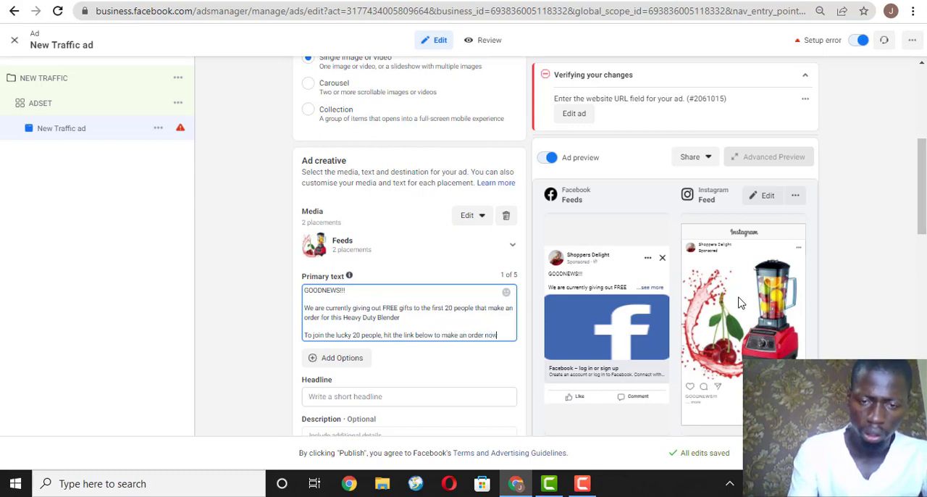
Add a pointing-down hand emoji directly after "make an order now" in the primary text.
{"action": "key", "text": "Return"}
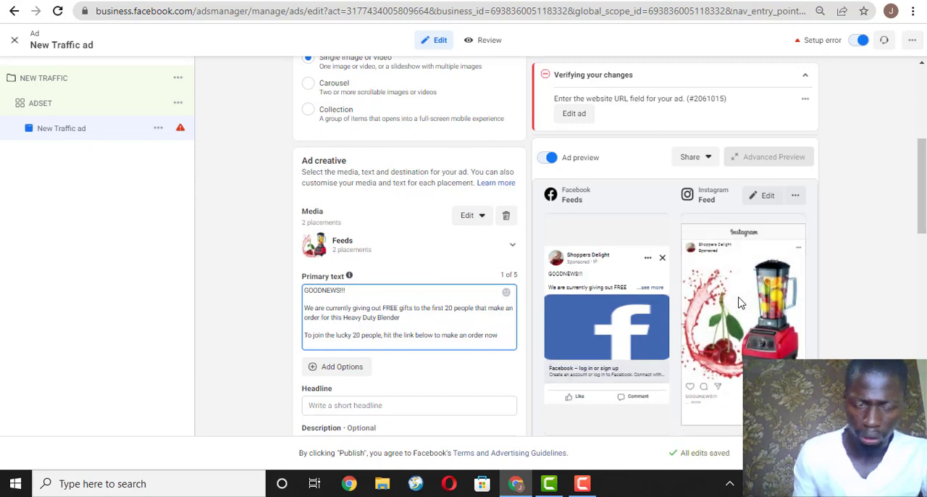
{"action": "left_click", "coordinate": [505, 294]}
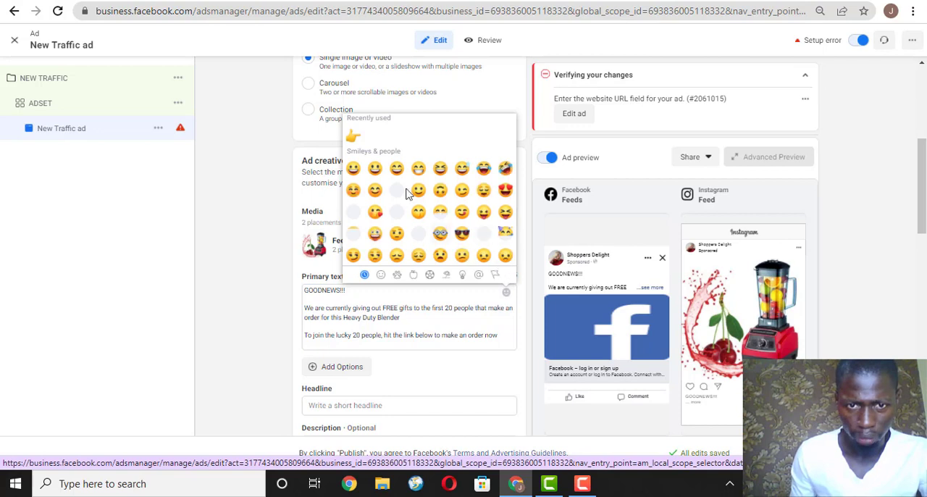
{"action": "scroll", "coordinate": [455, 221], "scroll_direction": "down", "scroll_amount": 2}
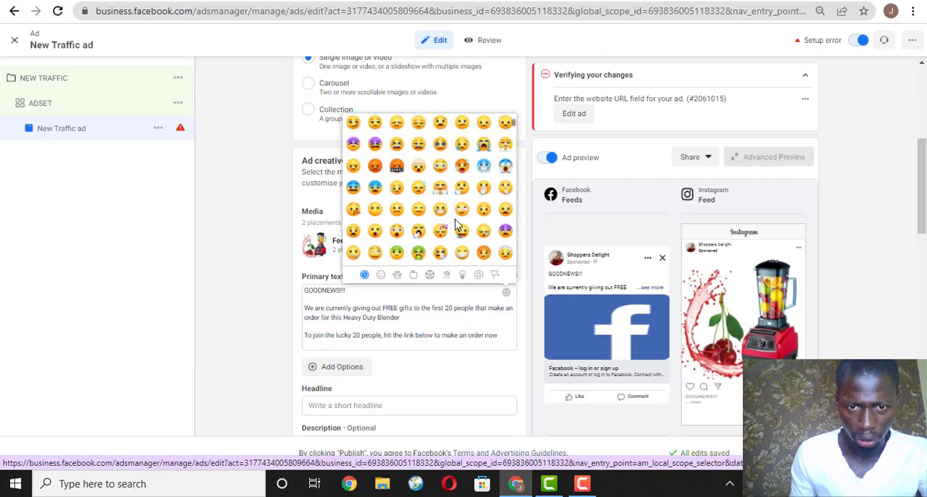
{"action": "scroll", "coordinate": [455, 225], "scroll_direction": "down", "scroll_amount": 3}
{"action": "left_click", "coordinate": [439, 251]}
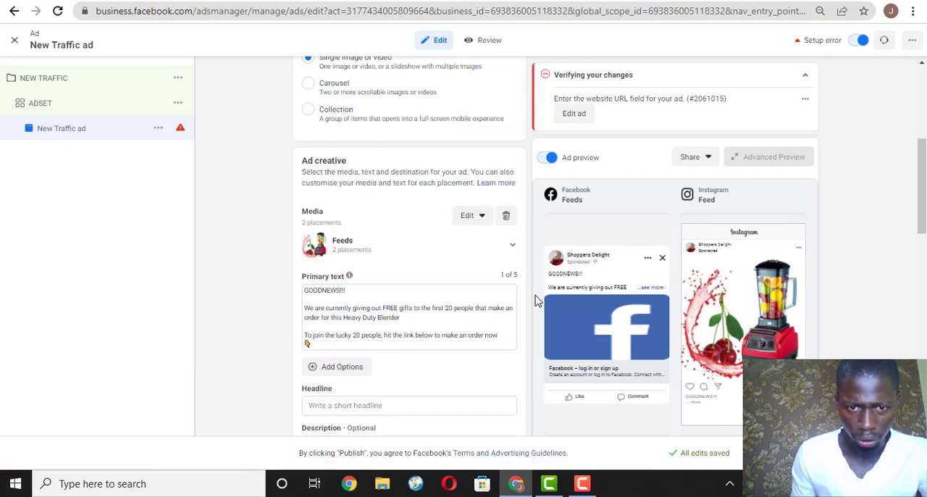
{"action": "left_click", "coordinate": [305, 346]}
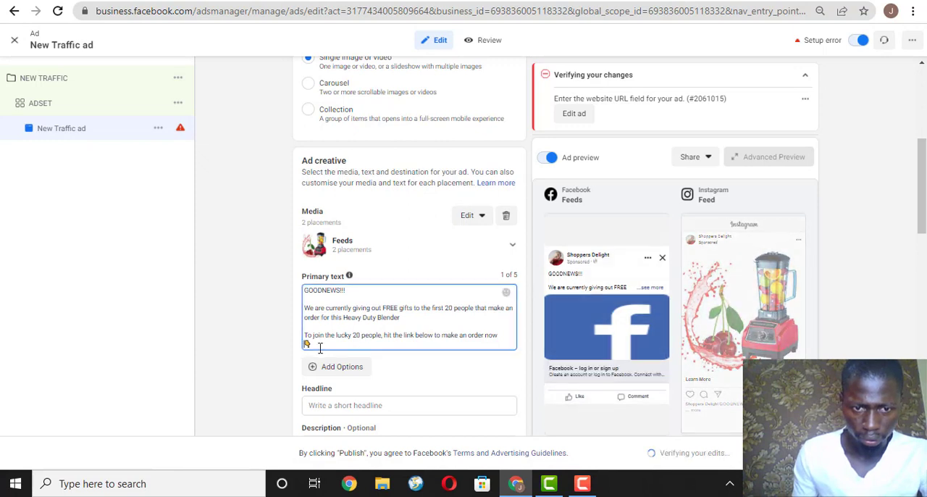
{"action": "key", "text": "BackSpace"}
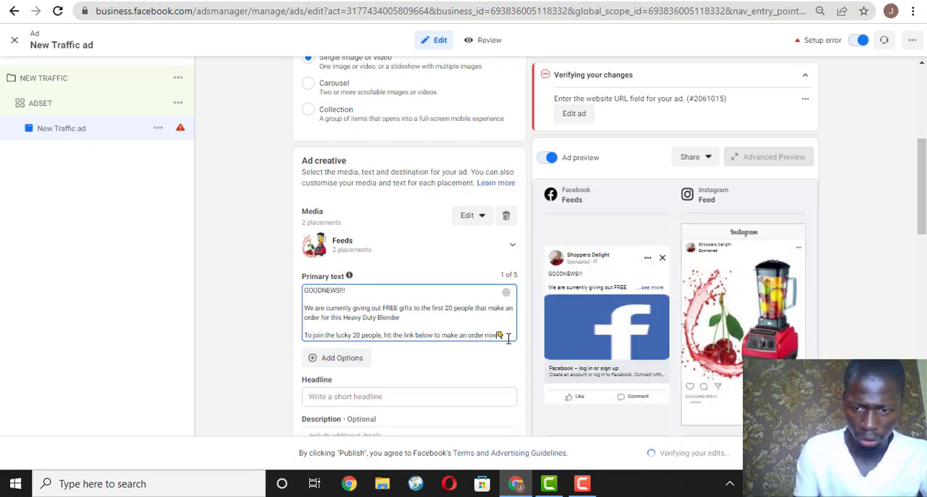
{"action": "key", "text": "Return"}
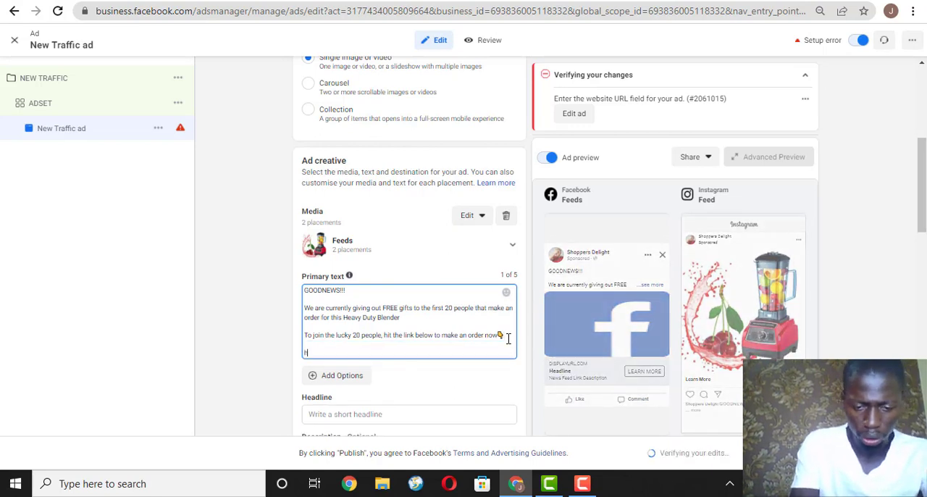
{"action": "type", "text": "https://mywe"}
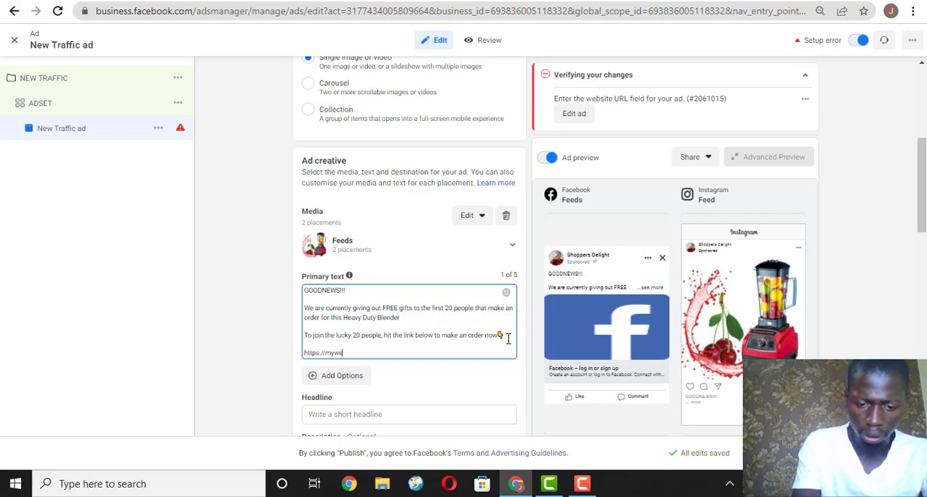
{"action": "type", "text": "bsite.com"}
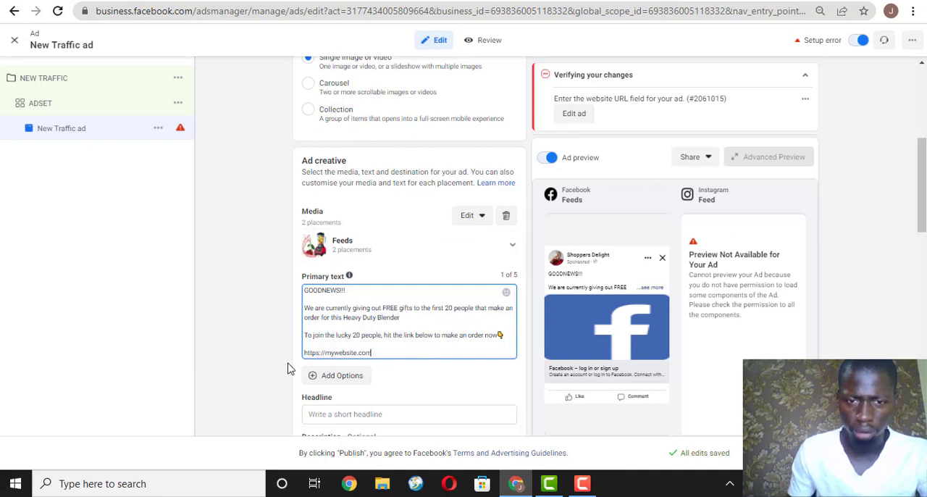
Begin the ad's headline with "GET 30% OFF".
{"action": "left_click_drag", "start_coordinate": [923, 172], "coordinate": [925, 210]}
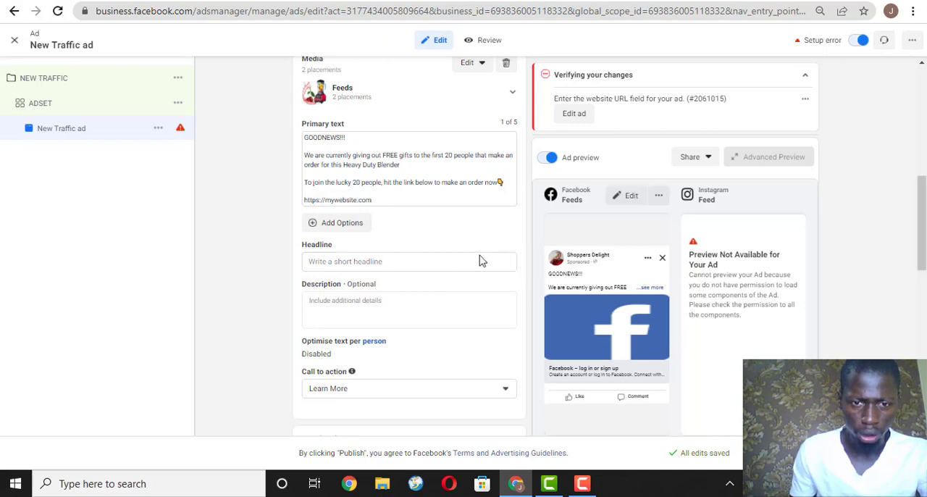
{"action": "left_click", "coordinate": [409, 262]}
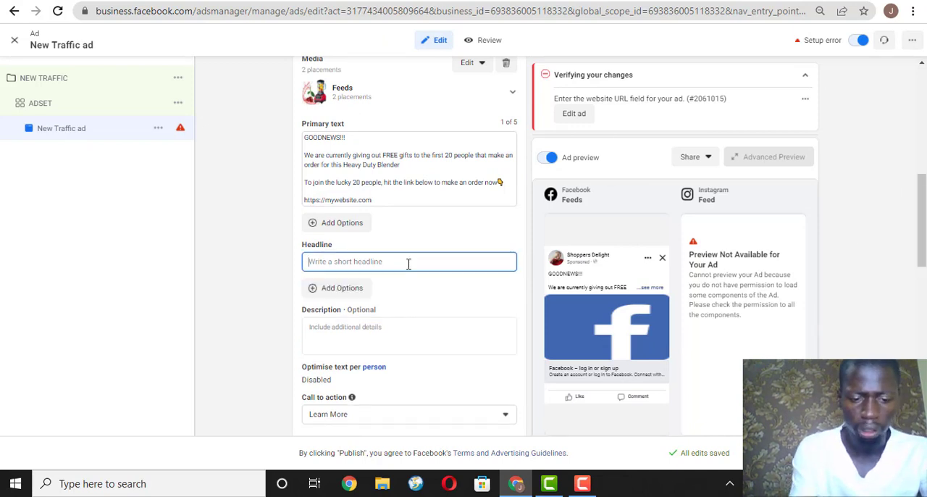
{"action": "type", "text": "GET"}
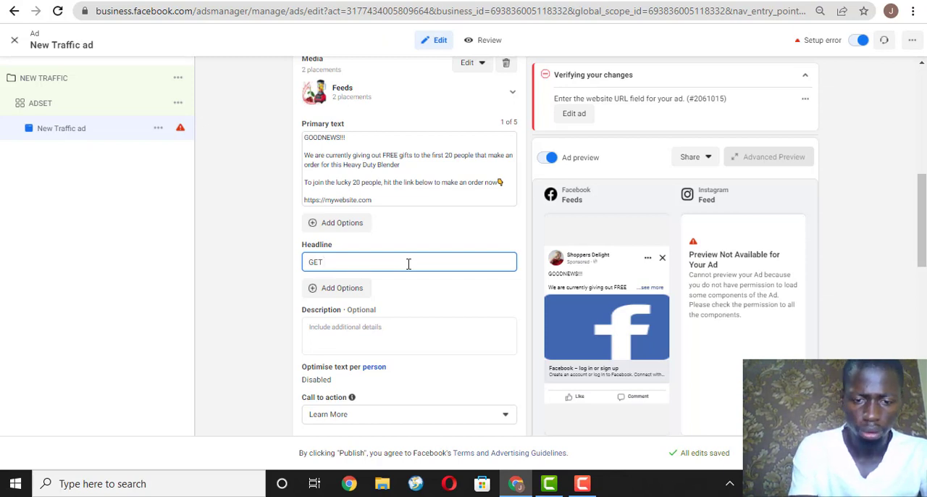
{"action": "type", "text": " 20"}
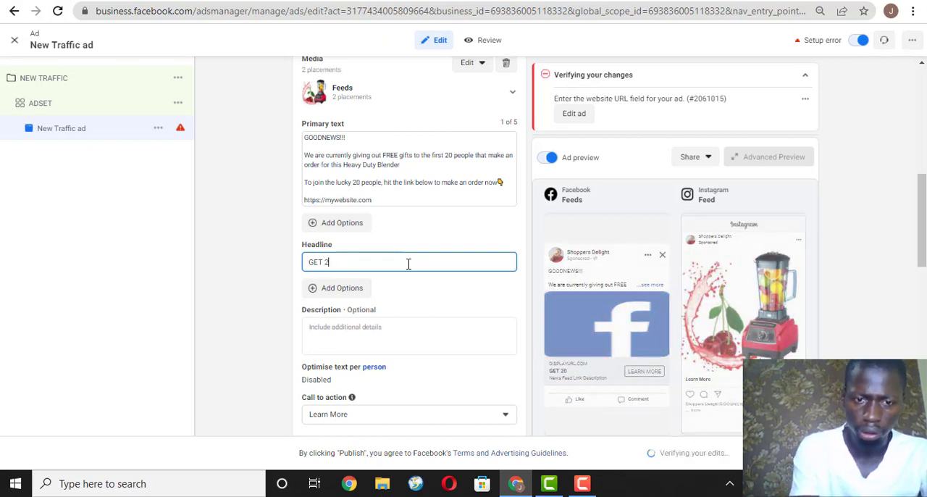
{"action": "key", "text": "BackSpace"}
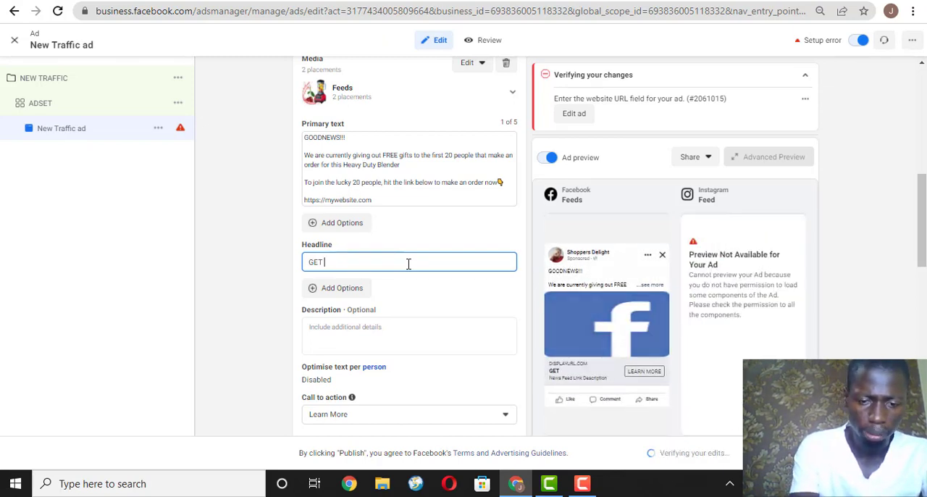
{"action": "type", "text": "305"}
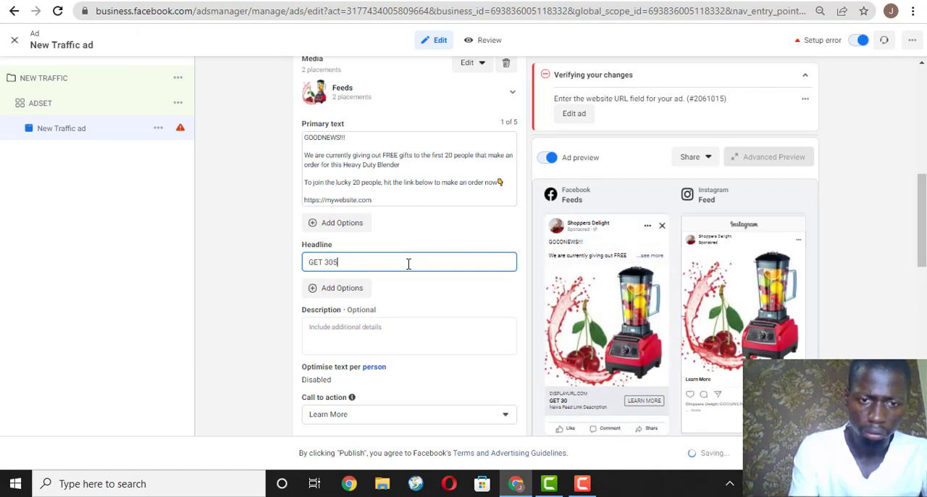
{"action": "key", "text": "BackSpace"}
{"action": "type", "text": "% "}
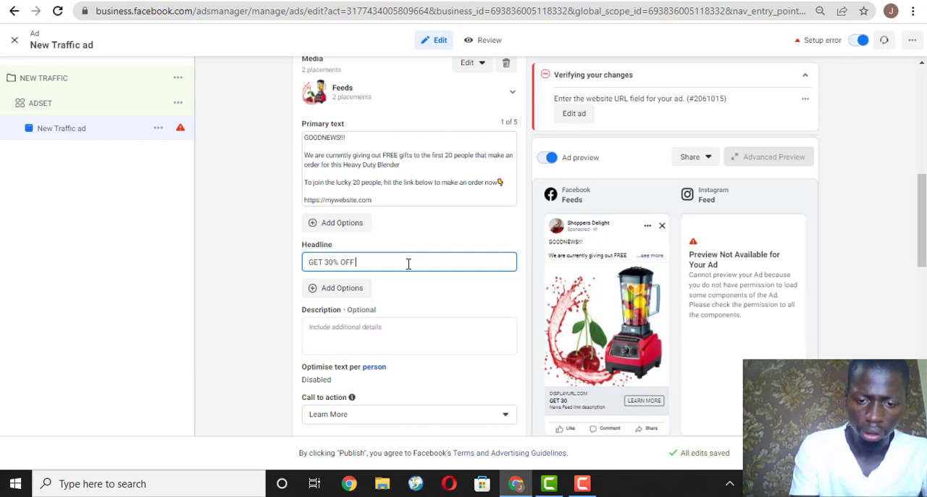
{"action": "type", "text": "OFF"}
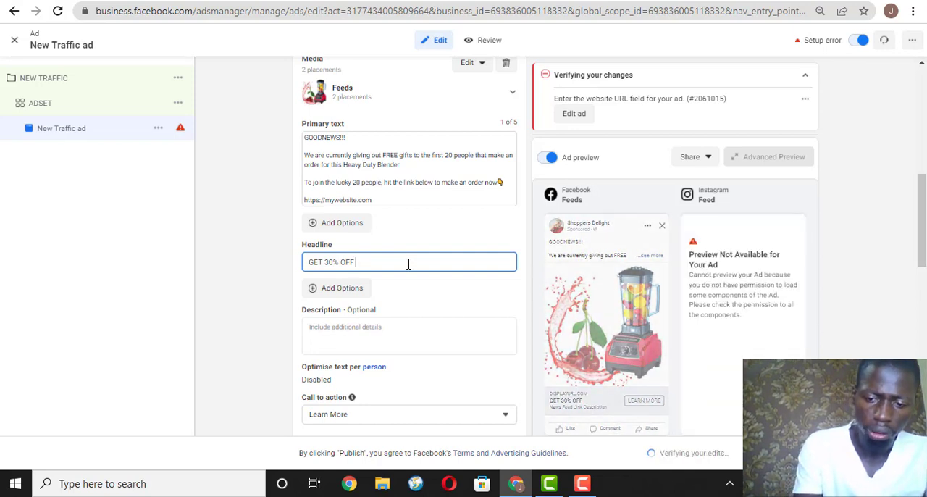
{"action": "type", "text": " + FREE GIFTS"}
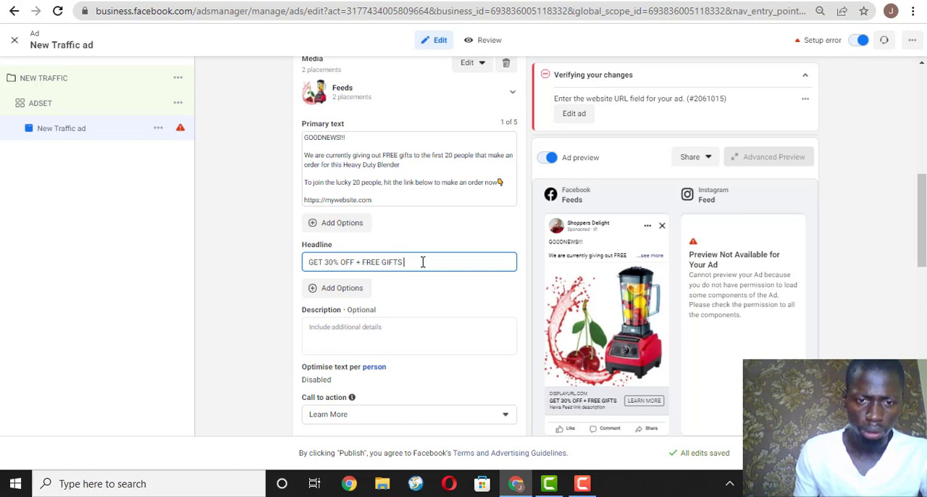
Extend the headline with "+ FREE GIFT (ONLY TODAY)".
{"action": "key", "text": "BackSpace"}
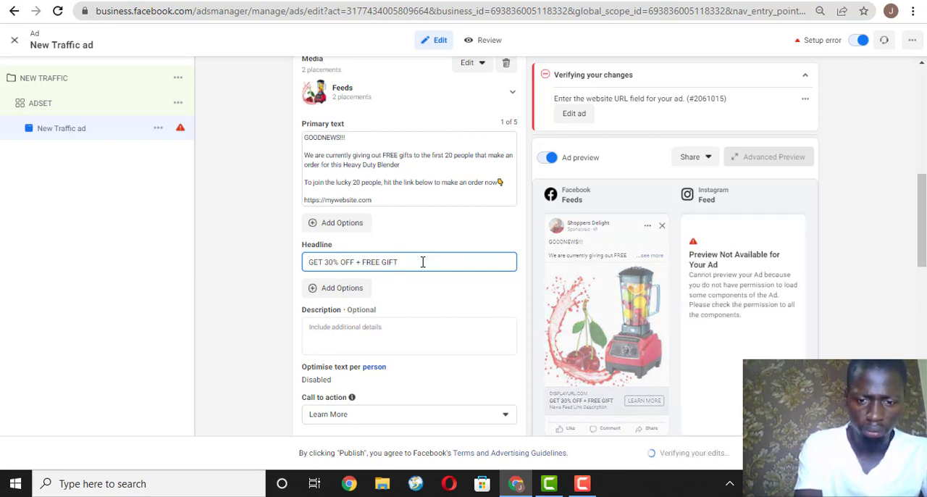
{"action": "type", "text": "(ON"}
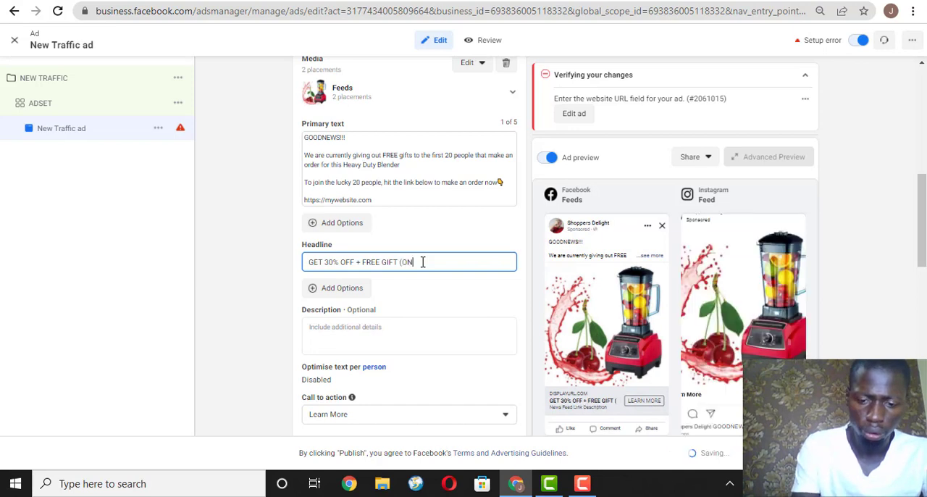
{"action": "type", "text": "LY TO"}
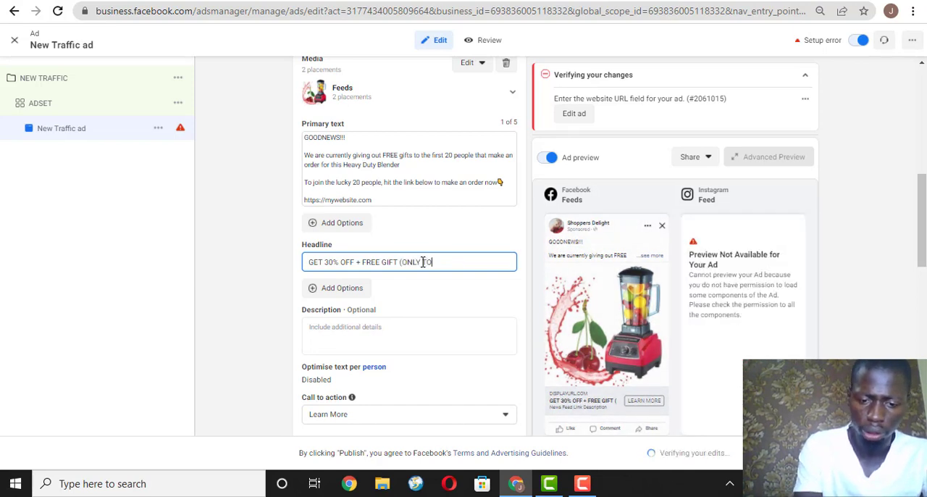
{"action": "type", "text": "DAY)"}
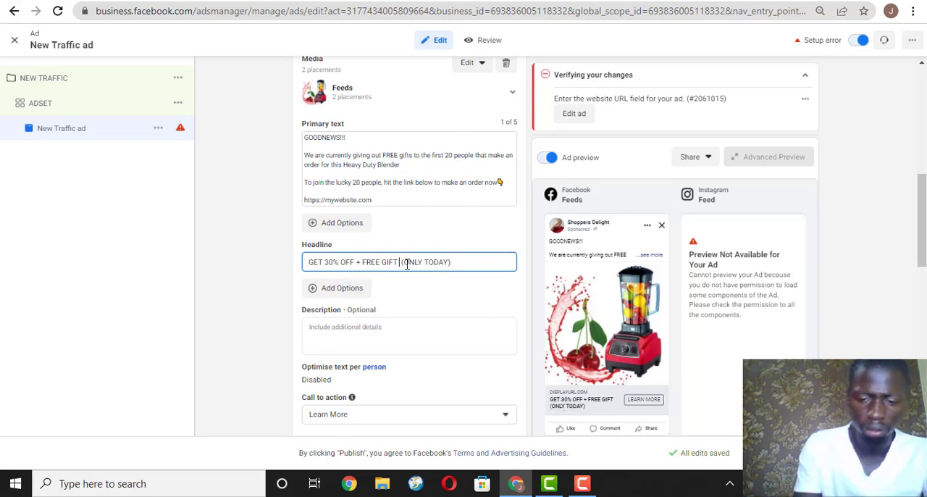
Insert "+ FREE DELIVERY" in the headline between "FREE GIFT" and "(ONLY TODAY)".
{"action": "type", "text": "+ "}
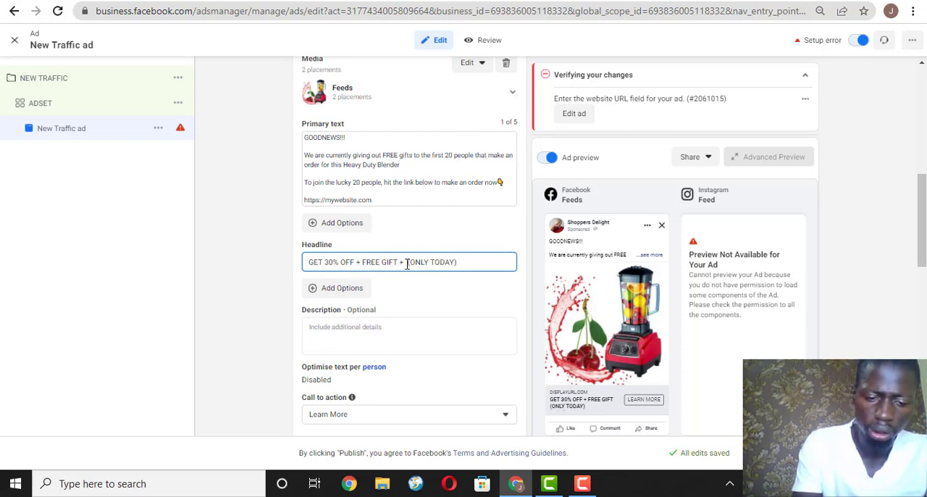
{"action": "type", "text": "FREE DELIV"}
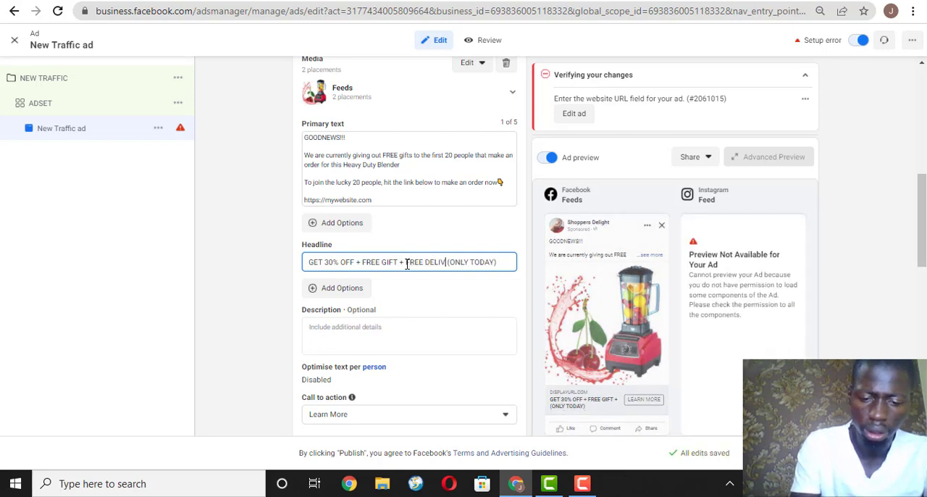
{"action": "type", "text": "ERY"}
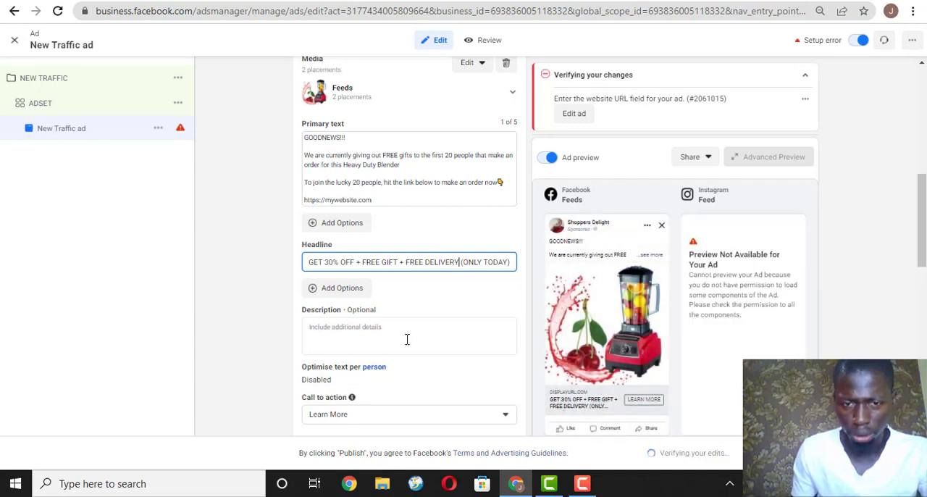
Set the ad's call to action to Order Now.
{"action": "left_click_drag", "start_coordinate": [922, 200], "coordinate": [924, 237]}
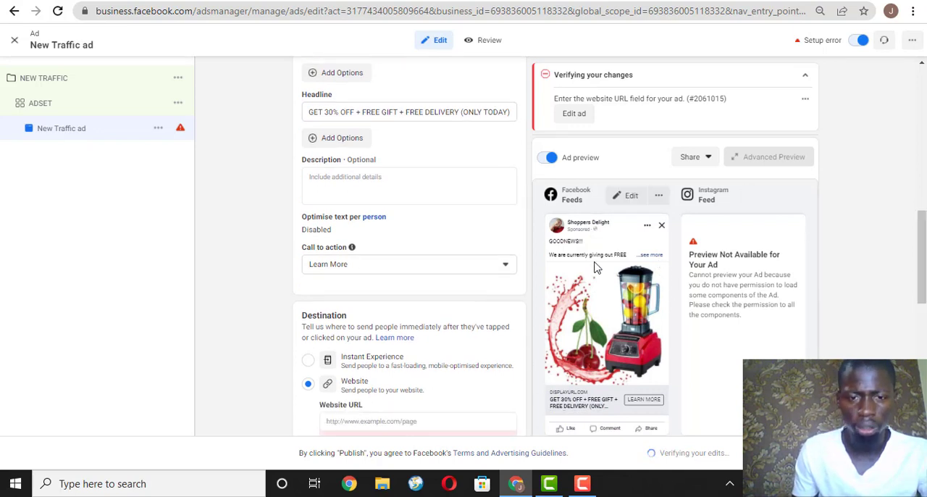
{"action": "left_click", "coordinate": [471, 266]}
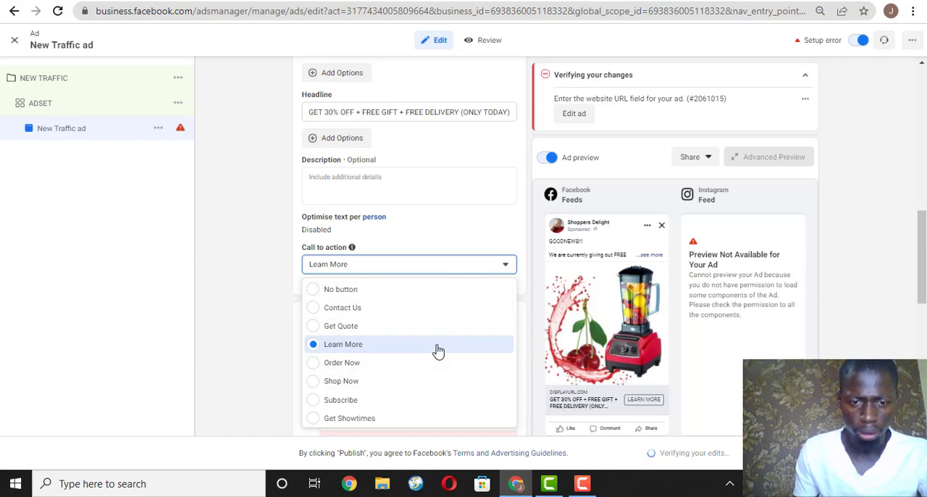
{"action": "left_click", "coordinate": [410, 369]}
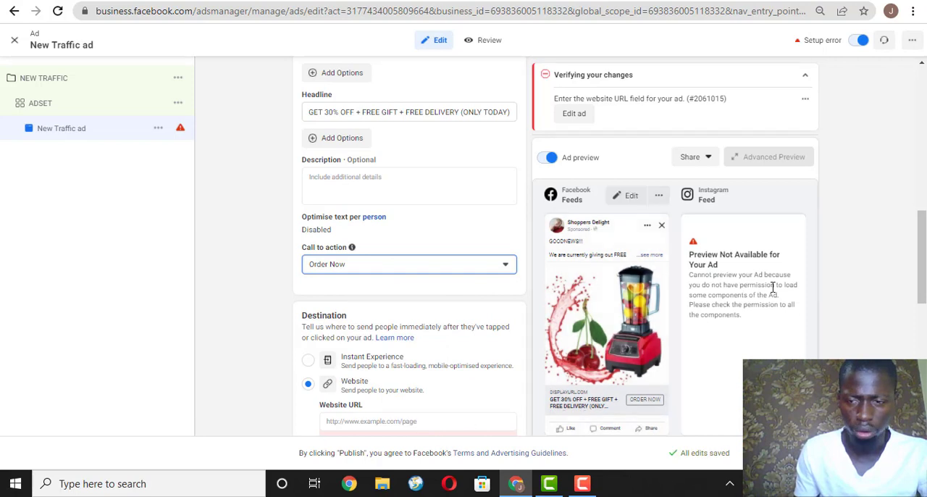
{"action": "scroll", "coordinate": [455, 273], "scroll_direction": "down", "scroll_amount": 4}
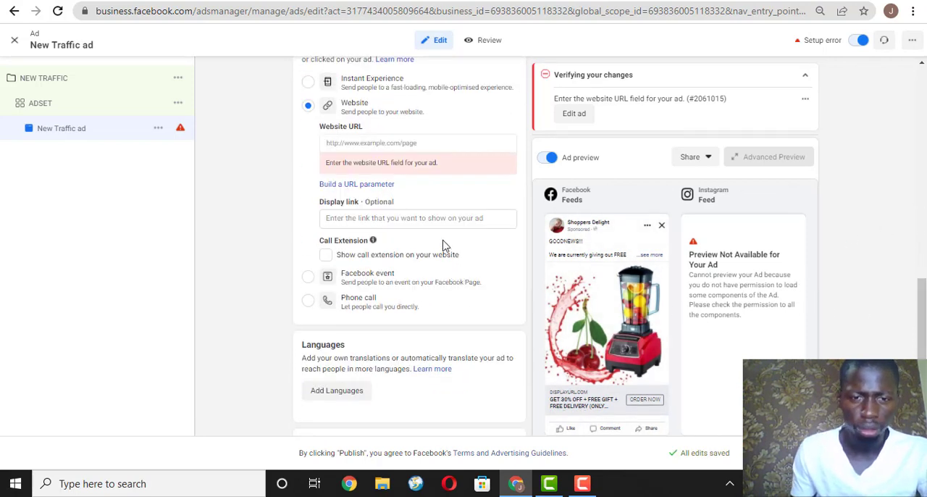
Check the empty website URL field of the ad and highlight the "Create a custom welcome message" note in the Google Docs document.
{"action": "left_click", "coordinate": [453, 218]}
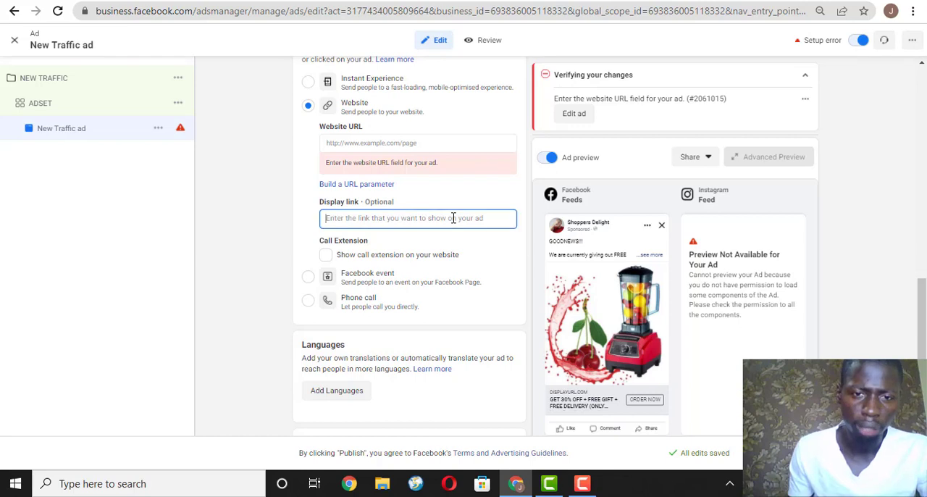
{"action": "left_click", "coordinate": [417, 144]}
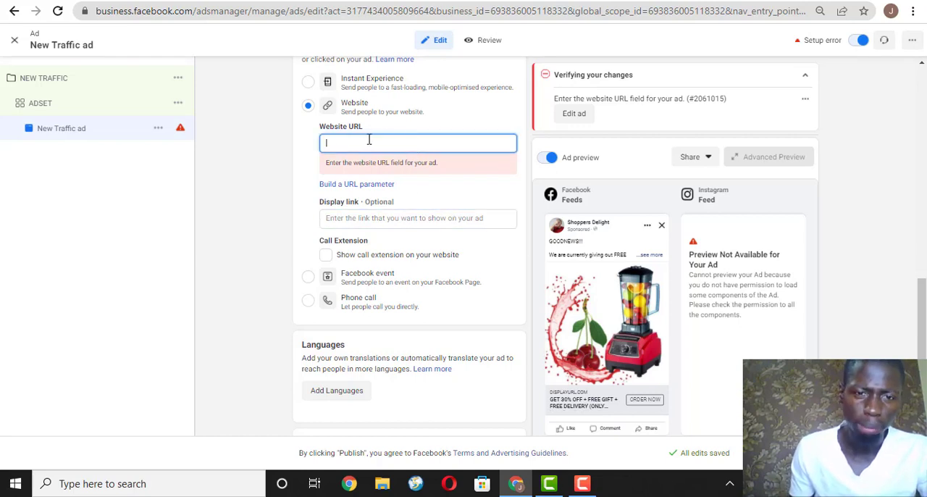
{"action": "mouse_move", "coordinate": [369, 124]}
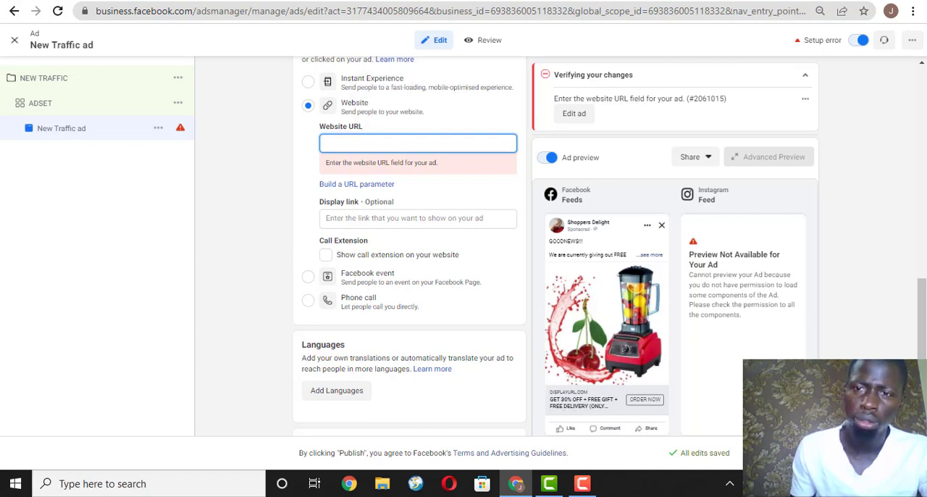
{"action": "key", "text": "ctrl+Tab"}
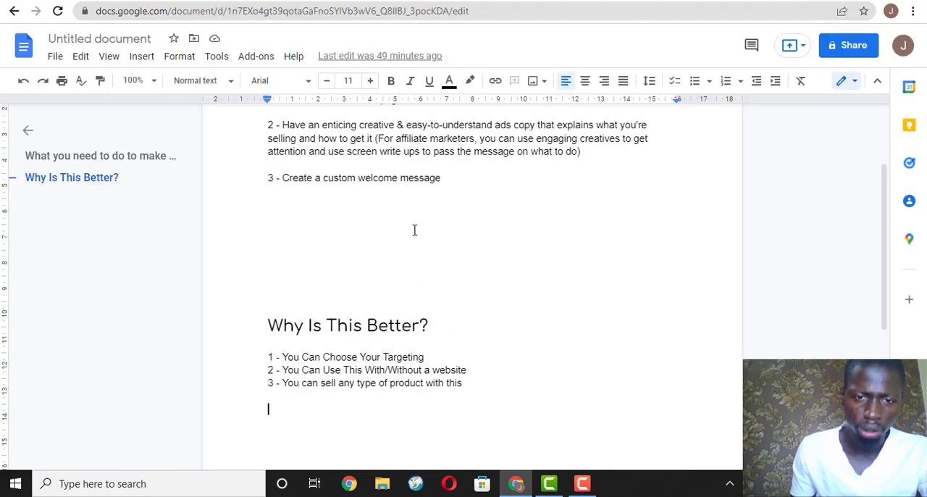
{"action": "left_click_drag", "start_coordinate": [445, 178], "coordinate": [281, 177]}
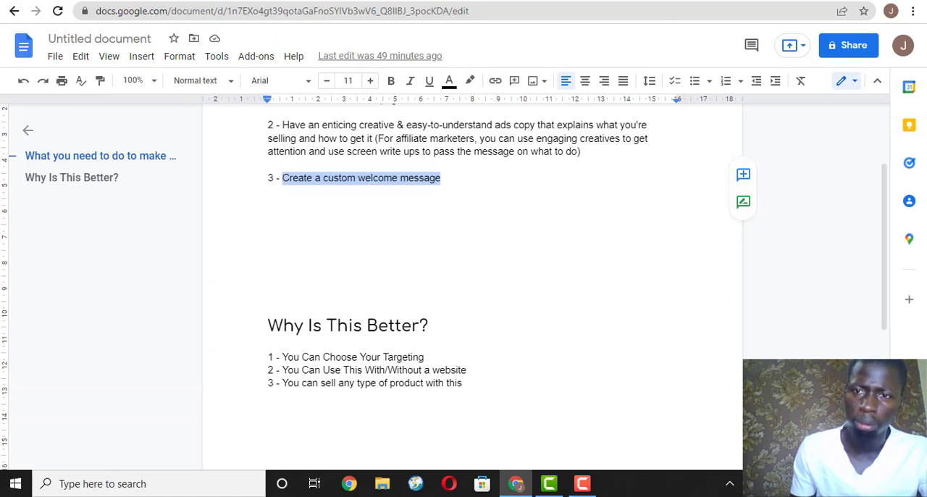
Search Google for "create.wa" in a new browser tab.
{"action": "key", "text": "ctrl+t"}
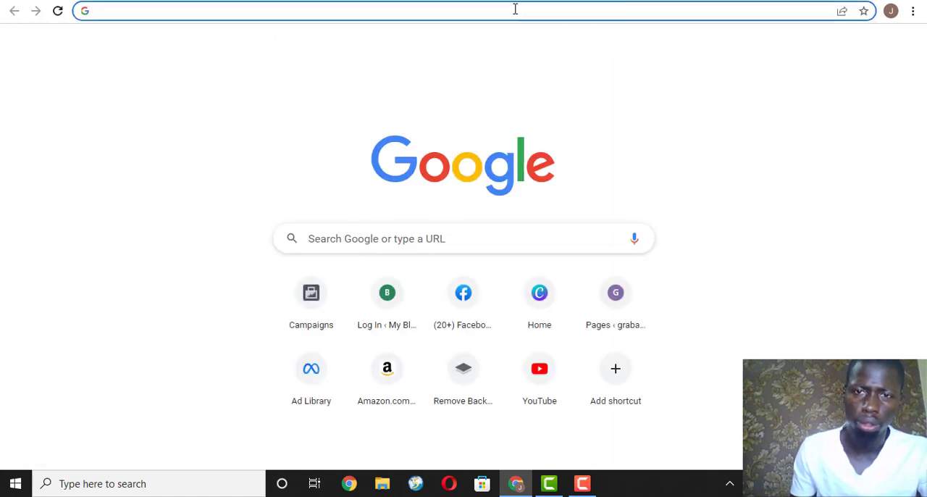
{"action": "left_click", "coordinate": [515, 9]}
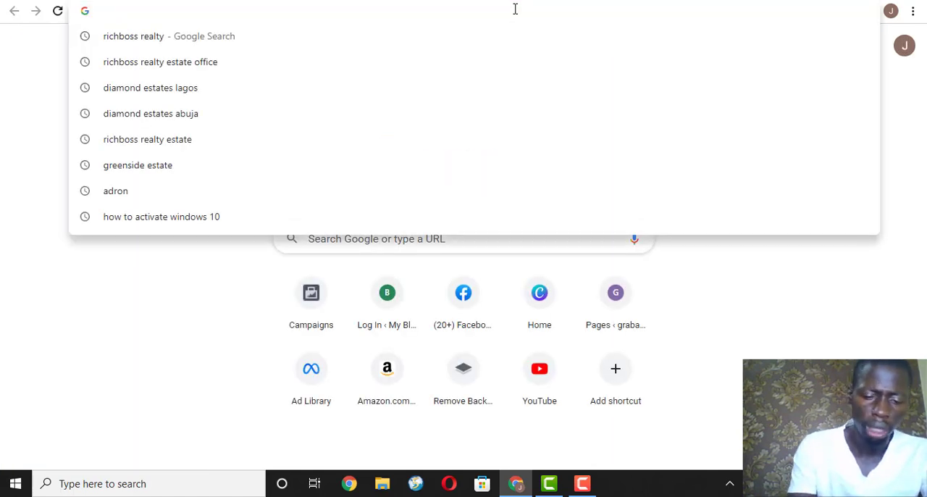
{"action": "type", "text": "CREATE"}
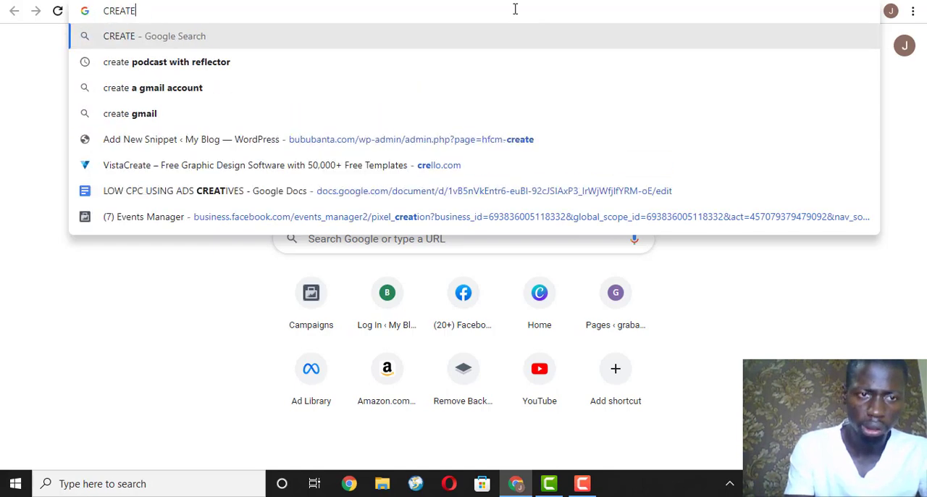
{"action": "key", "text": "BackSpace"}
{"action": "key", "text": "BackSpace"}
{"action": "key", "text": "BackSpace"}
{"action": "key", "text": "BackSpace"}
{"action": "key", "text": "BackSpace"}
{"action": "key", "text": "BackSpace"}
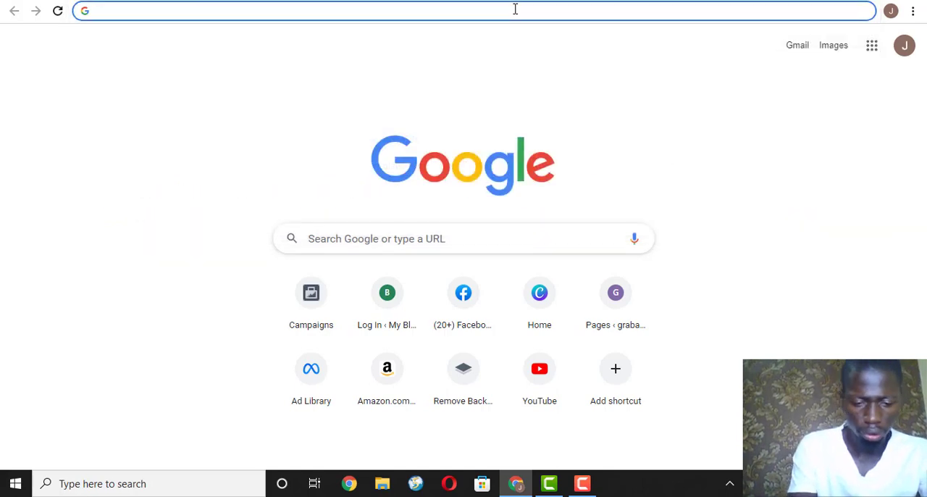
{"action": "type", "text": "create"}
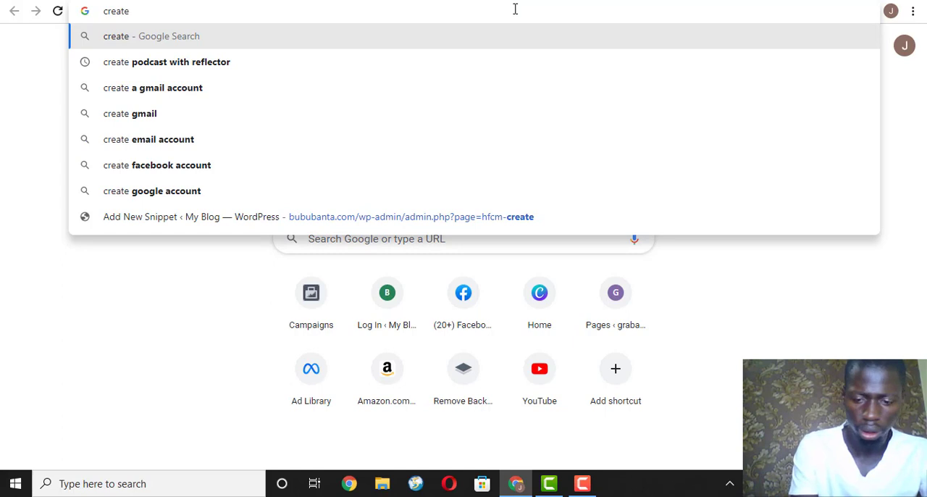
{"action": "type", "text": ".wa"}
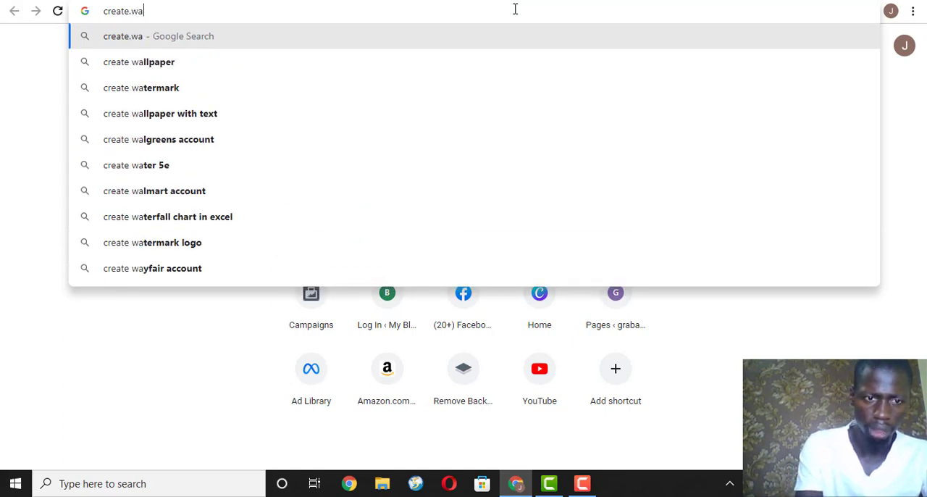
{"action": "key", "text": "Return"}
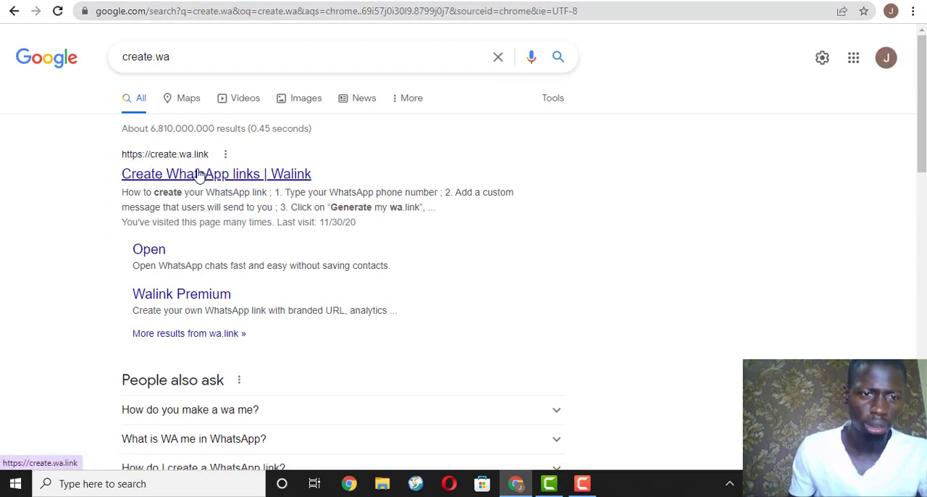
Open the Create WhatsApp links site from the results and go to its free wa.link form.
{"action": "left_click", "coordinate": [170, 177]}
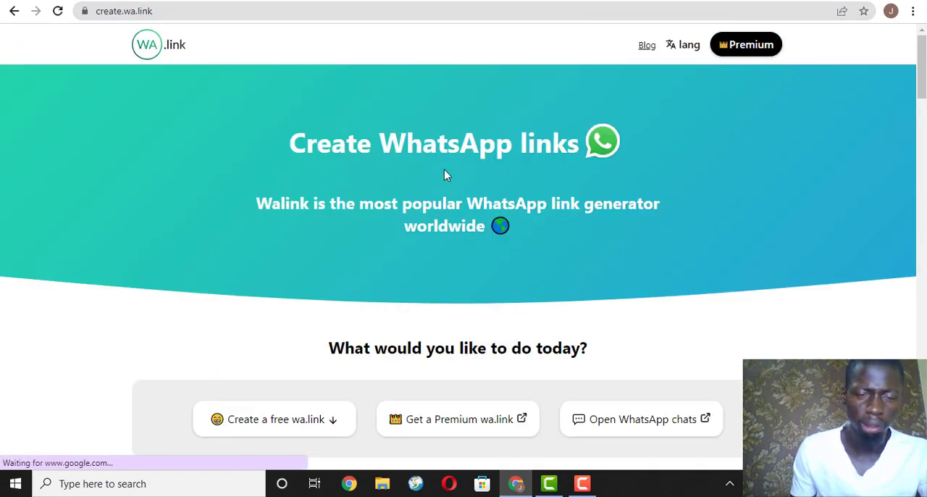
{"action": "scroll", "coordinate": [464, 246], "scroll_direction": "down", "scroll_amount": 5}
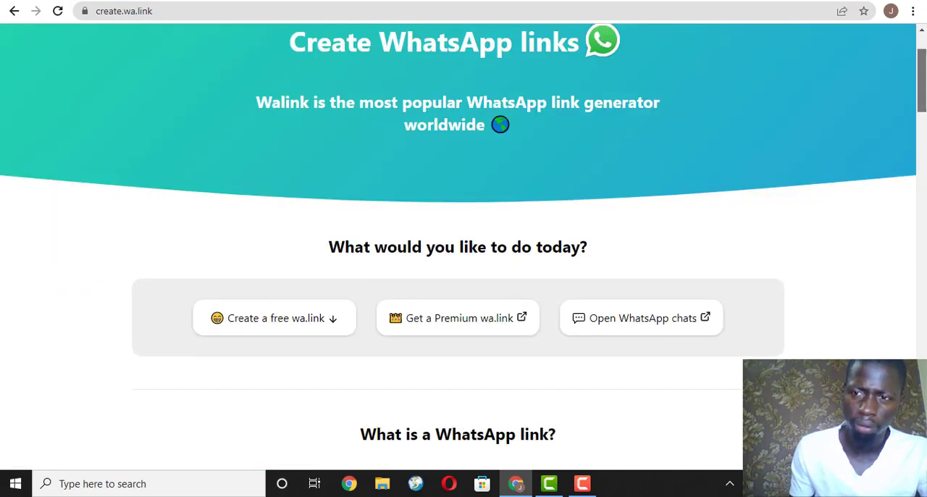
{"action": "left_click_drag", "start_coordinate": [925, 94], "coordinate": [925, 50]}
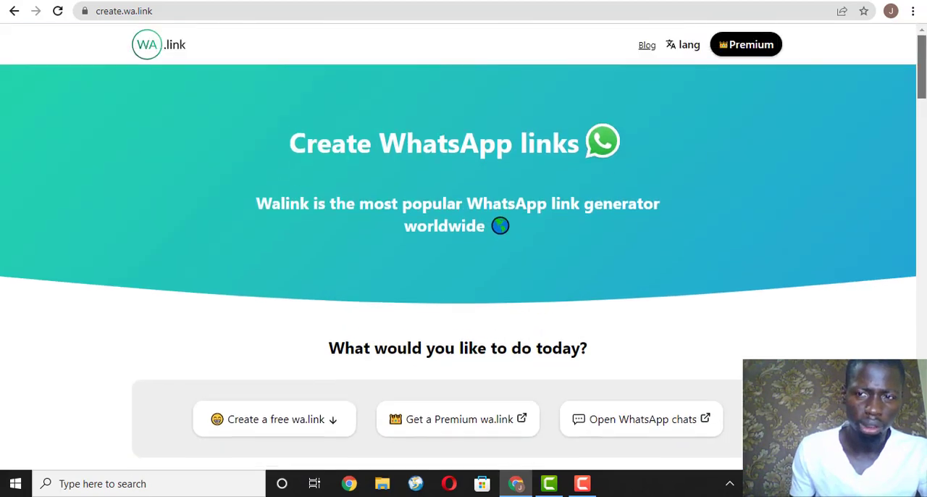
{"action": "left_click", "coordinate": [270, 423]}
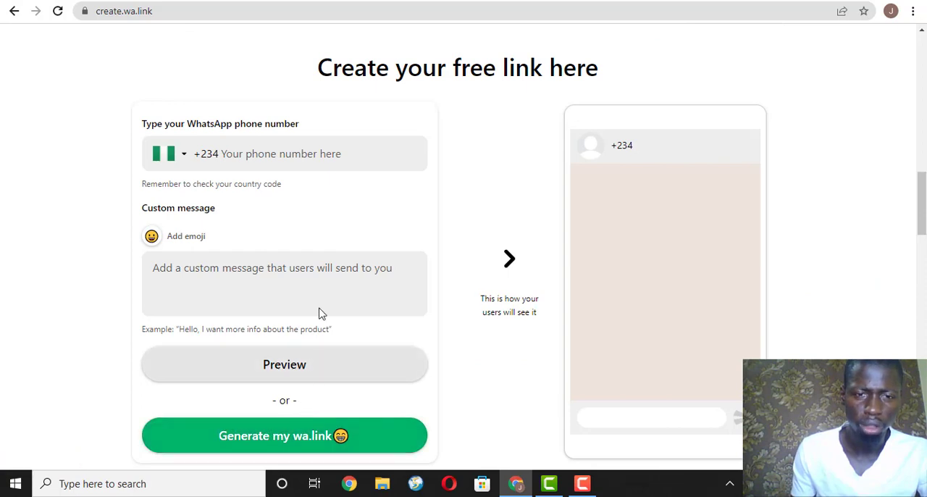
Enter the WhatsApp phone number for the free link, keeping the +234 country code.
{"action": "left_click", "coordinate": [283, 150]}
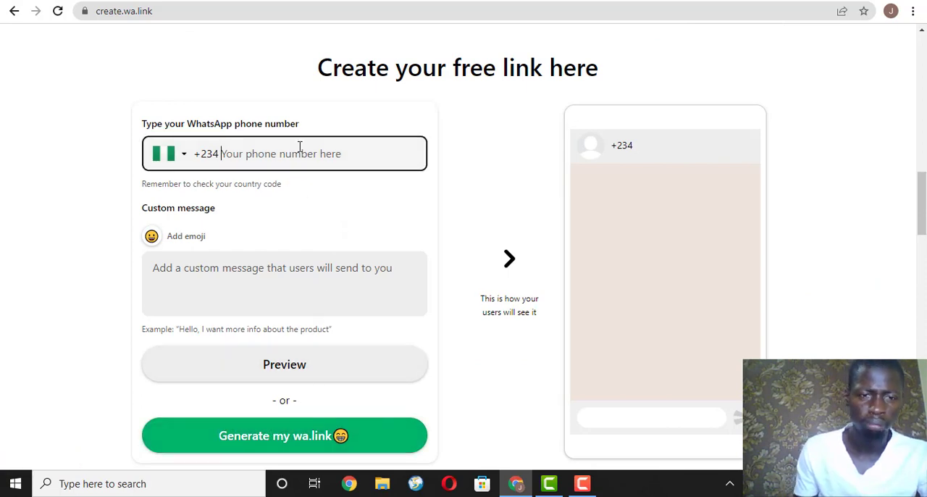
{"action": "type", "text": "8"}
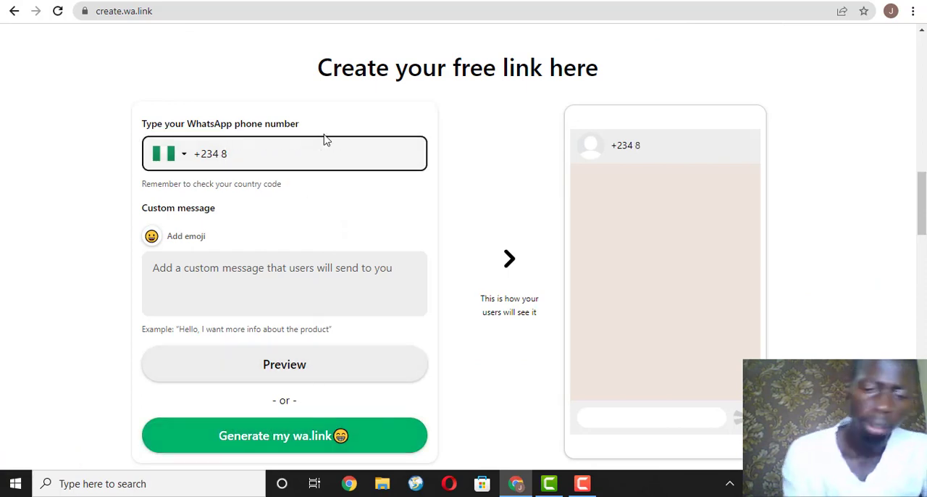
{"action": "type", "text": "01"}
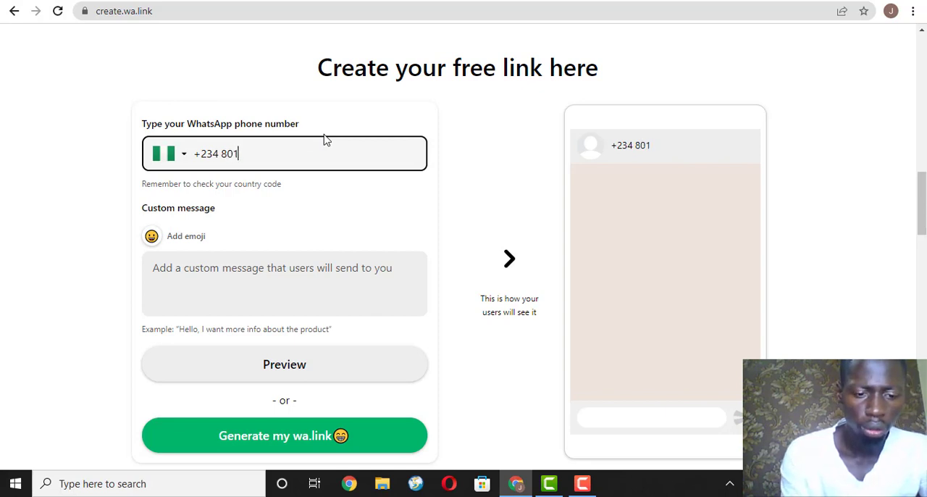
{"action": "type", "text": "234567"}
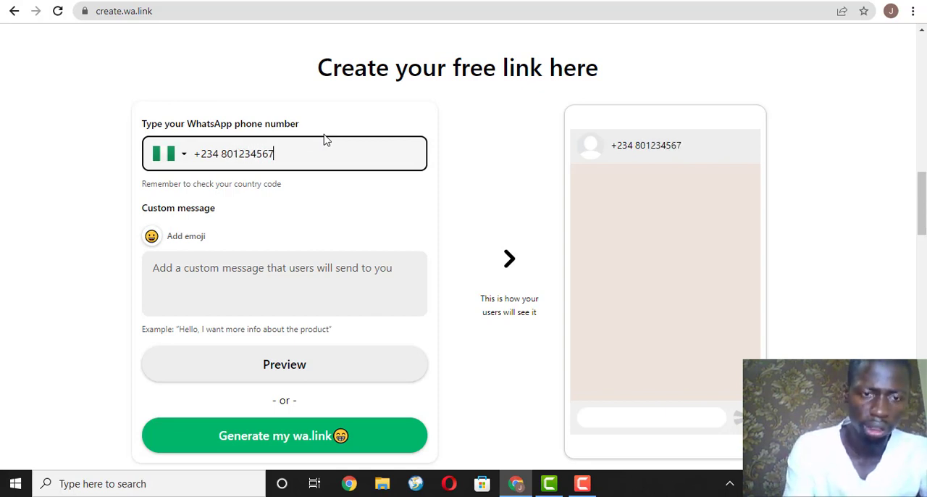
{"action": "type", "text": "8"}
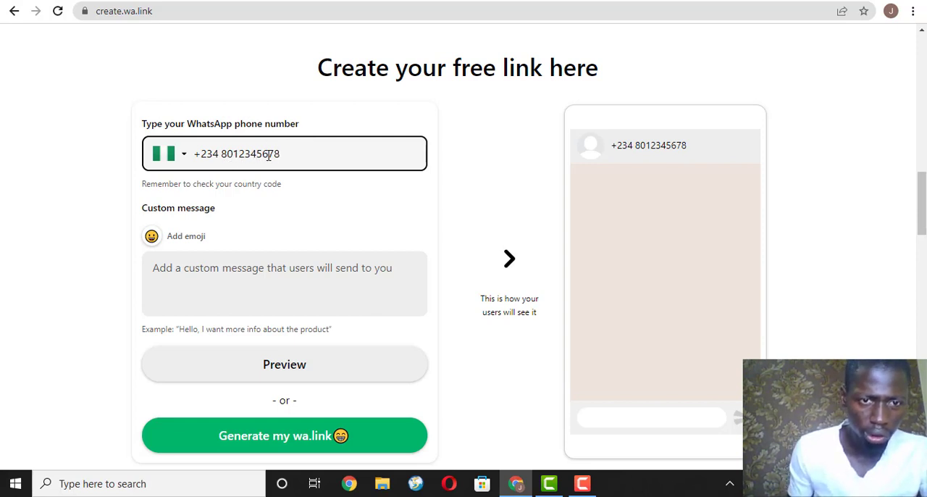
{"action": "left_click", "coordinate": [294, 207]}
{"action": "left_click", "coordinate": [241, 271]}
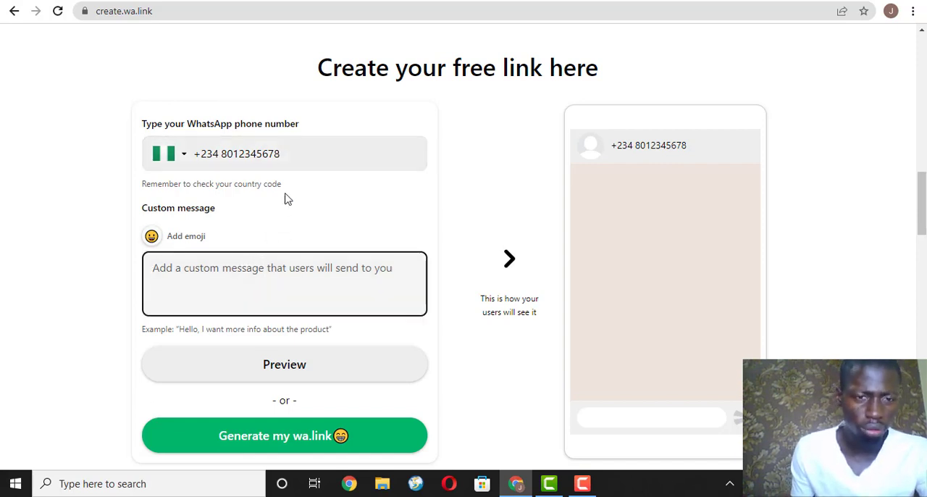
{"action": "left_click", "coordinate": [288, 153]}
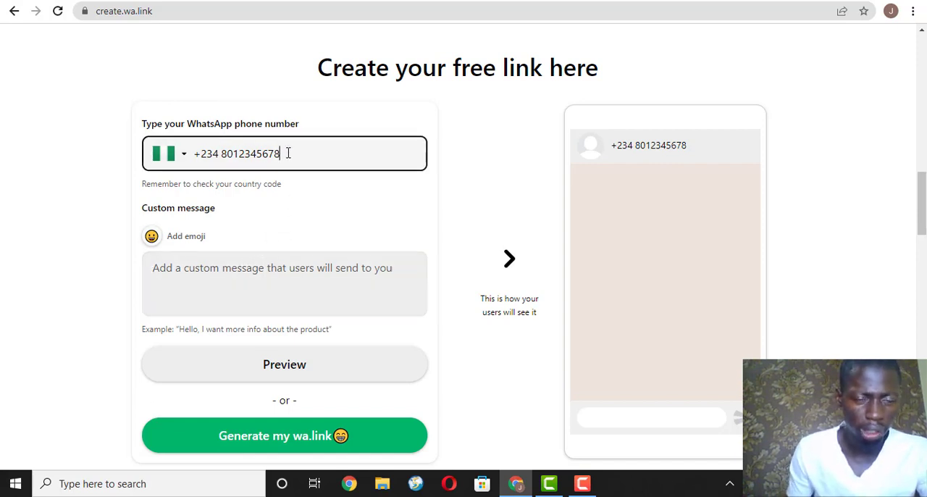
Enter "Hello, How can i get this blender?" as the custom message of the WhatsApp link.
{"action": "left_click", "coordinate": [210, 263]}
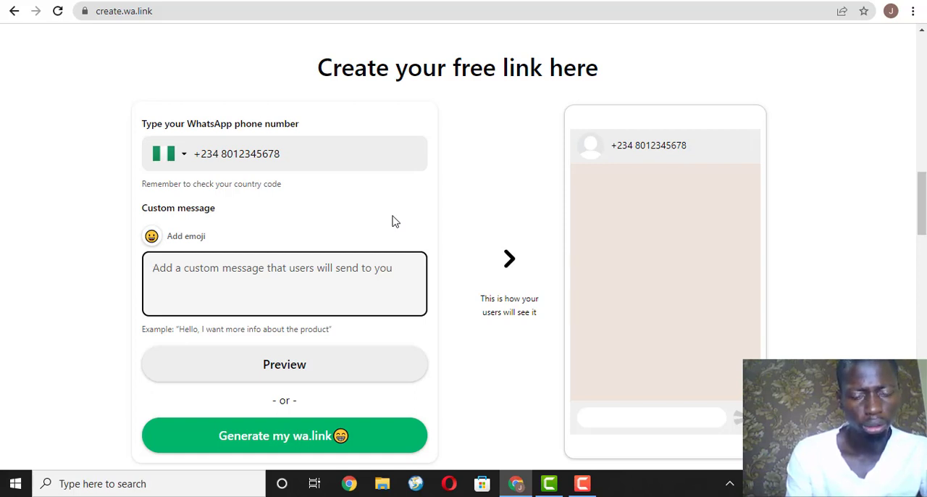
{"action": "type", "text": "H"}
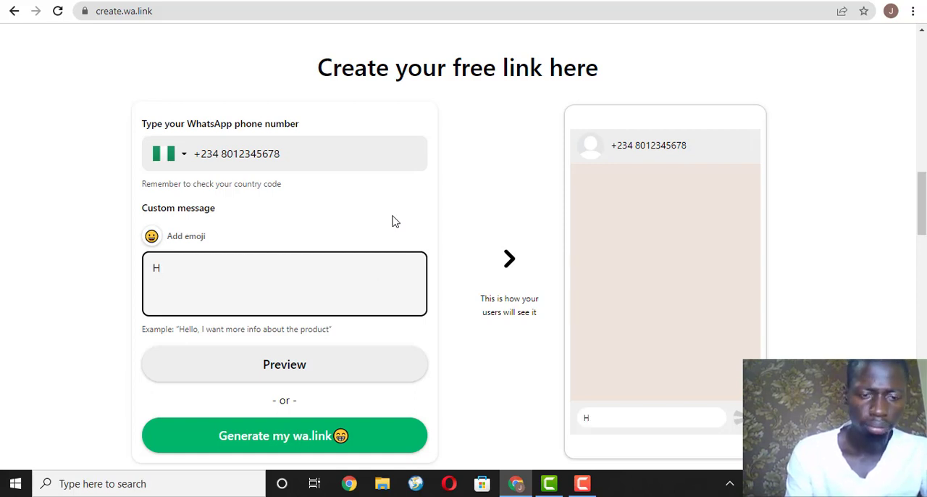
{"action": "type", "text": "ello, "}
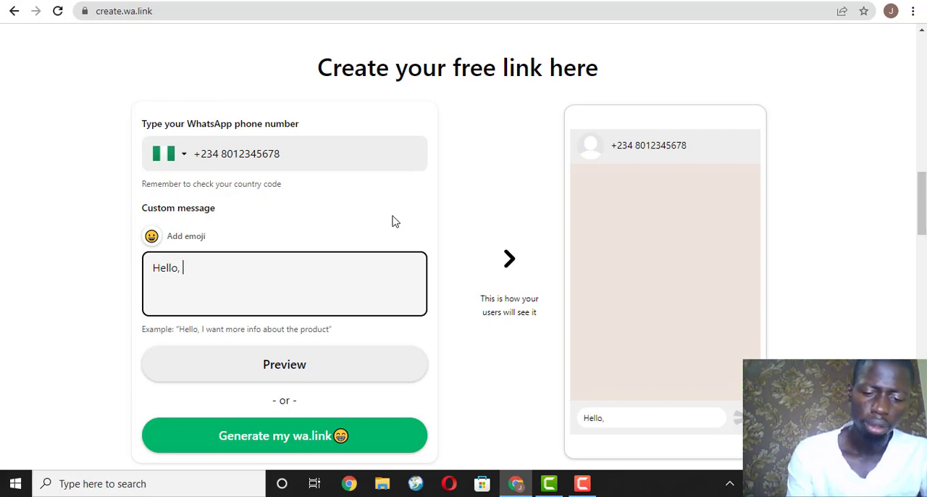
{"action": "type", "text": "How"}
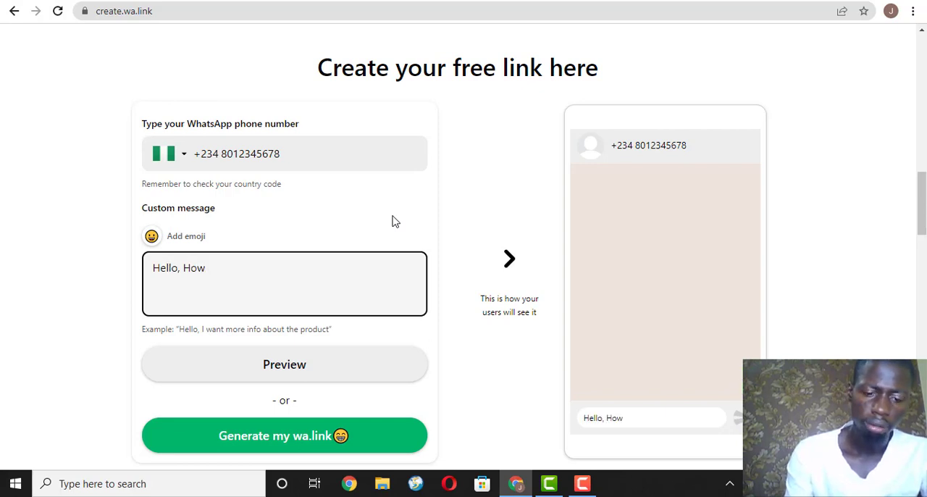
{"action": "type", "text": " can i "}
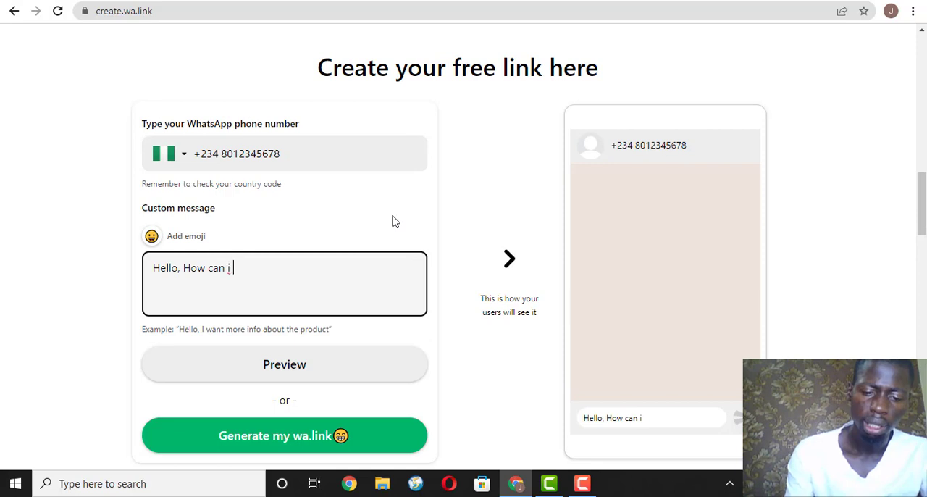
{"action": "type", "text": "get this "}
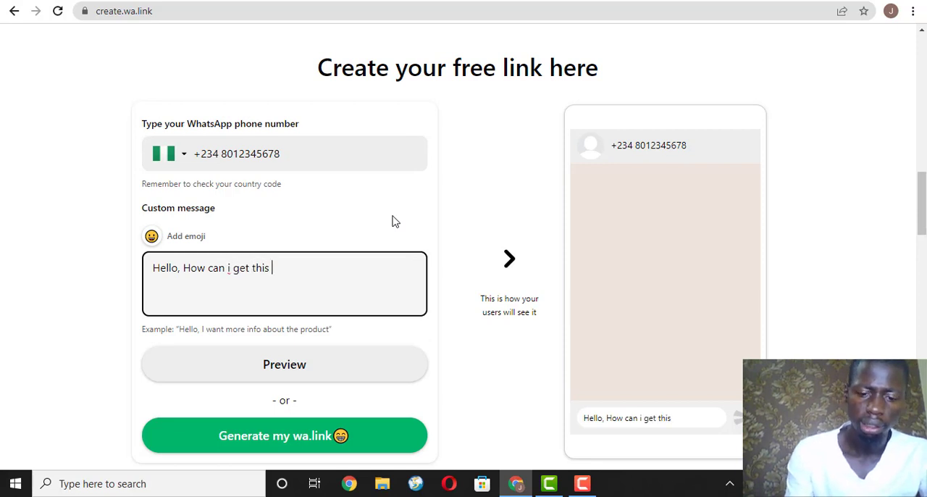
{"action": "type", "text": "blender "}
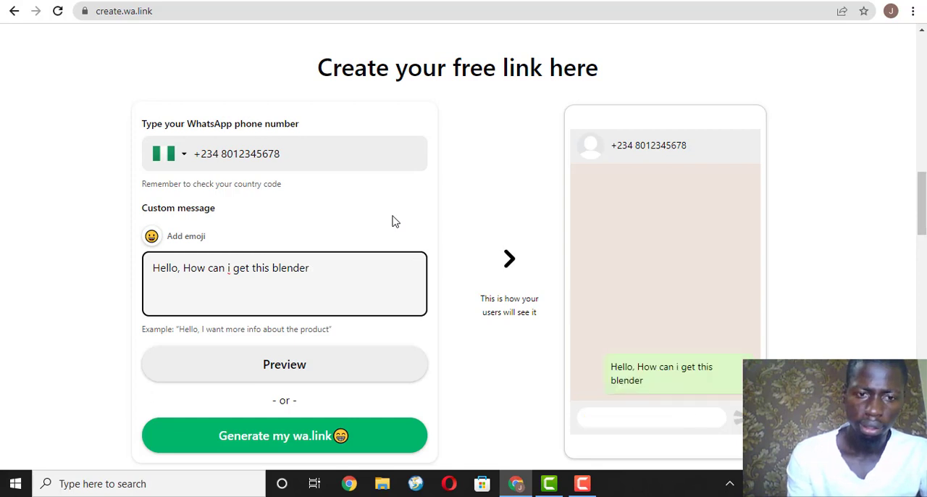
{"action": "type", "text": "?"}
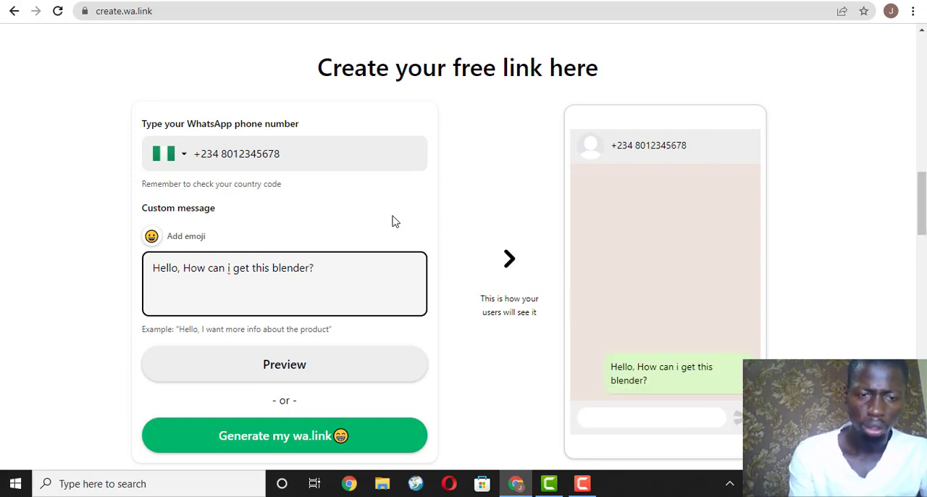
Replace the custom message with "Hello, I am interested in getting this heavy duty blender.".
{"action": "key", "text": "BackSpace"}
{"action": "key", "text": "BackSpace"}
{"action": "key", "text": "BackSpace"}
{"action": "key", "text": "BackSpace"}
{"action": "key", "text": "BackSpace"}
{"action": "key", "text": "BackSpace"}
{"action": "key", "text": "BackSpace"}
{"action": "key", "text": "BackSpace"}
{"action": "key", "text": "BackSpace"}
{"action": "key", "text": "BackSpace"}
{"action": "key", "text": "BackSpace"}
{"action": "key", "text": "BackSpace"}
{"action": "key", "text": "BackSpace"}
{"action": "key", "text": "BackSpace"}
{"action": "key", "text": "BackSpace"}
{"action": "key", "text": "BackSpace"}
{"action": "key", "text": "BackSpace"}
{"action": "key", "text": "BackSpace"}
{"action": "key", "text": "BackSpace"}
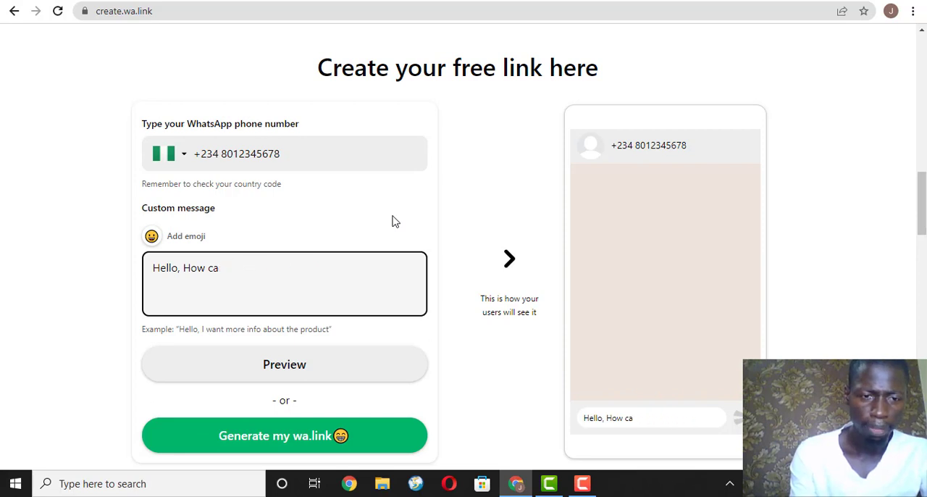
{"action": "key", "text": "BackSpace"}
{"action": "key", "text": "BackSpace"}
{"action": "key", "text": "BackSpace"}
{"action": "key", "text": "BackSpace"}
{"action": "key", "text": "BackSpace"}
{"action": "key", "text": "BackSpace"}
{"action": "key", "text": "BackSpace"}
{"action": "key", "text": "BackSpace"}
{"action": "type", "text": "o"}
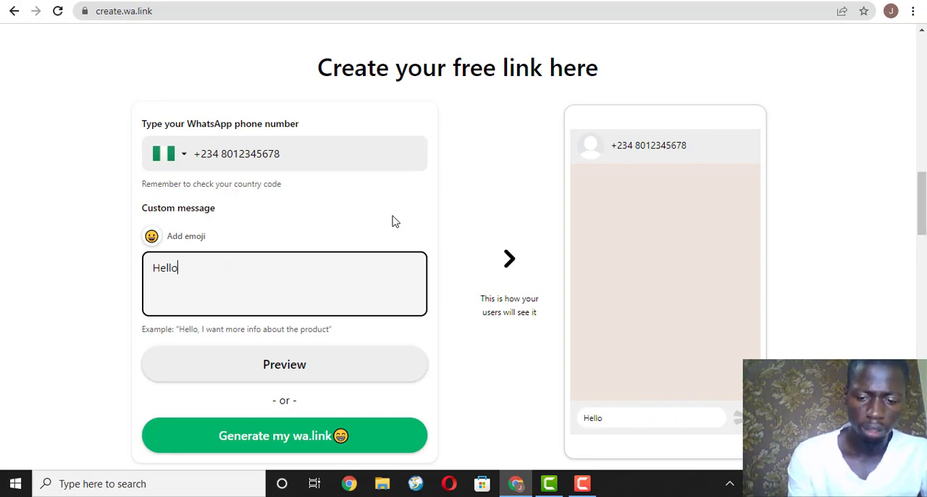
{"action": "type", "text": ", I am i"}
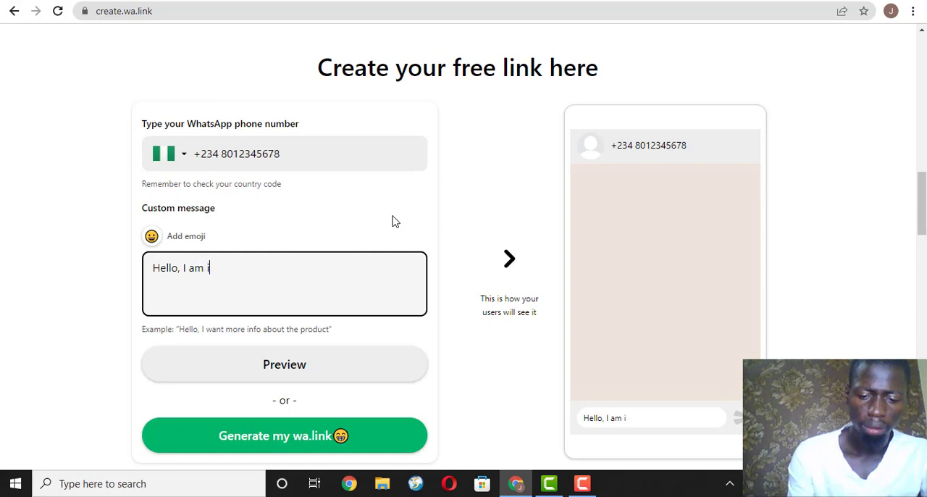
{"action": "type", "text": "nterested"}
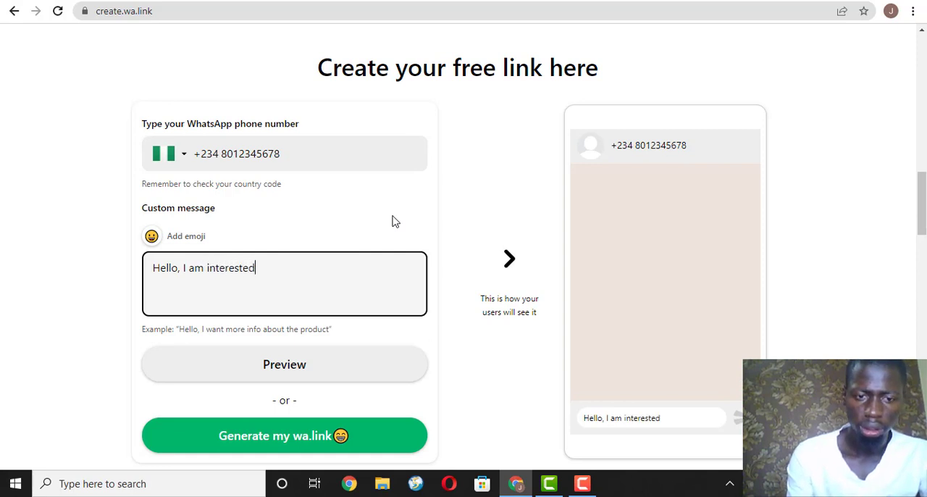
{"action": "type", "text": " in getti"}
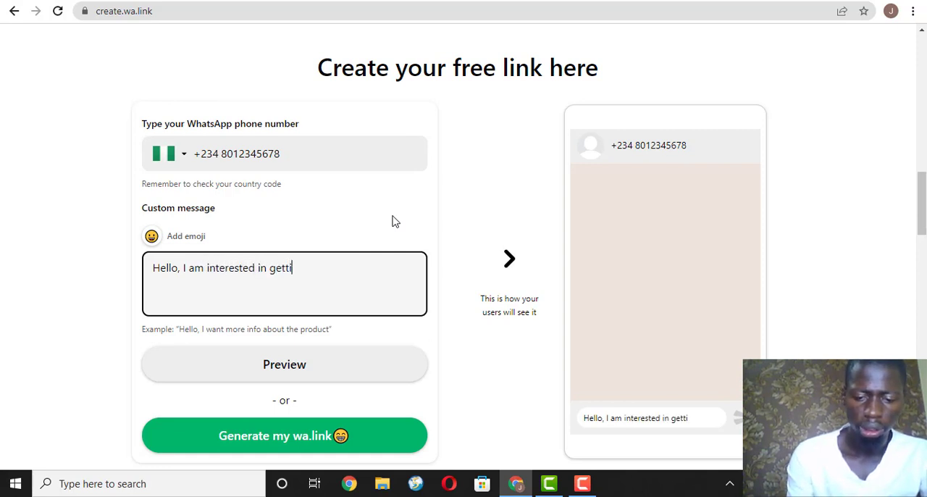
{"action": "type", "text": "ng this h"}
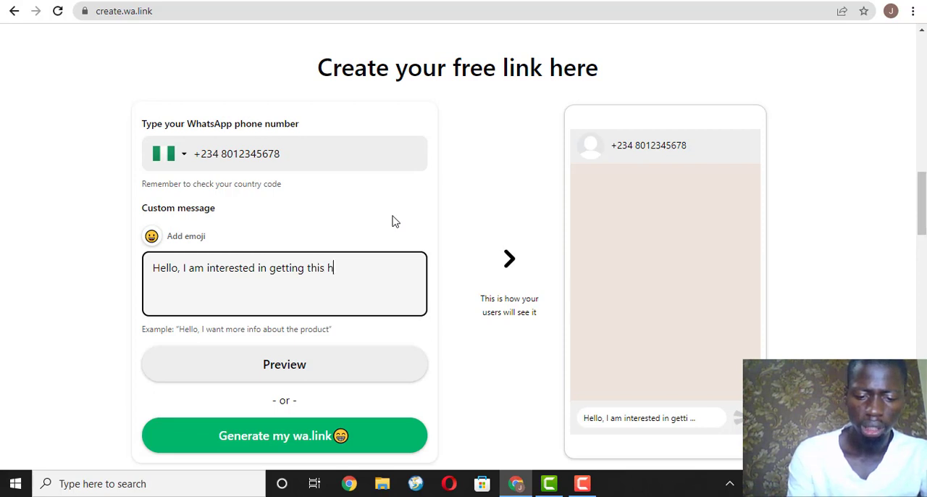
{"action": "type", "text": "eavy duty"}
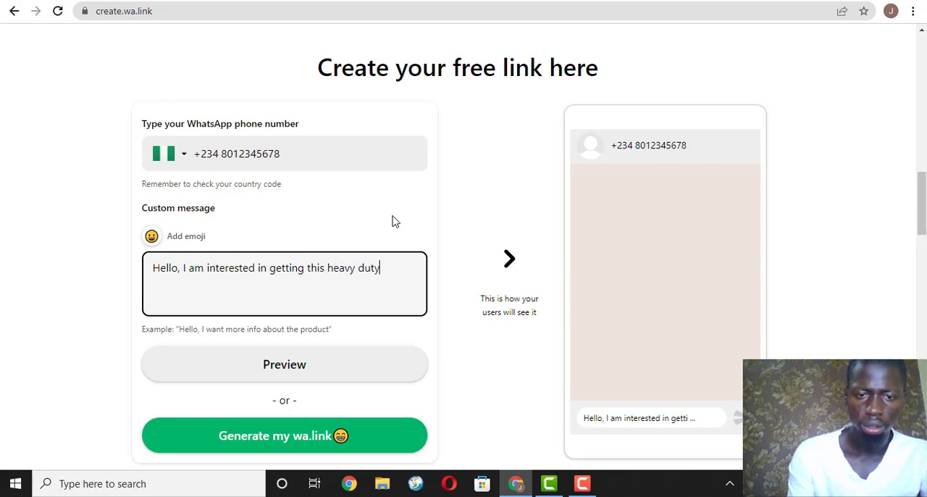
{"action": "type", "text": " blender."}
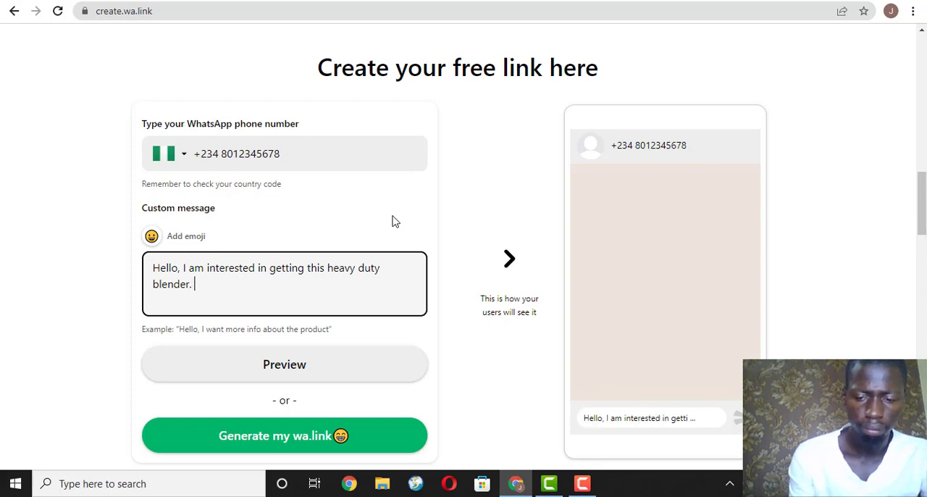
Add "How do i make my order?" after a blank line in the custom message and check the text in the chat preview.
{"action": "key", "text": "Return"}
{"action": "type", "text": "How"}
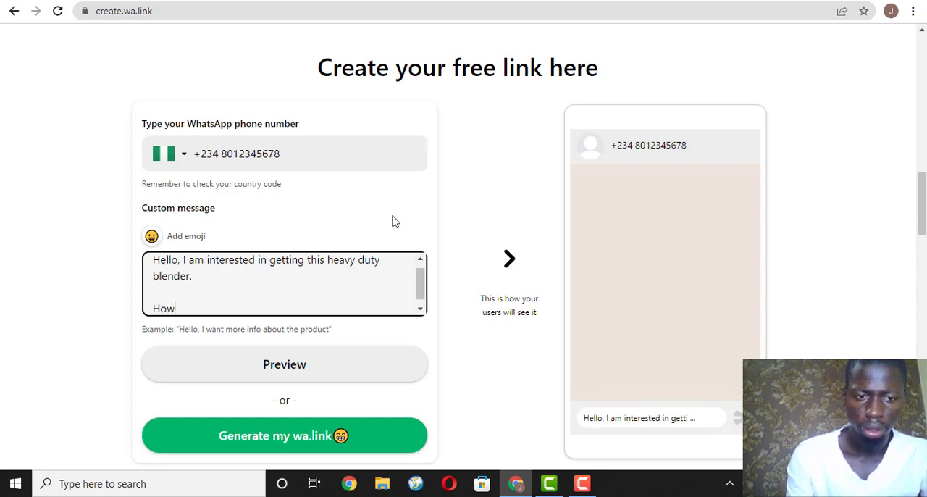
{"action": "type", "text": " do i"}
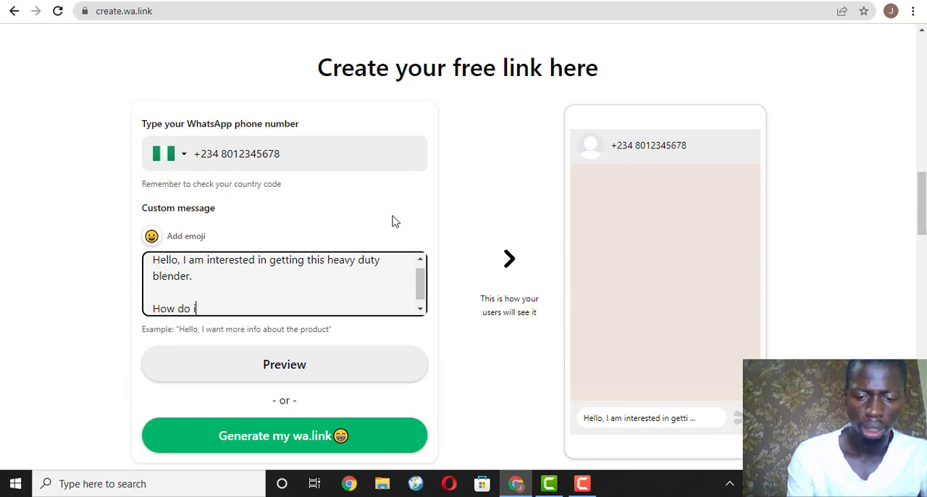
{"action": "type", "text": " make my "}
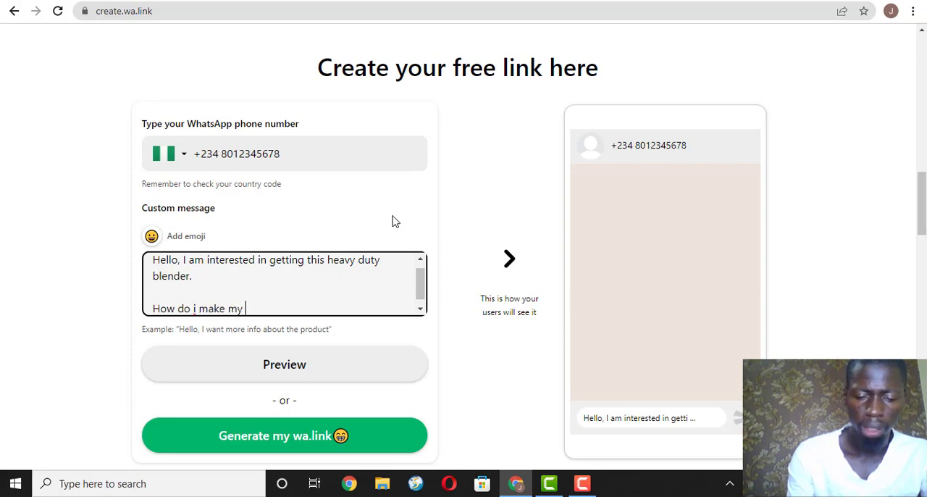
{"action": "type", "text": "order"}
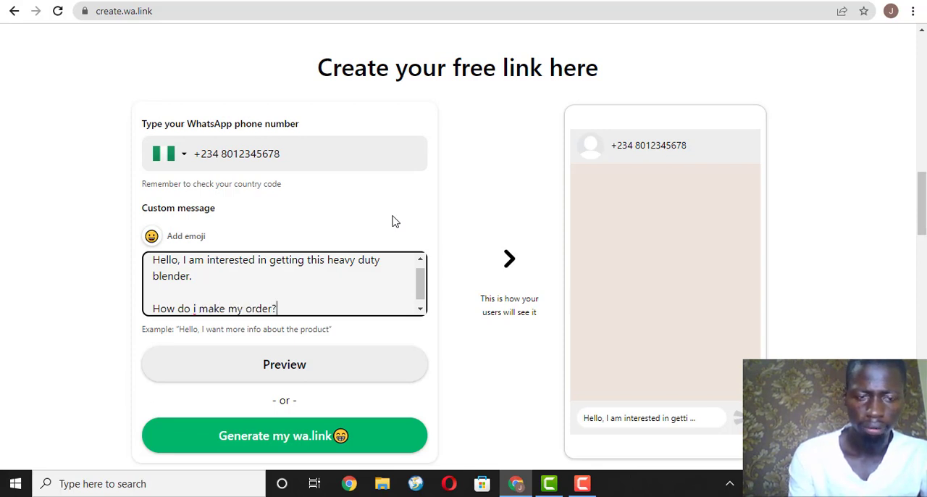
{"action": "type", "text": "?"}
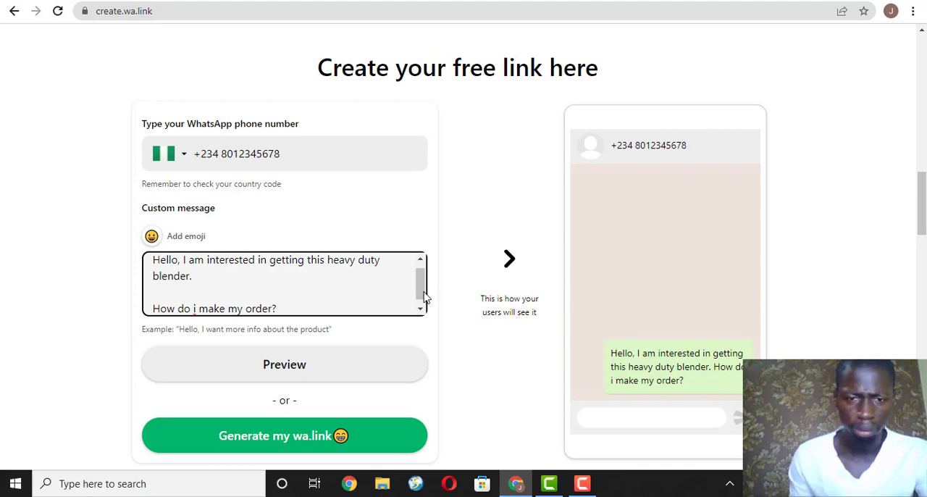
{"action": "left_click_drag", "start_coordinate": [611, 353], "coordinate": [707, 385]}
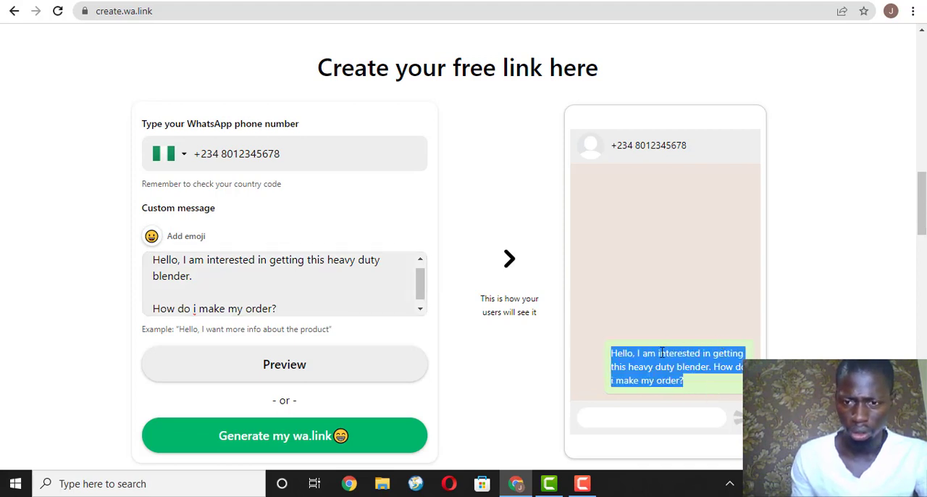
{"action": "left_click", "coordinate": [695, 383]}
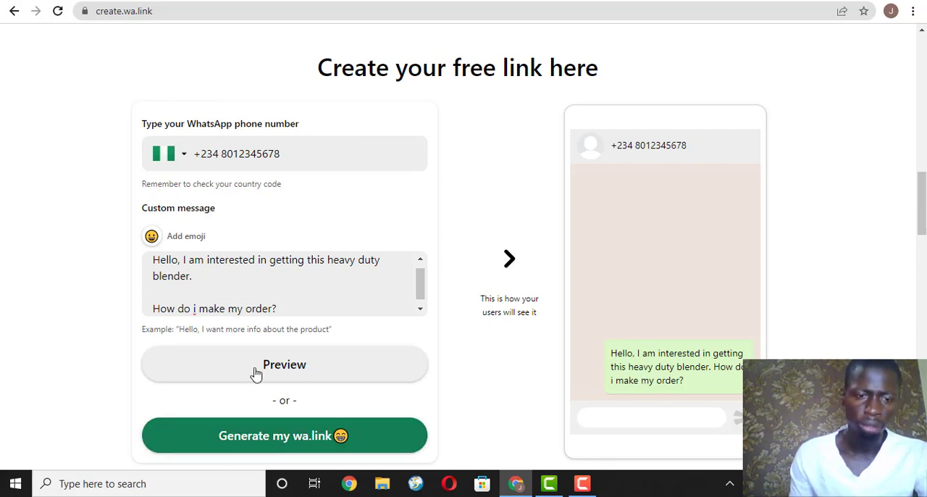
Generate the WhatsApp short link from the form and copy it.
{"action": "left_click", "coordinate": [281, 443]}
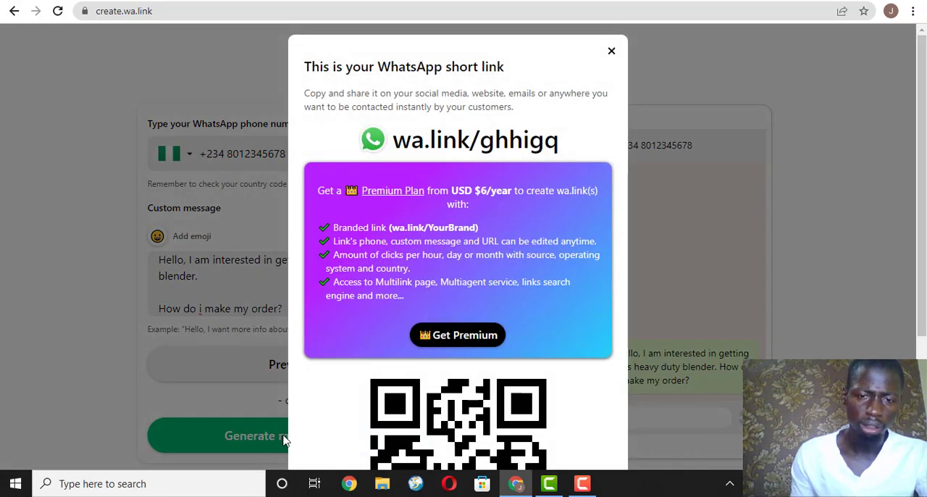
{"action": "right_click", "coordinate": [544, 141]}
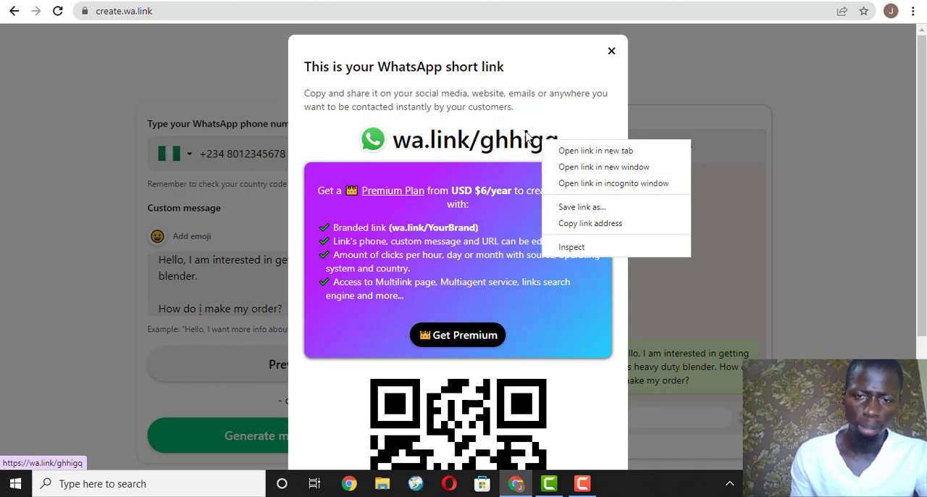
{"action": "left_click", "coordinate": [572, 109]}
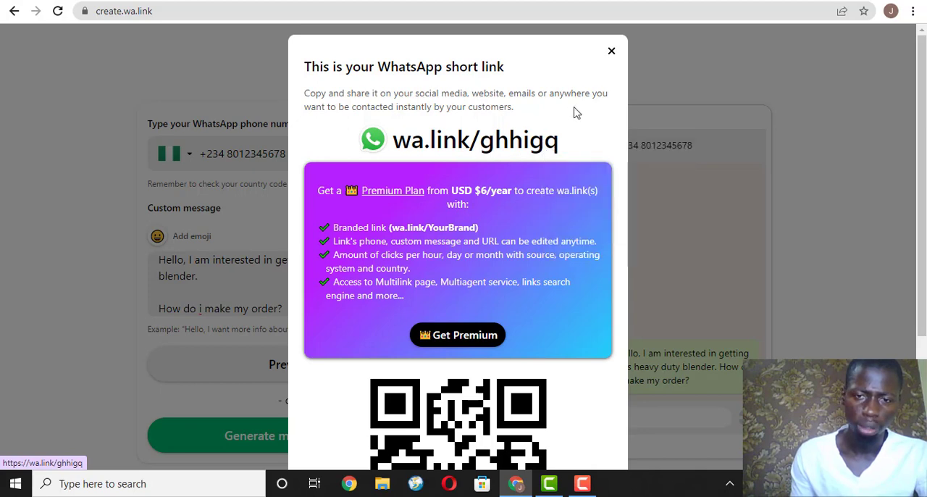
{"action": "left_click", "coordinate": [532, 150]}
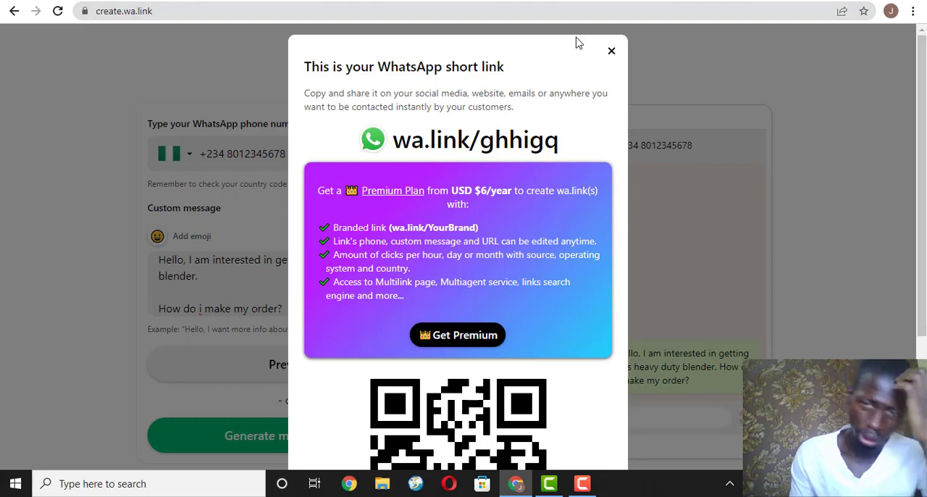
{"action": "scroll", "coordinate": [575, 217], "scroll_direction": "down", "scroll_amount": 3}
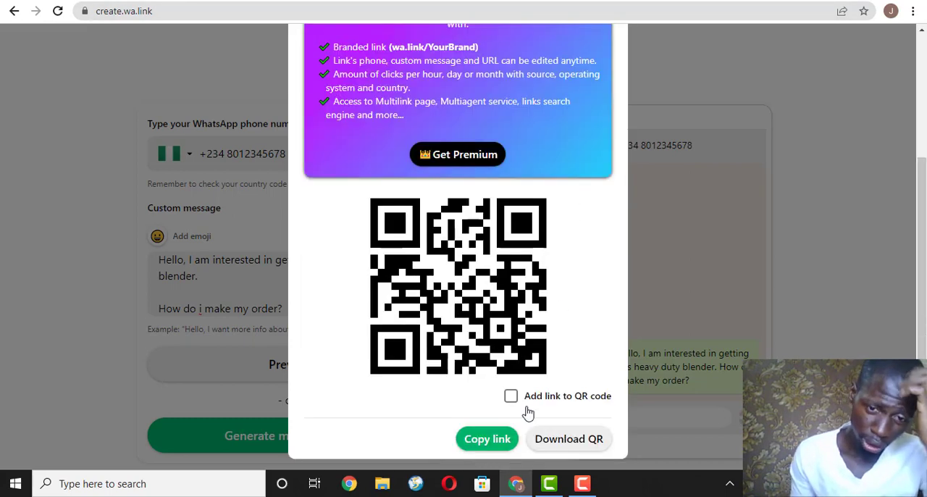
{"action": "left_click", "coordinate": [490, 443]}
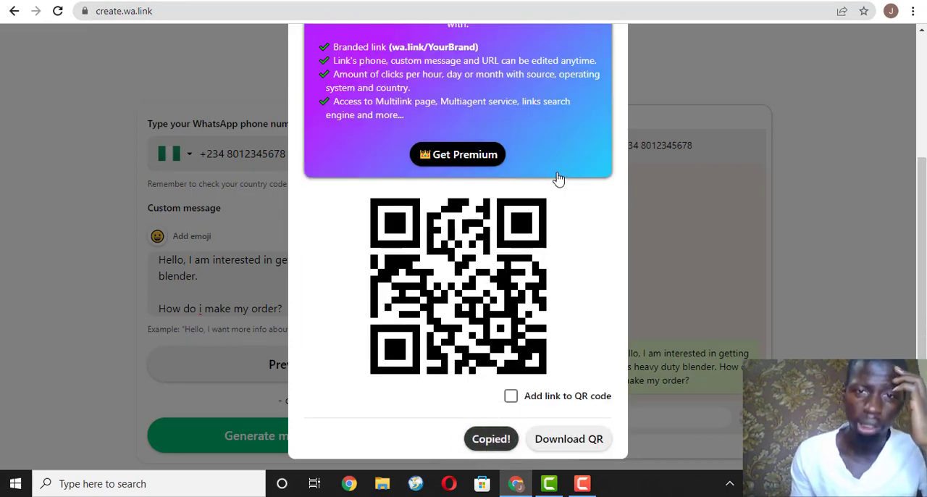
{"action": "key", "text": "alt+Tab"}
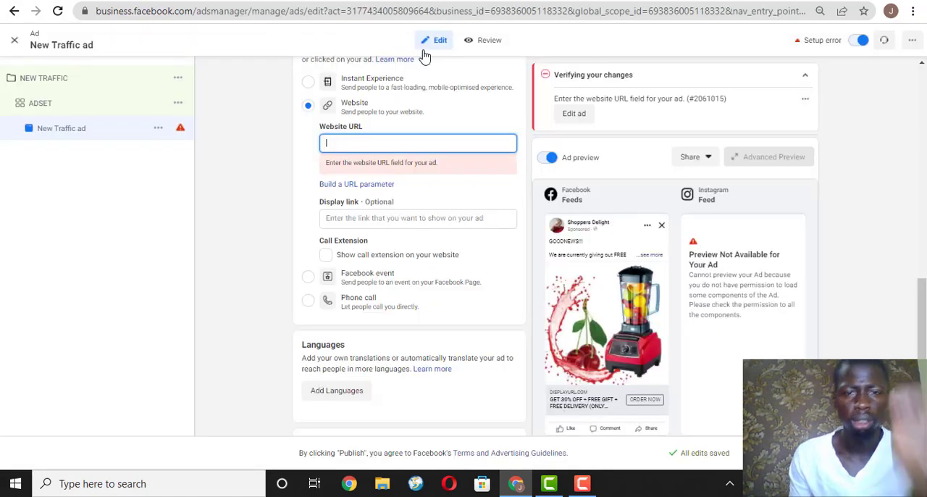
{"action": "left_click", "coordinate": [435, 143]}
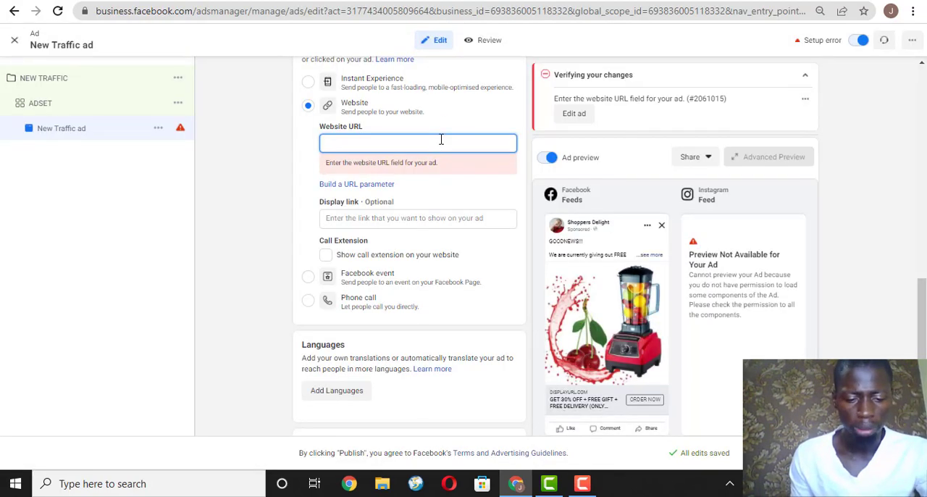
{"action": "key", "text": "ctrl+v"}
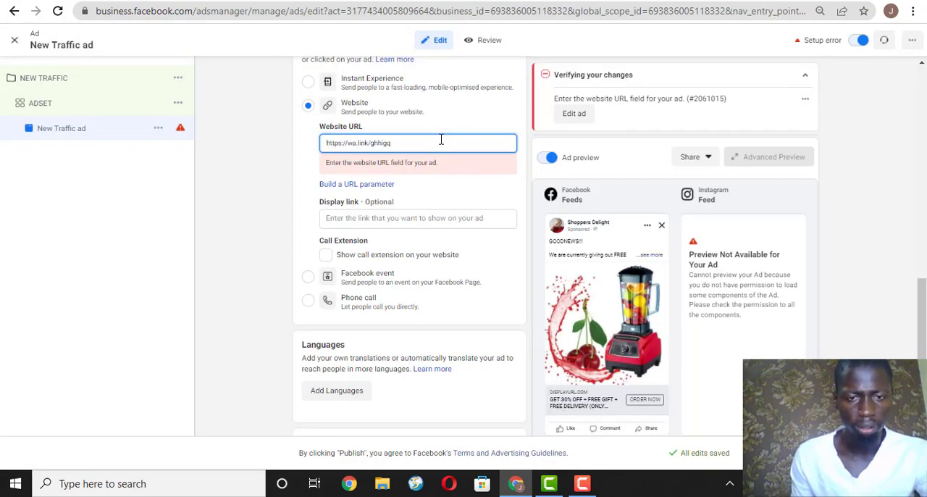
{"action": "key", "text": "Tab"}
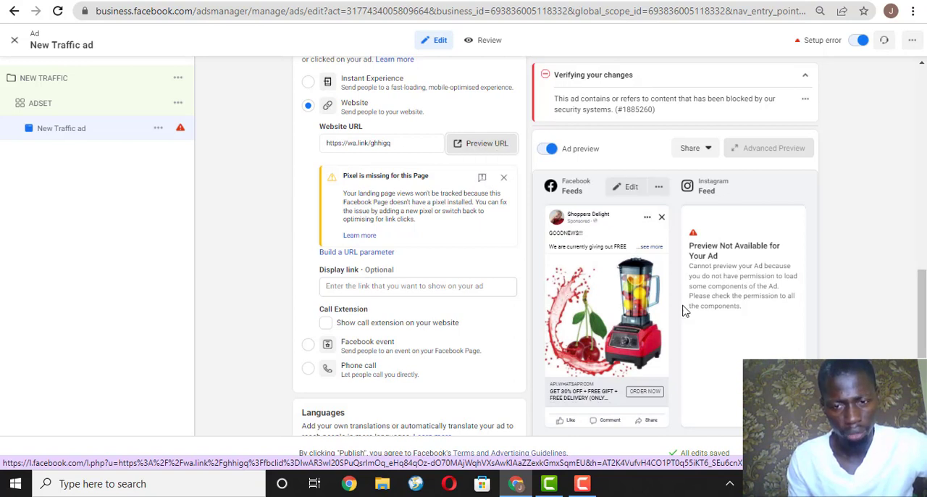
Look over the New Traffic ad's settings and close its editor to return to the ads list.
{"action": "scroll", "coordinate": [478, 145], "scroll_direction": "down", "scroll_amount": 4}
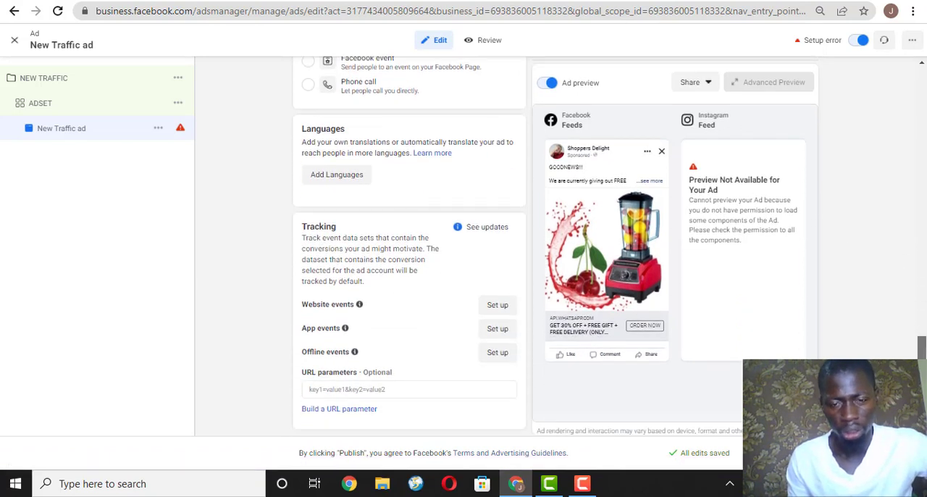
{"action": "left_click_drag", "start_coordinate": [923, 346], "coordinate": [923, 150]}
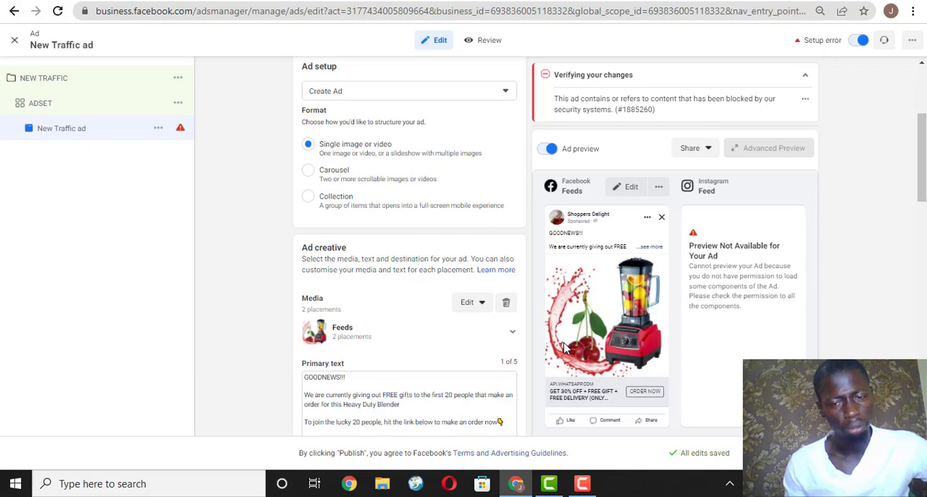
{"action": "scroll", "coordinate": [566, 347], "scroll_direction": "down", "scroll_amount": 5}
{"action": "scroll", "coordinate": [566, 347], "scroll_direction": "down", "scroll_amount": 5}
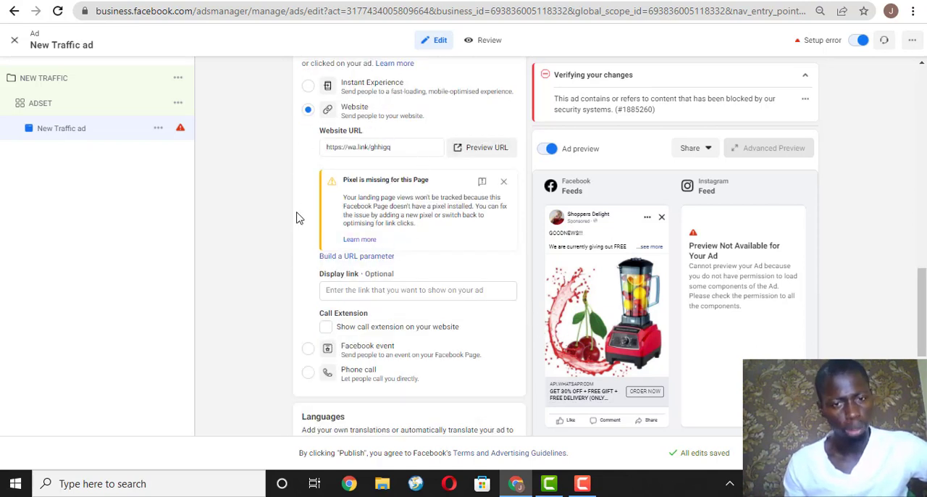
{"action": "scroll", "coordinate": [300, 213], "scroll_direction": "up", "scroll_amount": 10}
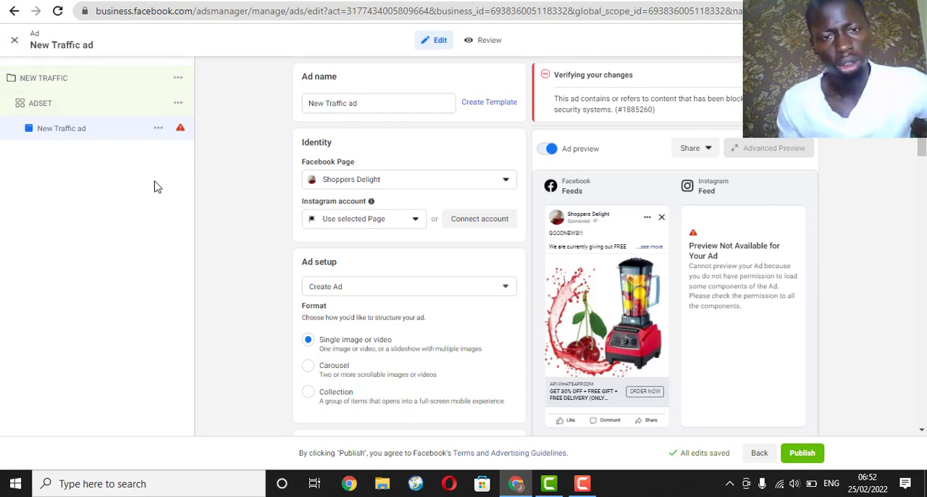
{"action": "left_click", "coordinate": [14, 40]}
{"action": "left_click", "coordinate": [485, 238]}
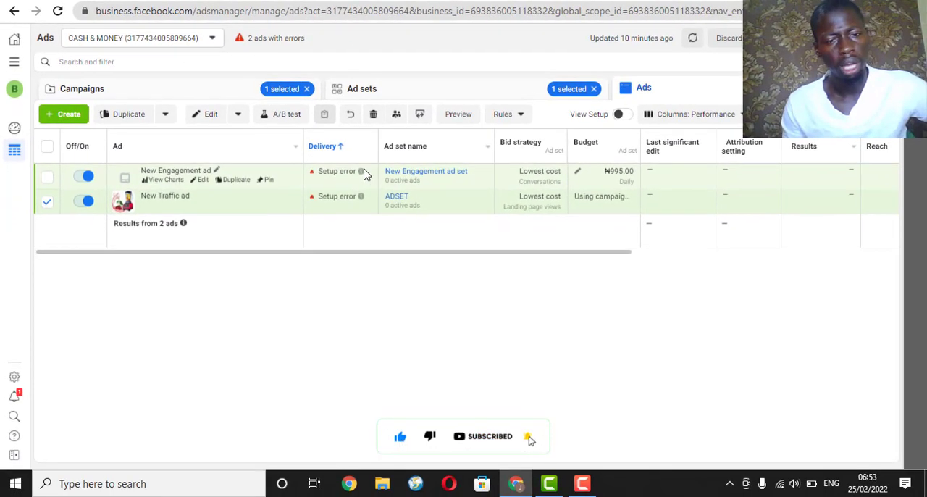
{"action": "mouse_move", "coordinate": [499, 238]}
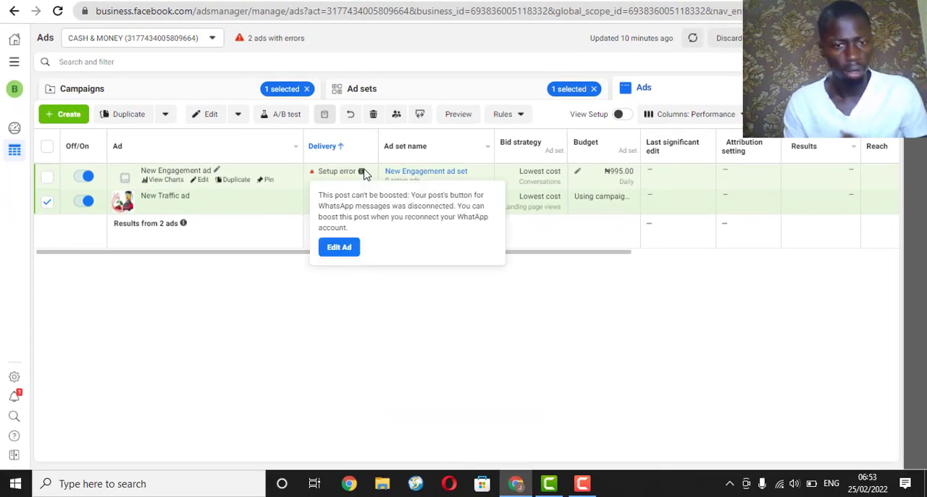